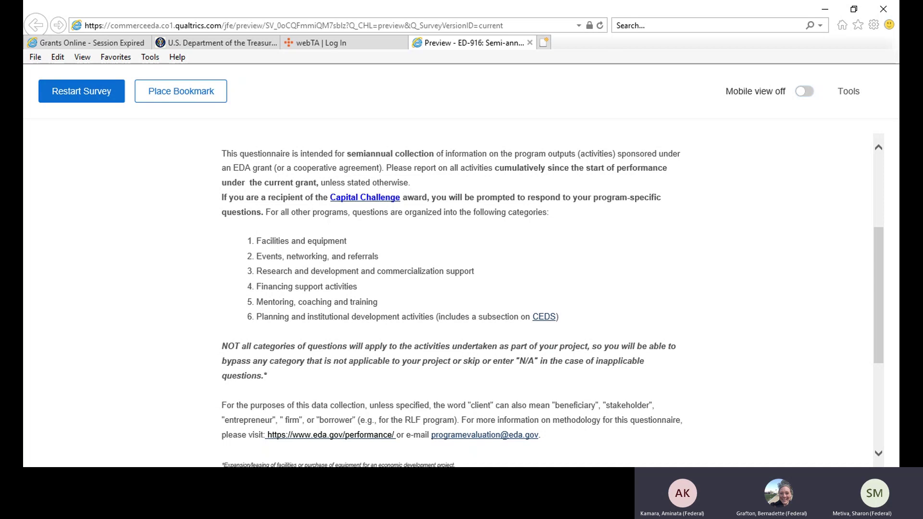
- Read through the questionnaire's introduction and disclosure notice, and continue to the grant number page
{"action": "scroll", "coordinate": [604, 262], "scroll_direction": "down", "scroll_amount": 4}
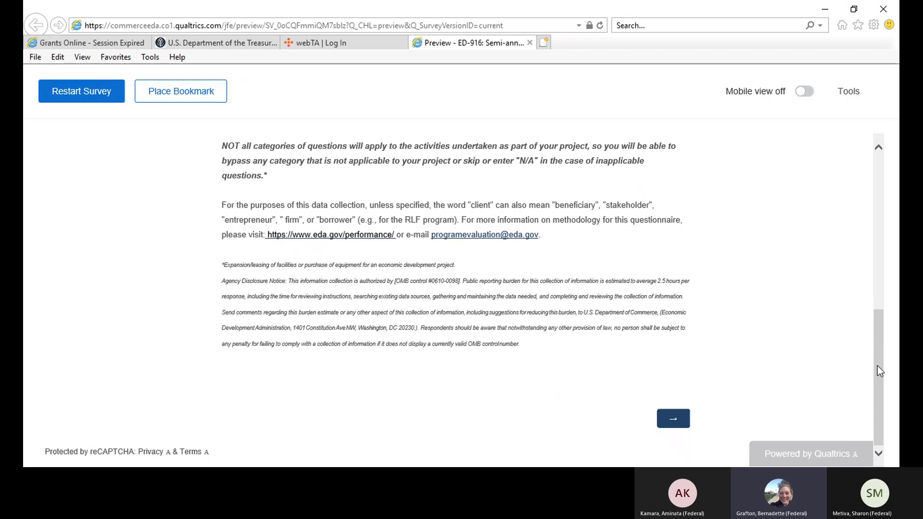
{"action": "scroll", "coordinate": [516, 396], "scroll_direction": "up", "scroll_amount": 3}
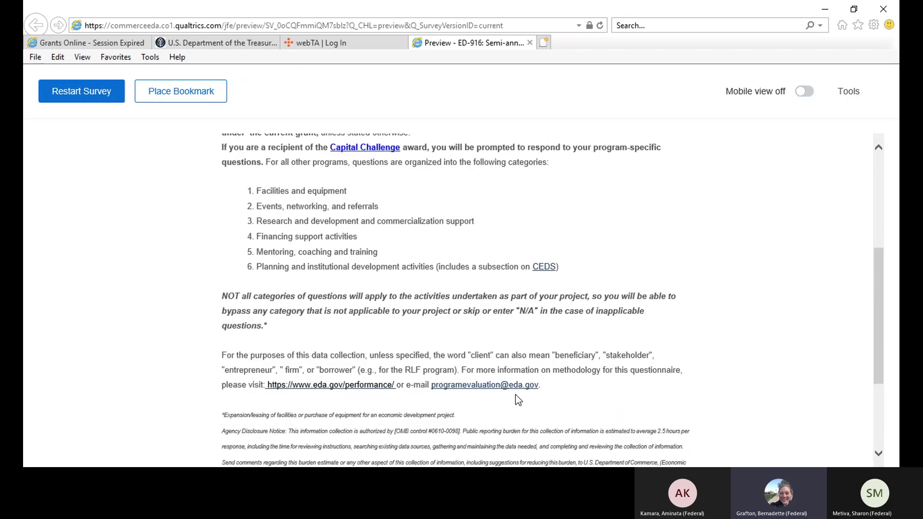
{"action": "scroll", "coordinate": [517, 399], "scroll_direction": "up", "scroll_amount": 1}
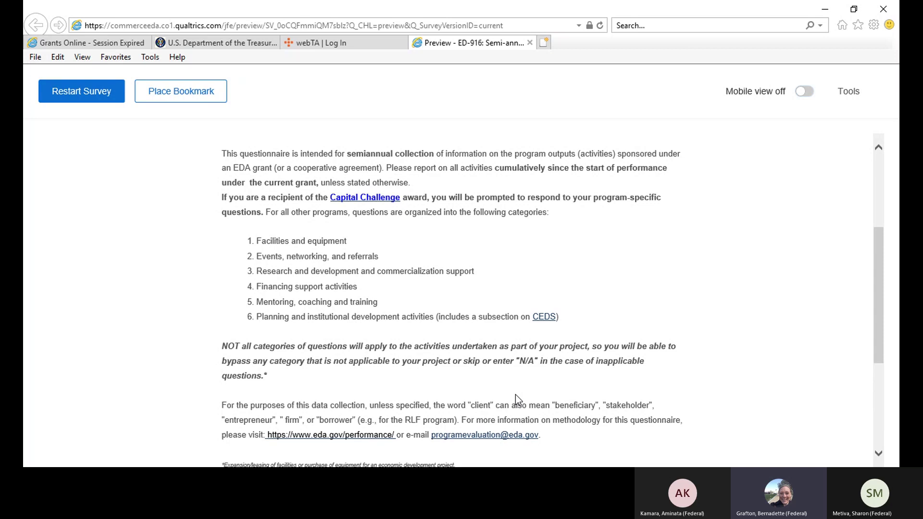
{"action": "scroll", "coordinate": [515, 395], "scroll_direction": "down", "scroll_amount": 4}
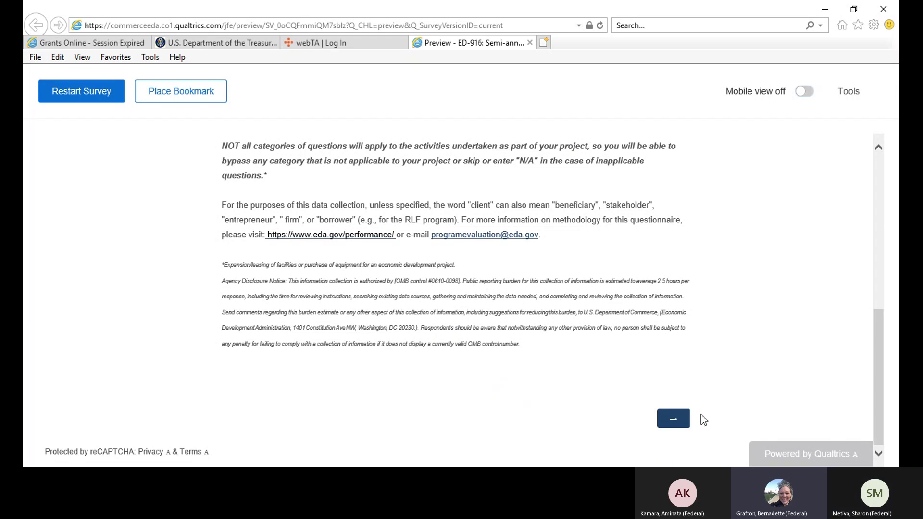
{"action": "left_click", "coordinate": [668, 420]}
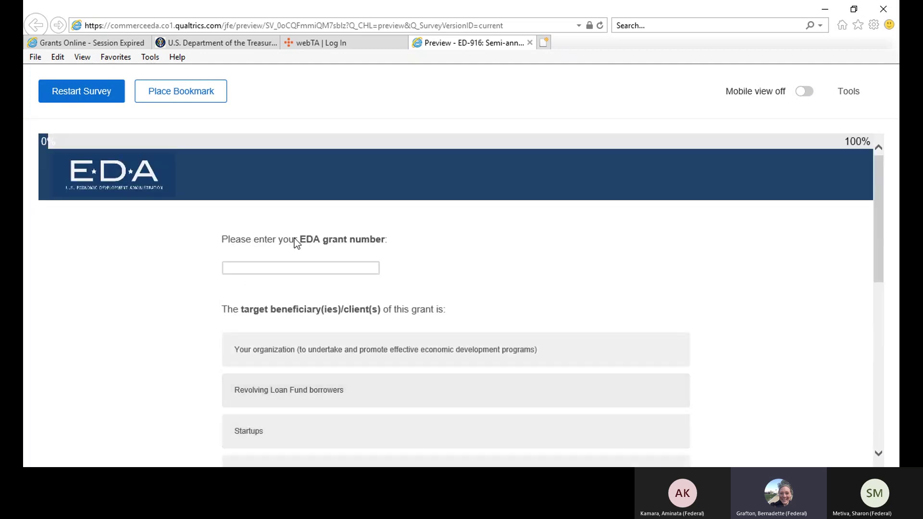
- Enter the organization's grant number in the EDA grant number question
{"action": "left_click", "coordinate": [258, 262]}
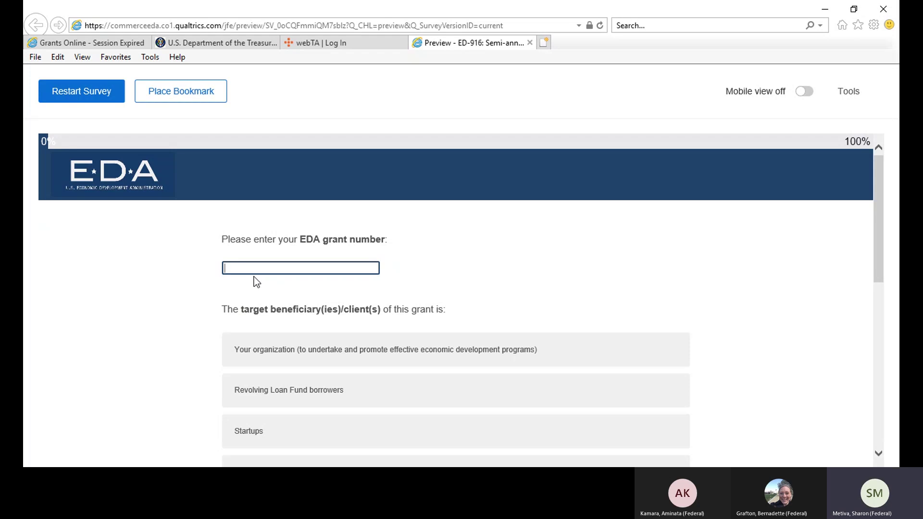
{"action": "type", "text": "ED"}
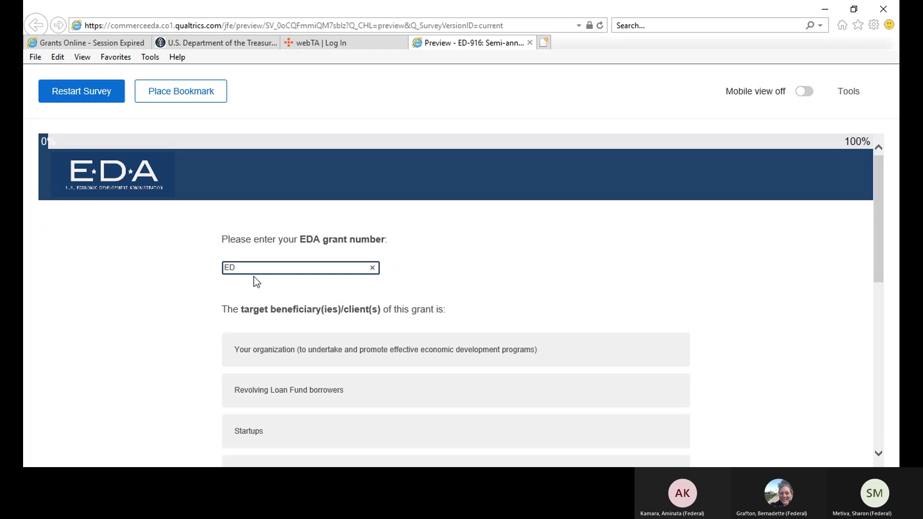
{"action": "type", "text": "17"}
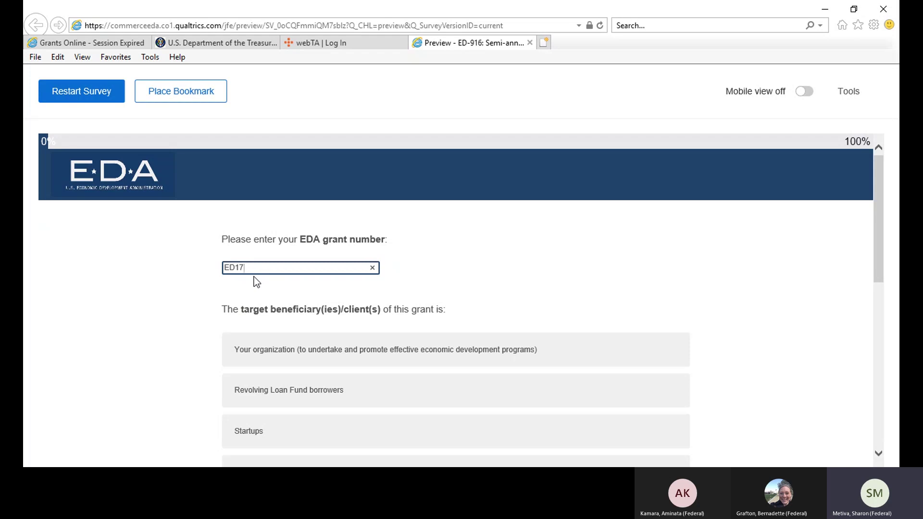
{"action": "type", "text": "SEA30"}
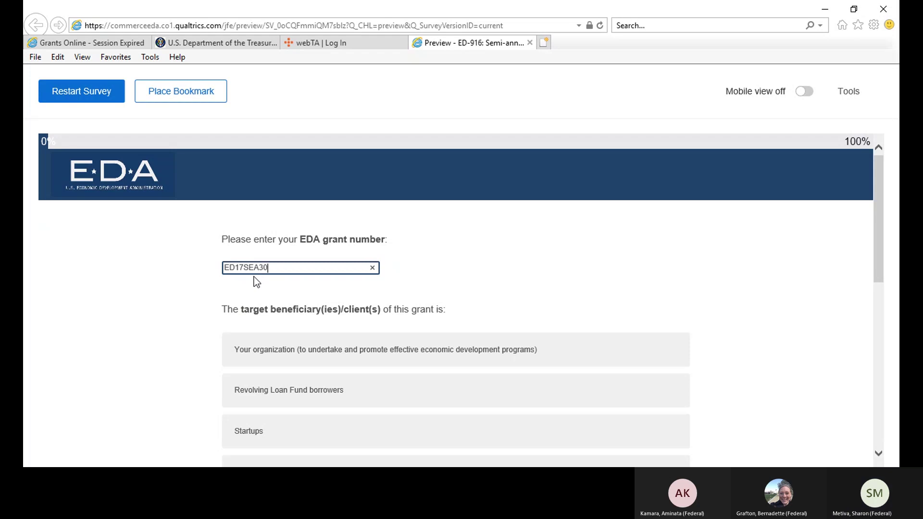
{"action": "type", "text": "200"}
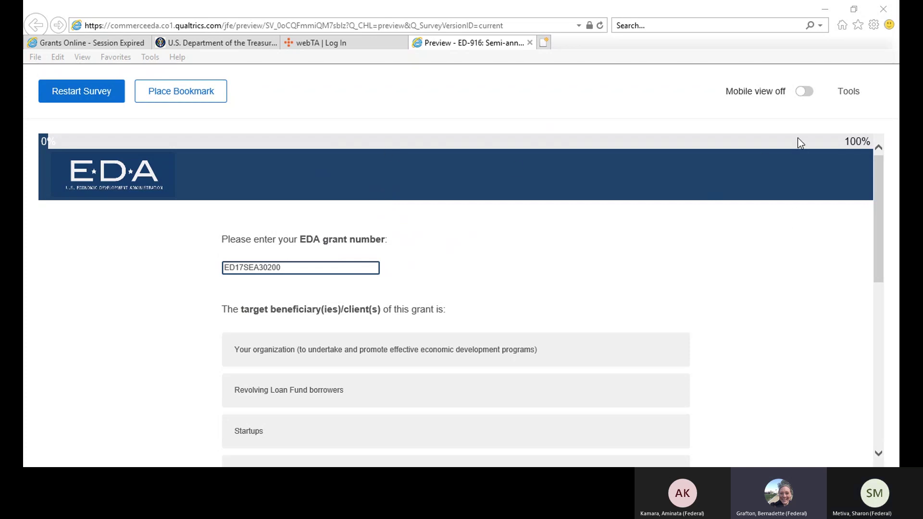
- Correct the entered EDA grant number by replacing everything after the ED prefix
{"action": "left_click", "coordinate": [726, 56]}
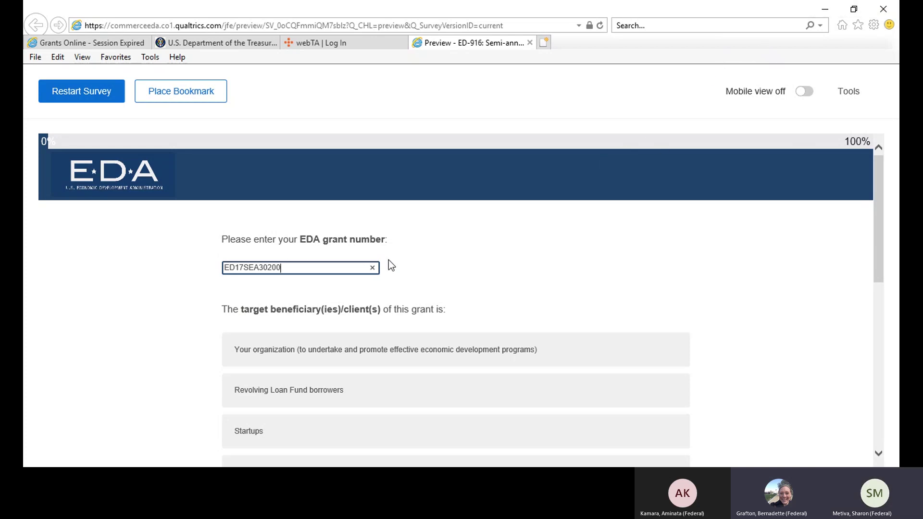
{"action": "key", "text": "BackSpace"}
{"action": "key", "text": "BackSpace"}
{"action": "key", "text": "BackSpace"}
{"action": "key", "text": "BackSpace"}
{"action": "key", "text": "BackSpace"}
{"action": "key", "text": "BackSpace"}
{"action": "key", "text": "BackSpace"}
{"action": "key", "text": "BackSpace"}
{"action": "key", "text": "BackSpace"}
{"action": "key", "text": "BackSpace"}
{"action": "type", "text": "20SEA3020003"}
- Select Your organization and Economic Development District(s) as the grant's target beneficiaries and submit the page
{"action": "scroll", "coordinate": [513, 280], "scroll_direction": "down", "scroll_amount": 3}
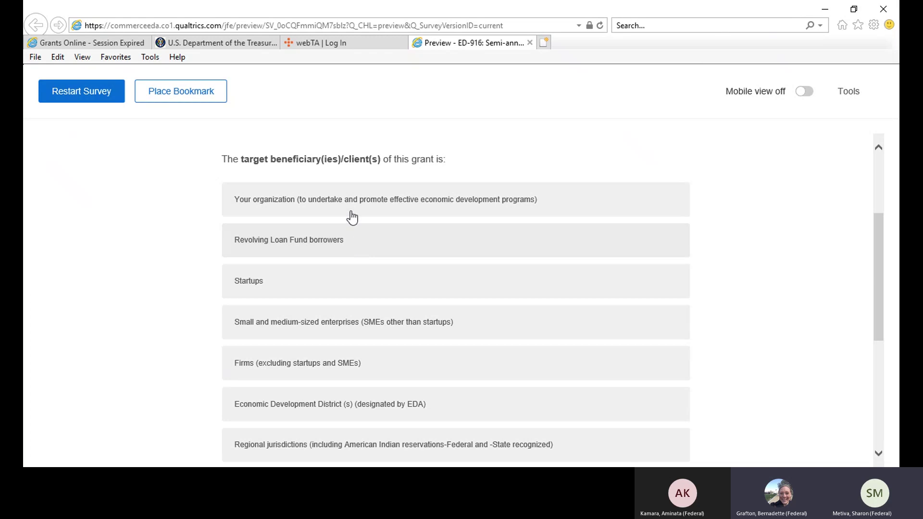
{"action": "left_click", "coordinate": [489, 204]}
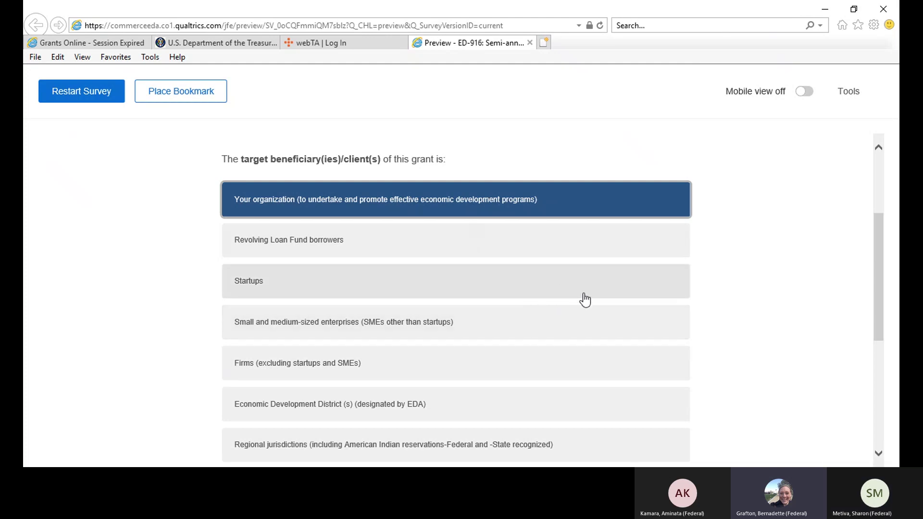
{"action": "scroll", "coordinate": [585, 299], "scroll_direction": "down", "scroll_amount": 1}
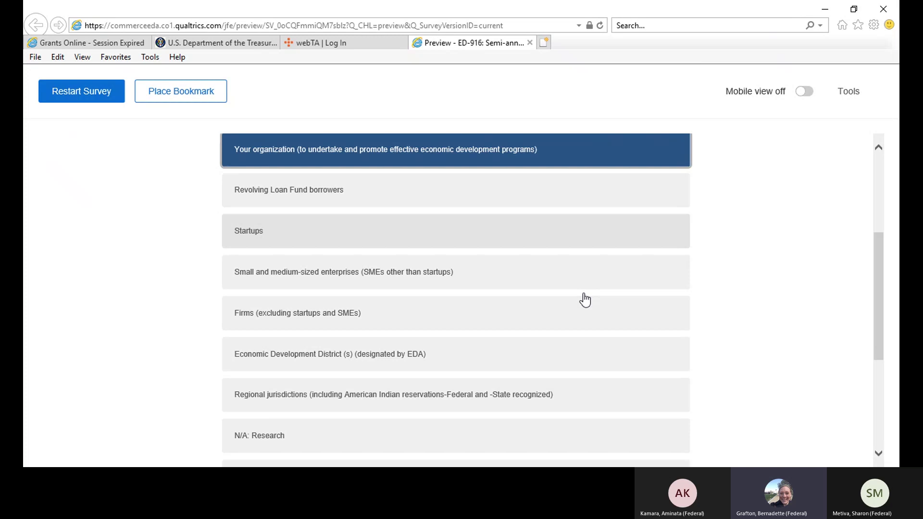
{"action": "left_click", "coordinate": [450, 355]}
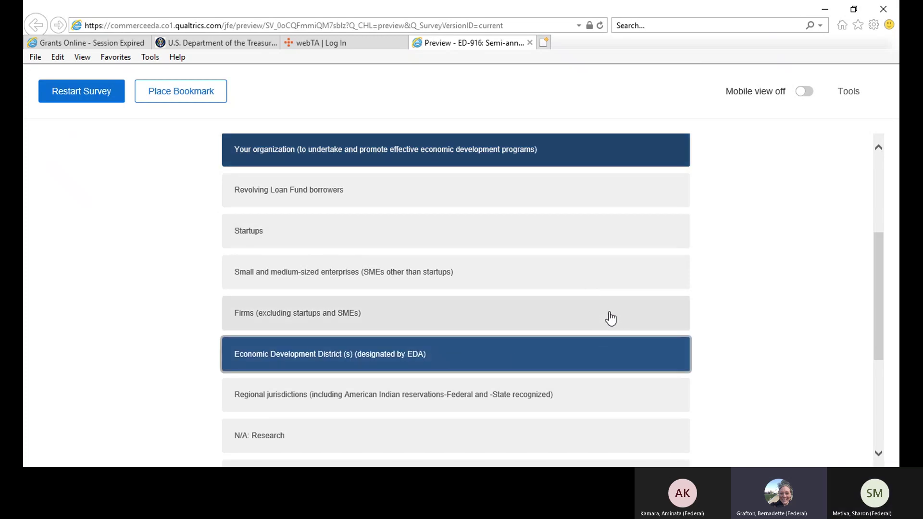
{"action": "scroll", "coordinate": [611, 318], "scroll_direction": "down", "scroll_amount": 2}
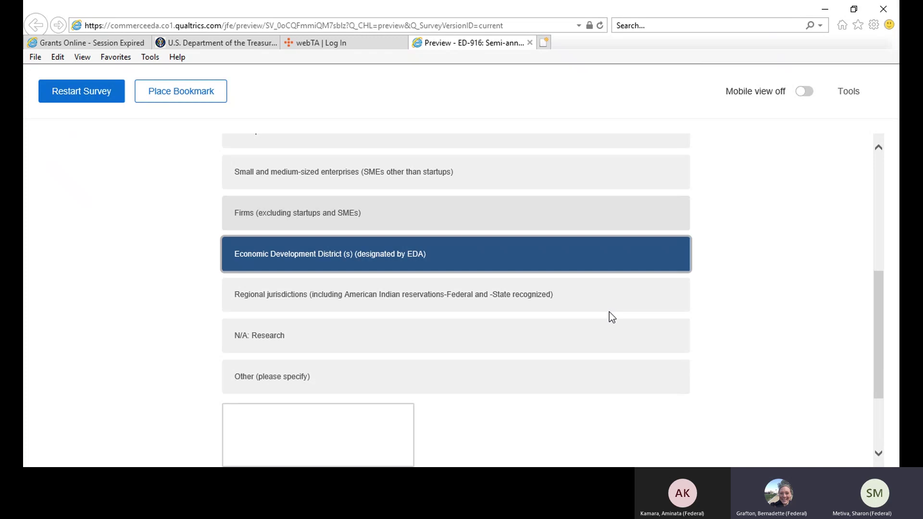
{"action": "scroll", "coordinate": [609, 312], "scroll_direction": "up", "scroll_amount": 1}
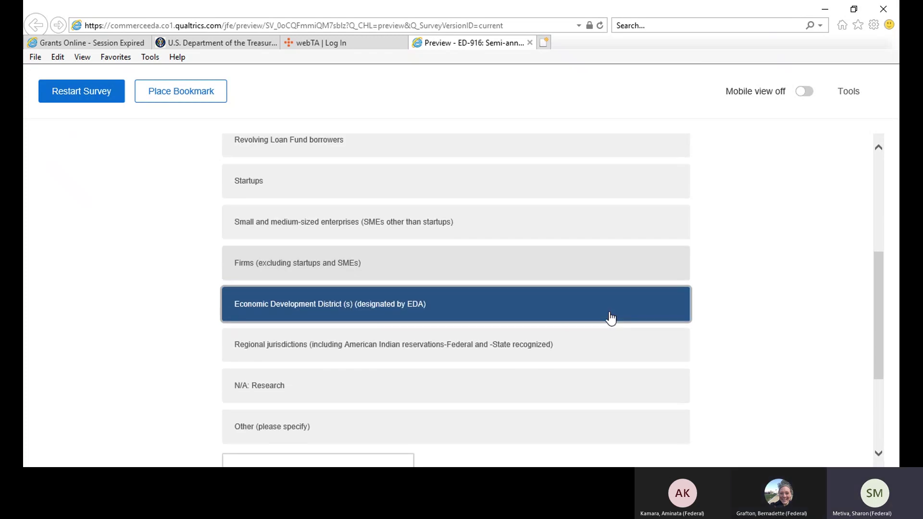
{"action": "scroll", "coordinate": [611, 318], "scroll_direction": "up", "scroll_amount": 1}
{"action": "scroll", "coordinate": [610, 318], "scroll_direction": "down", "scroll_amount": 2}
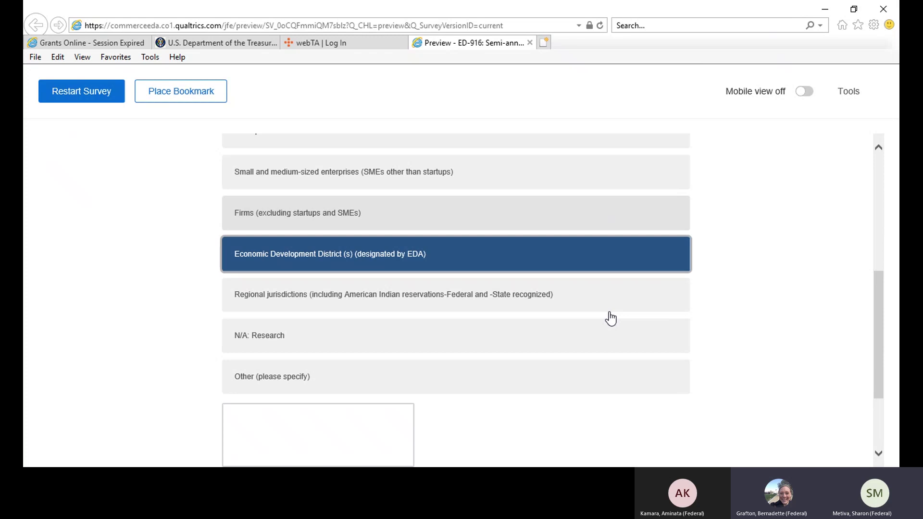
{"action": "scroll", "coordinate": [610, 319], "scroll_direction": "down", "scroll_amount": 3}
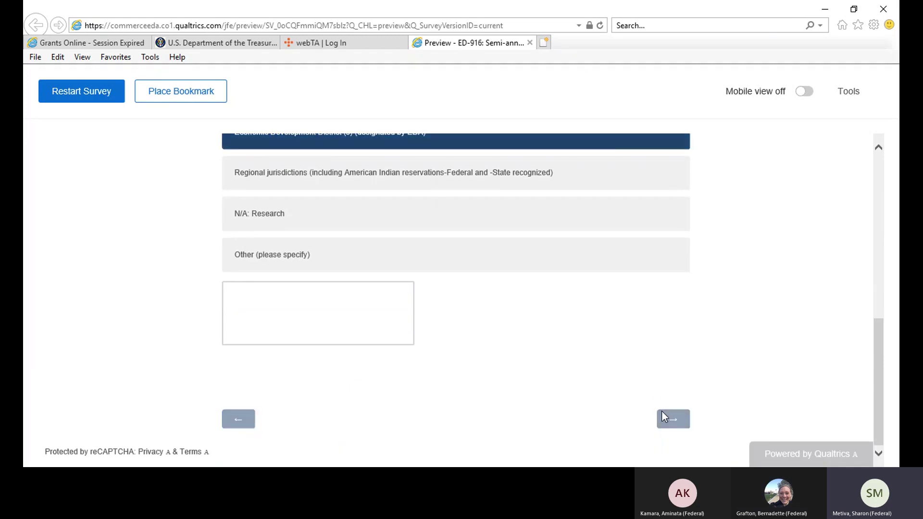
{"action": "left_click", "coordinate": [662, 413]}
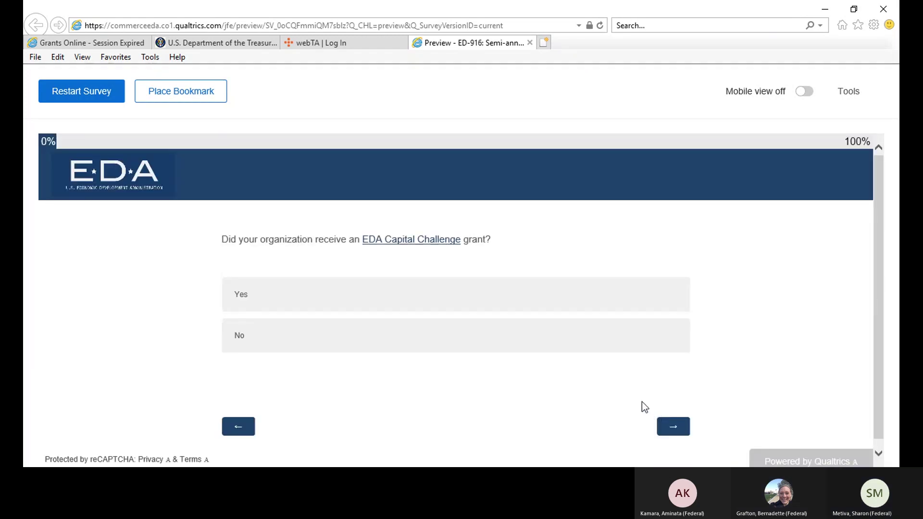
- Answer No to receiving an EDA Capital Challenge grant and Yes to supporting events, networking, and/or referral activities
{"action": "left_click", "coordinate": [299, 336]}
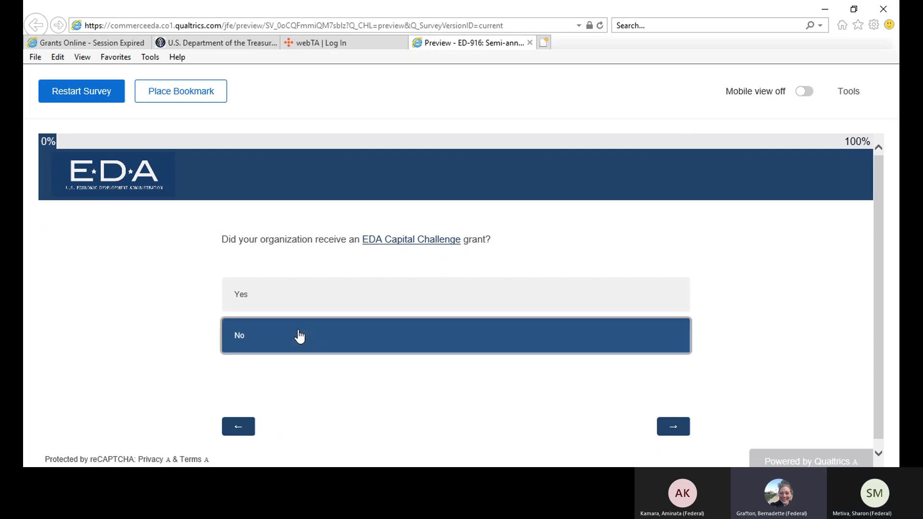
{"action": "left_click", "coordinate": [674, 430]}
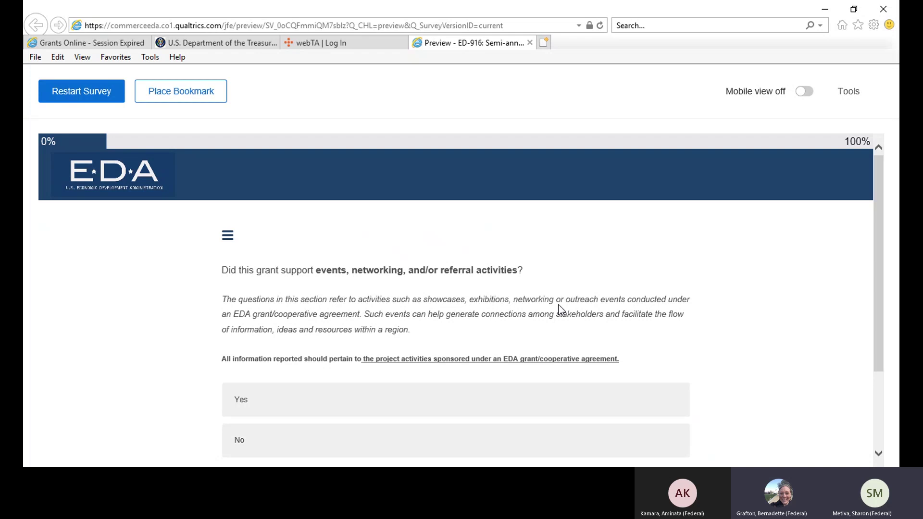
{"action": "scroll", "coordinate": [559, 310], "scroll_direction": "down", "scroll_amount": 3}
{"action": "left_click", "coordinate": [276, 284]}
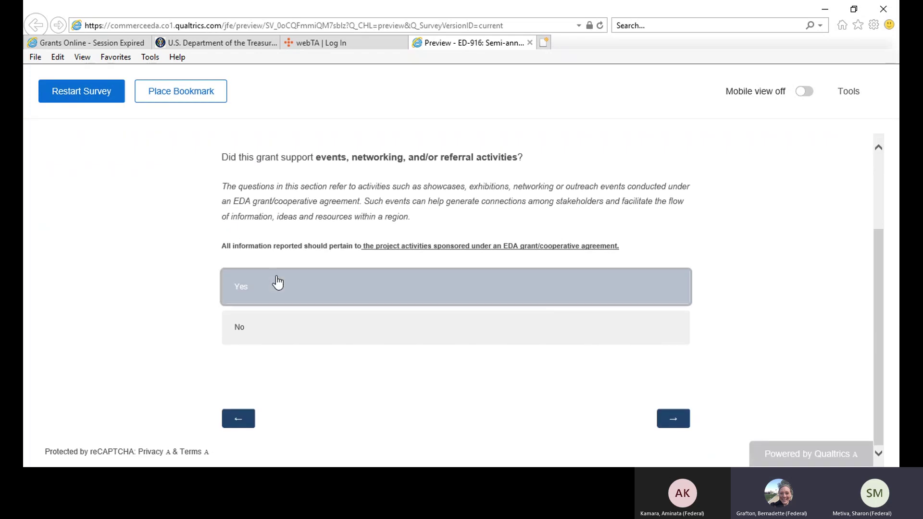
{"action": "left_click", "coordinate": [669, 416]}
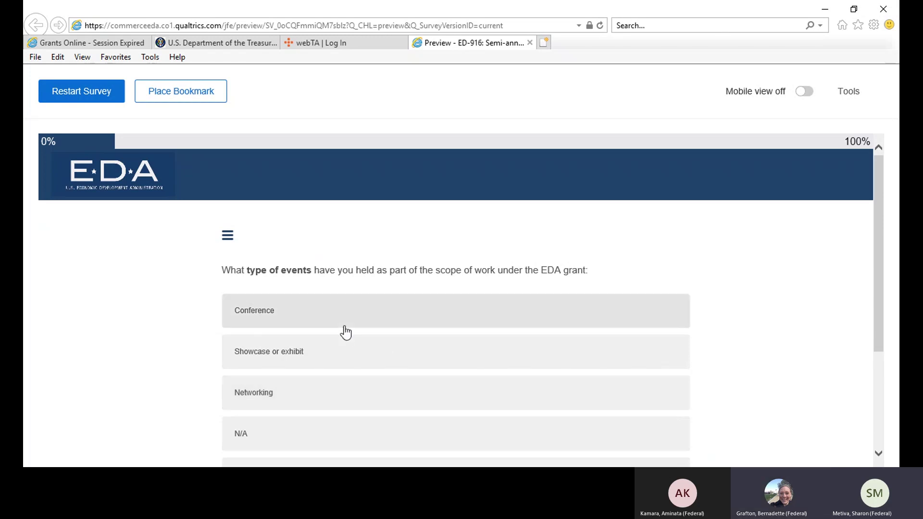
- Report the event types held as Conference and Other, specified as Workshops, and continue to the event details
{"action": "scroll", "coordinate": [442, 331], "scroll_direction": "down", "scroll_amount": 3}
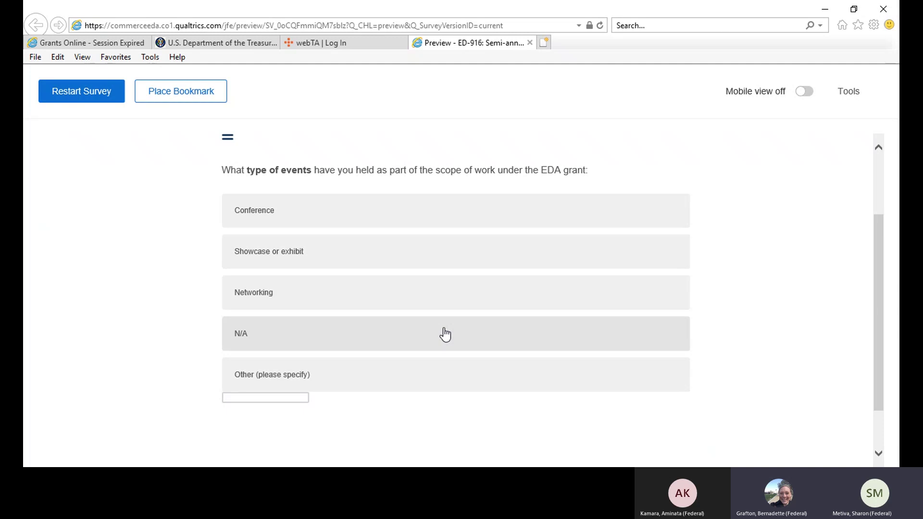
{"action": "left_click", "coordinate": [285, 210]}
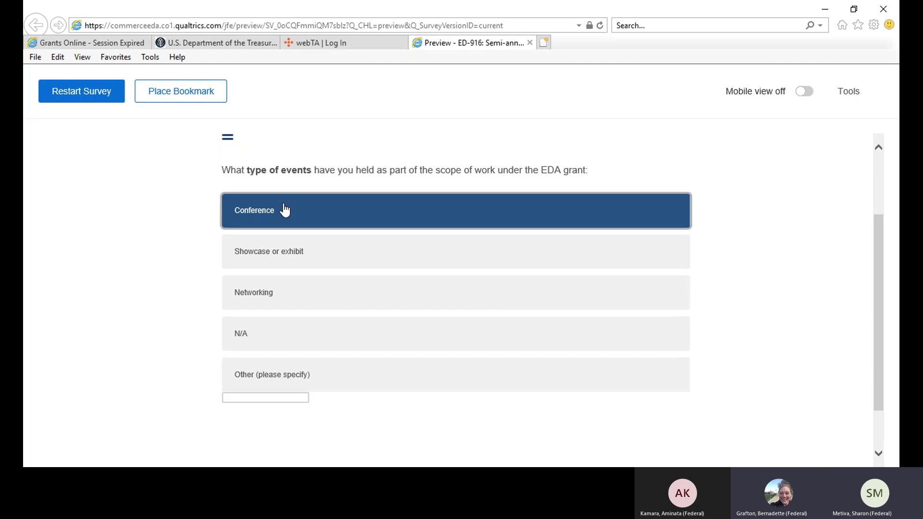
{"action": "scroll", "coordinate": [495, 406], "scroll_direction": "down", "scroll_amount": 1}
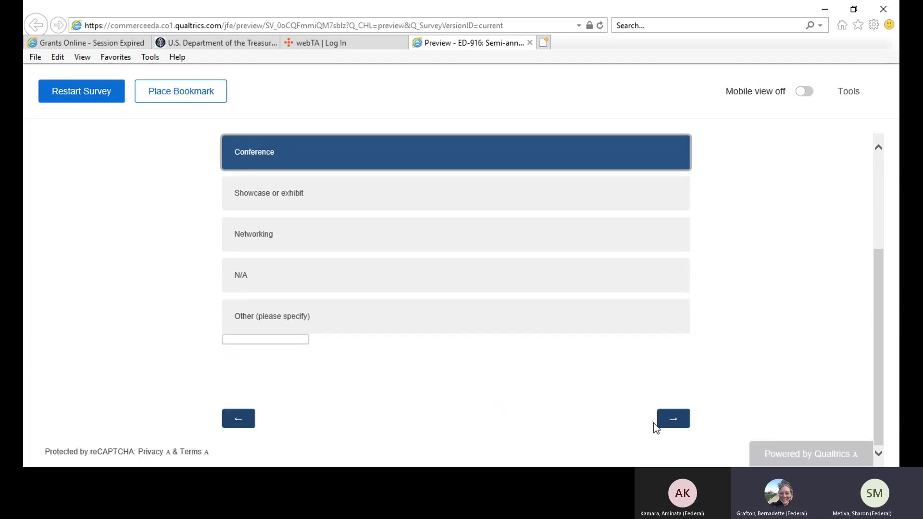
{"action": "left_click", "coordinate": [268, 318]}
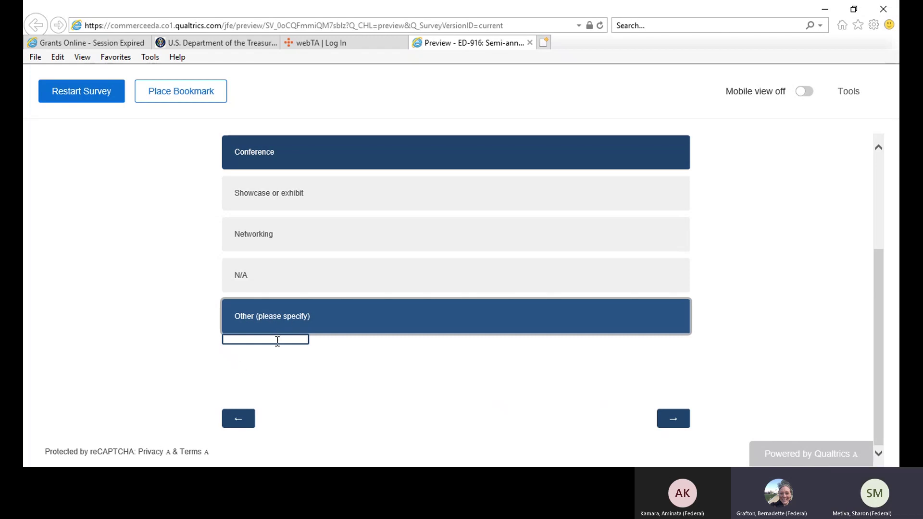
{"action": "left_click", "coordinate": [275, 339]}
{"action": "type", "text": "Workshopts"}
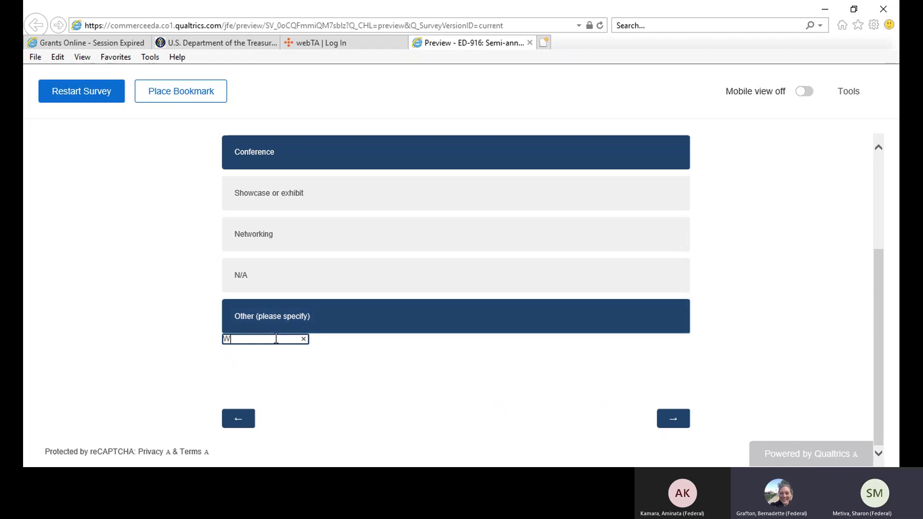
{"action": "key", "text": "BackSpace"}
{"action": "key", "text": "BackSpace"}
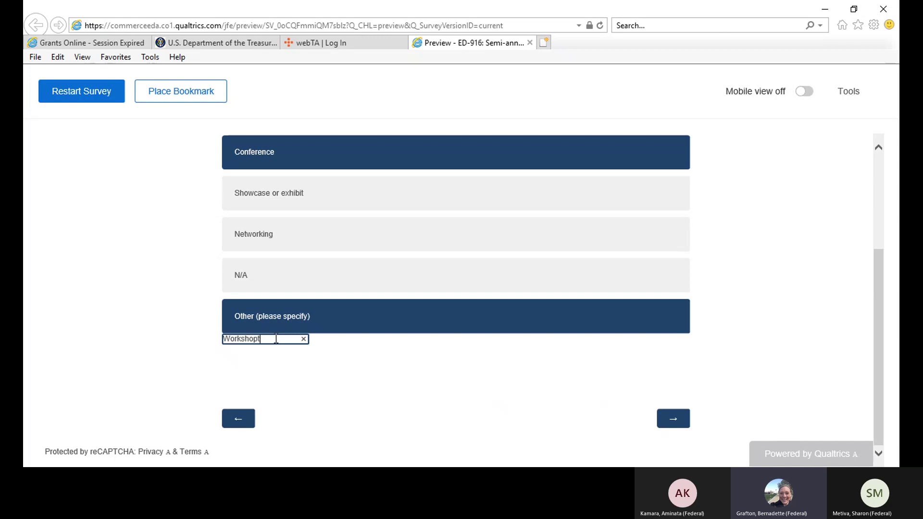
{"action": "type", "text": "s"}
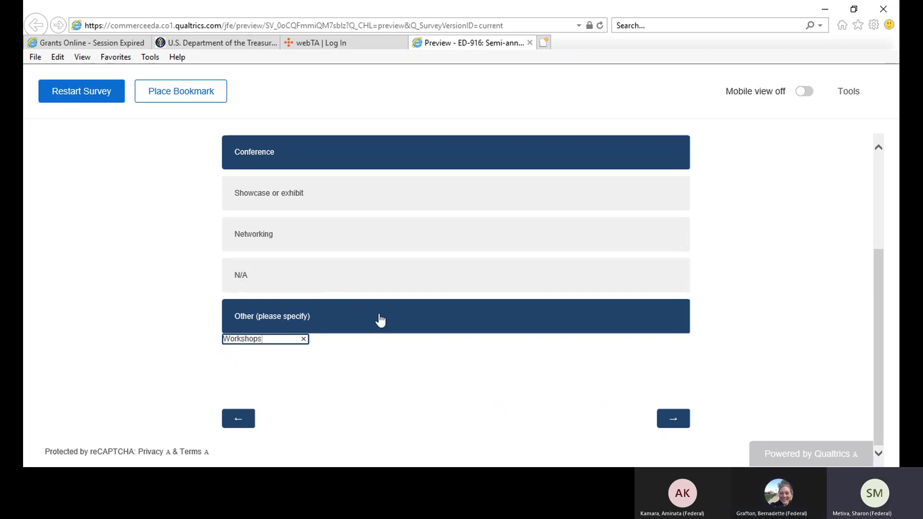
{"action": "left_click", "coordinate": [682, 425]}
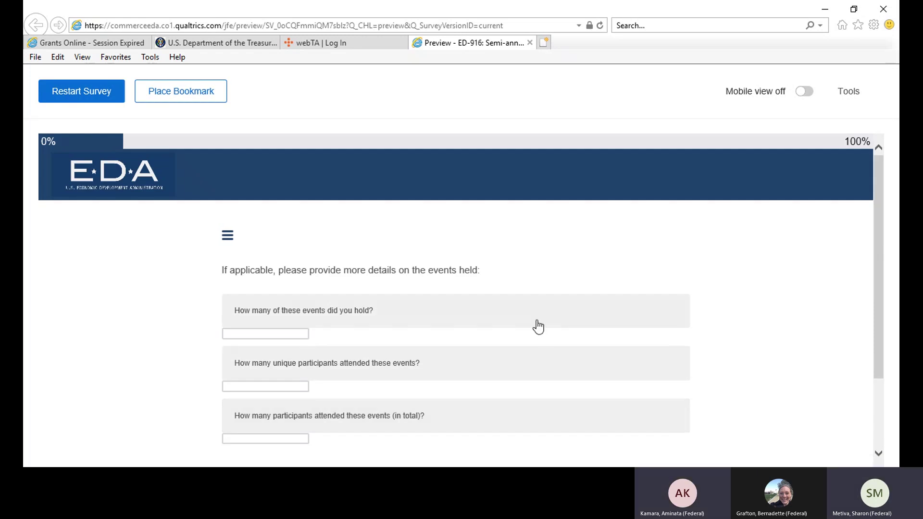
- Report 4 events held, 4 unique participants and 15 participants in total, and continue to the events' focus question
{"action": "scroll", "coordinate": [482, 333], "scroll_direction": "down", "scroll_amount": 2}
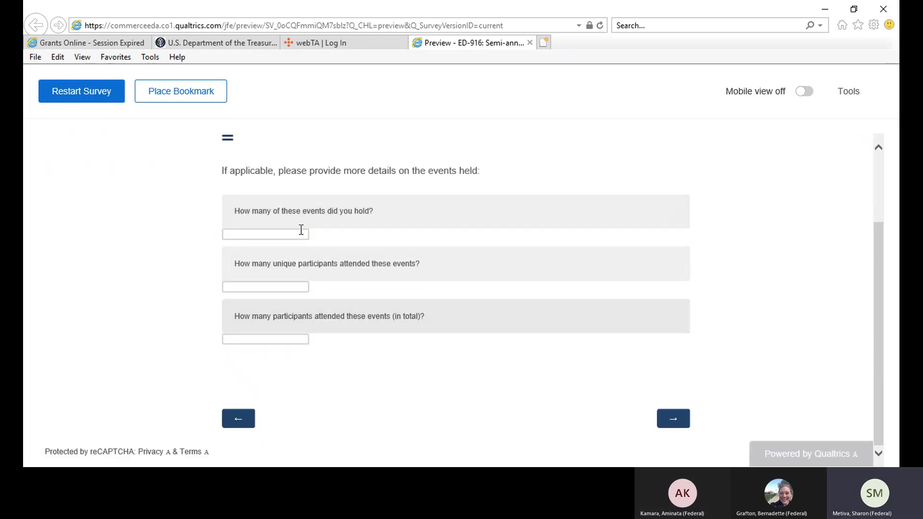
{"action": "left_click", "coordinate": [270, 234]}
{"action": "type", "text": "4"}
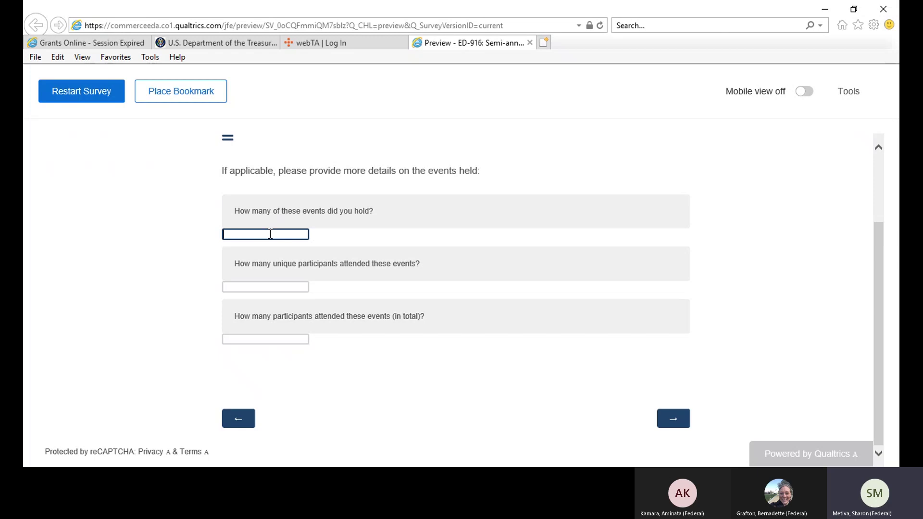
{"action": "left_click", "coordinate": [276, 286]}
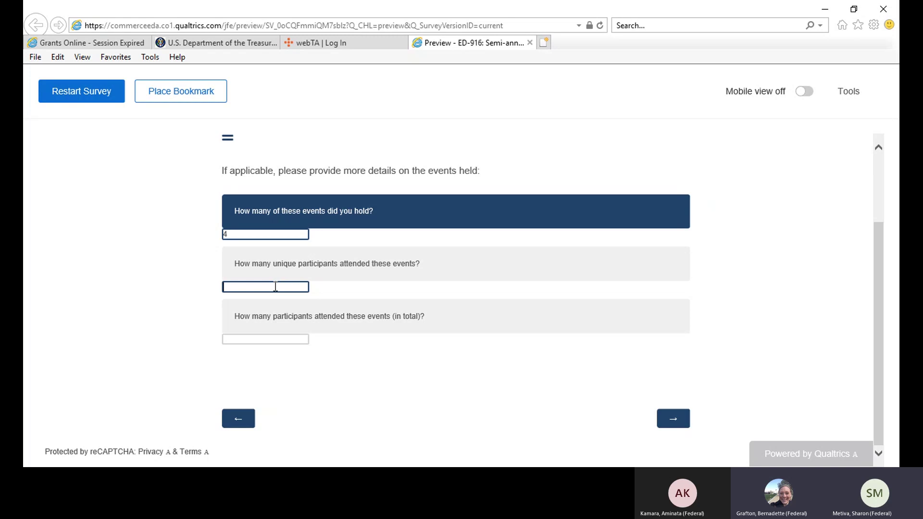
{"action": "type", "text": "4"}
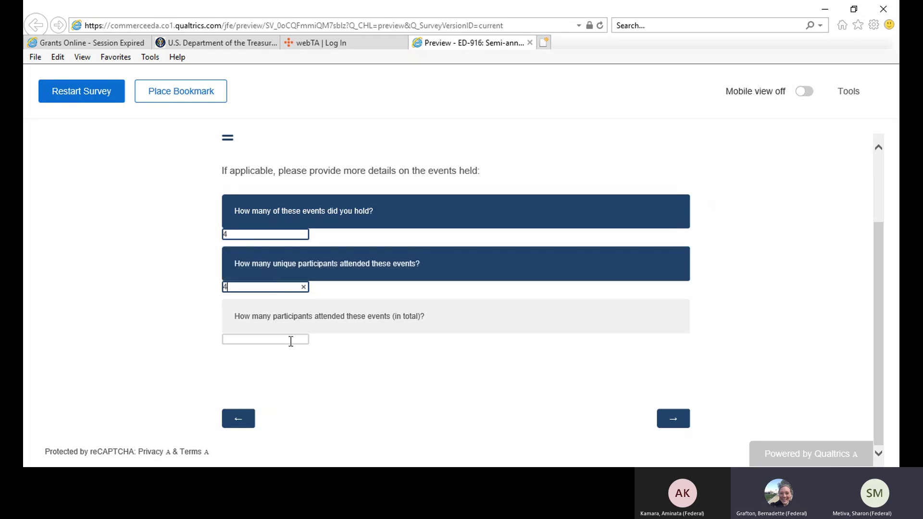
{"action": "left_click", "coordinate": [291, 340]}
{"action": "type", "text": "15"}
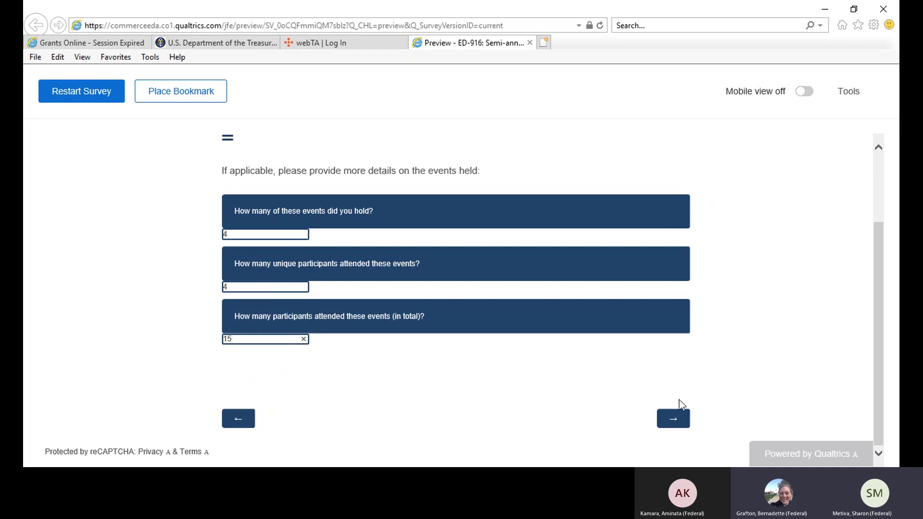
{"action": "left_click", "coordinate": [673, 421]}
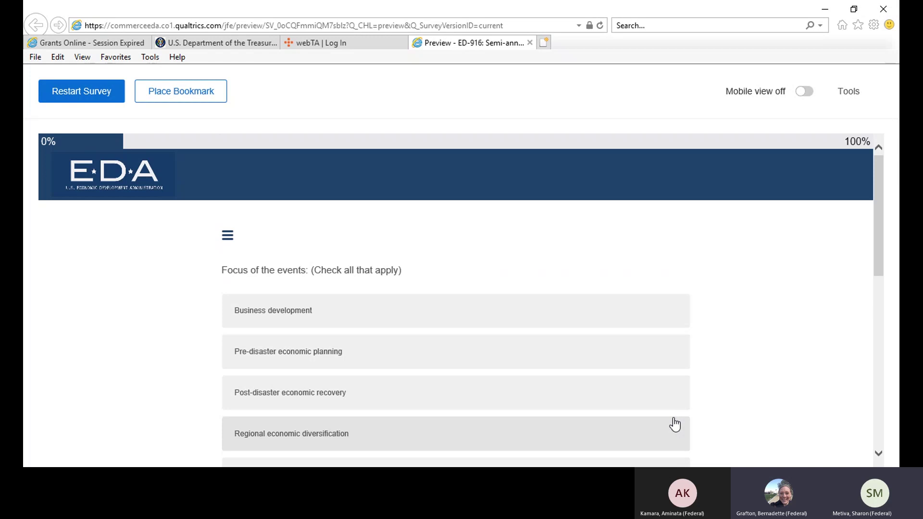
- Select Business development, Workforce development and Regional economic diversification as the focus of the events
{"action": "scroll", "coordinate": [567, 339], "scroll_direction": "down", "scroll_amount": 2}
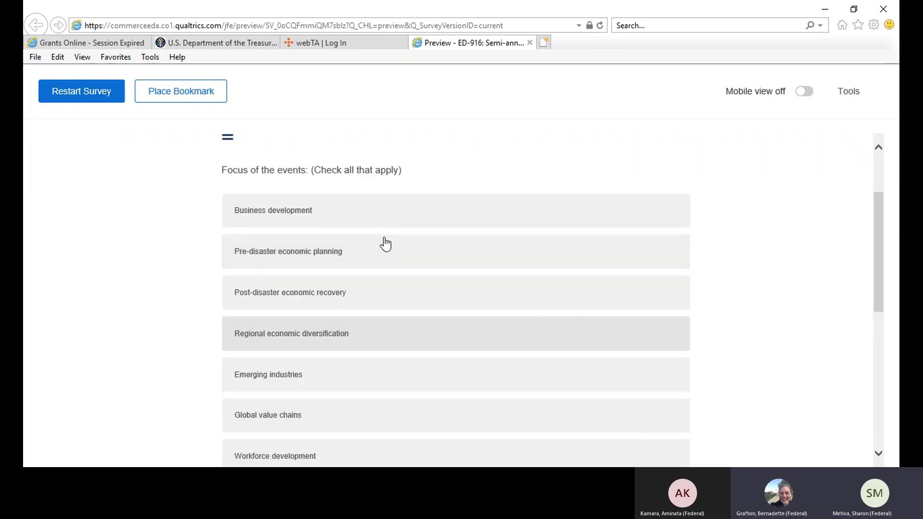
{"action": "left_click", "coordinate": [286, 213]}
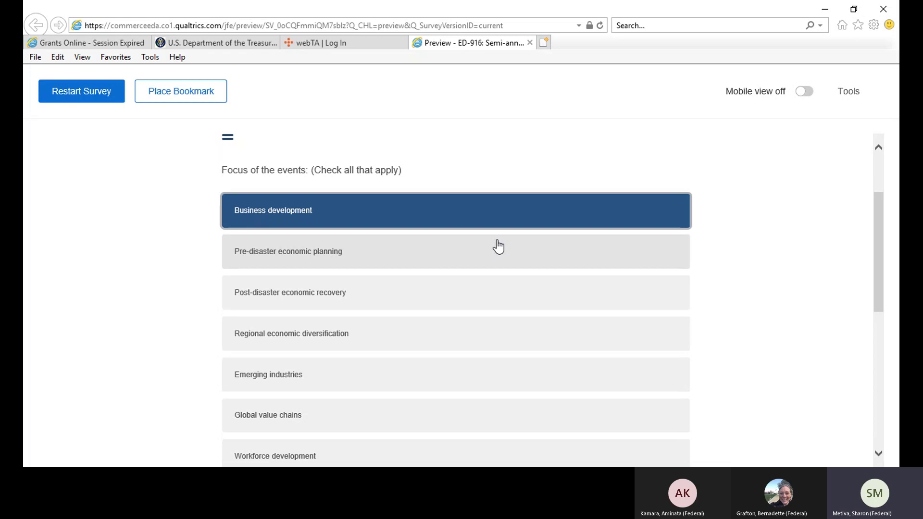
{"action": "scroll", "coordinate": [498, 246], "scroll_direction": "down", "scroll_amount": 2}
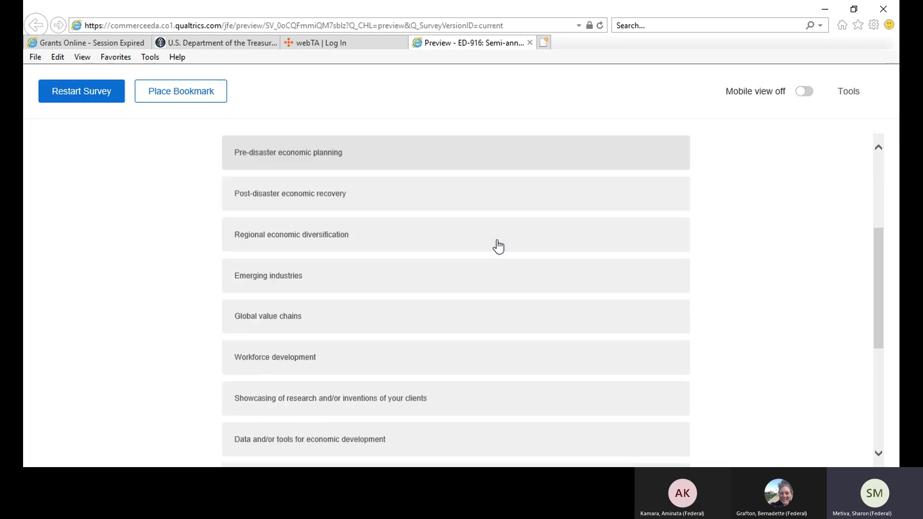
{"action": "left_click", "coordinate": [377, 366]}
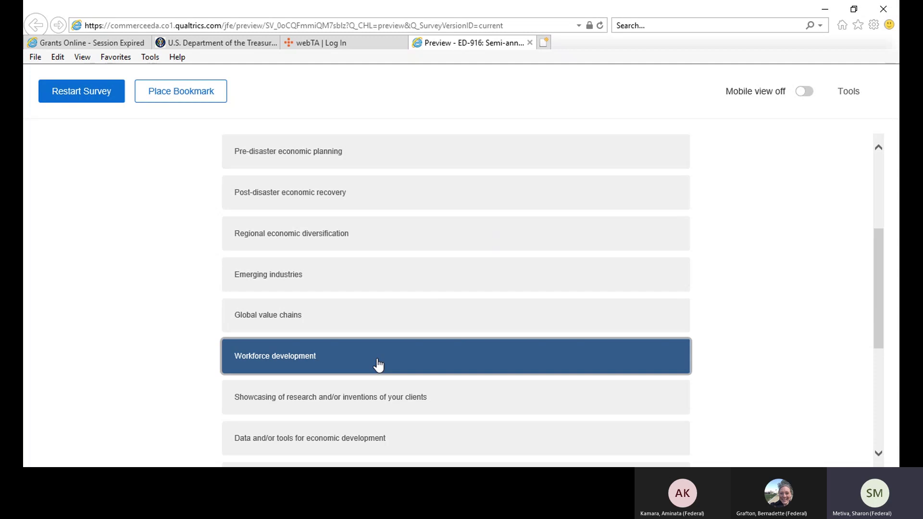
{"action": "scroll", "coordinate": [482, 356], "scroll_direction": "down", "scroll_amount": 1}
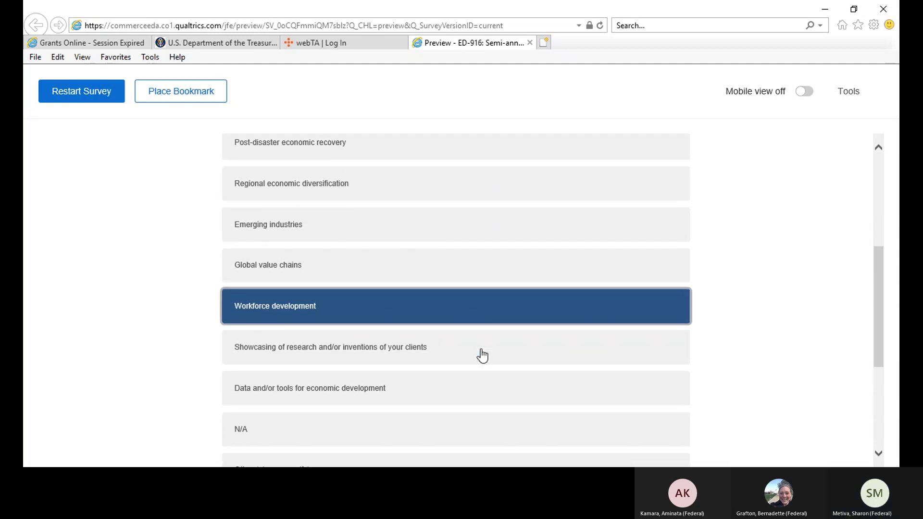
{"action": "scroll", "coordinate": [482, 355], "scroll_direction": "up", "scroll_amount": 1}
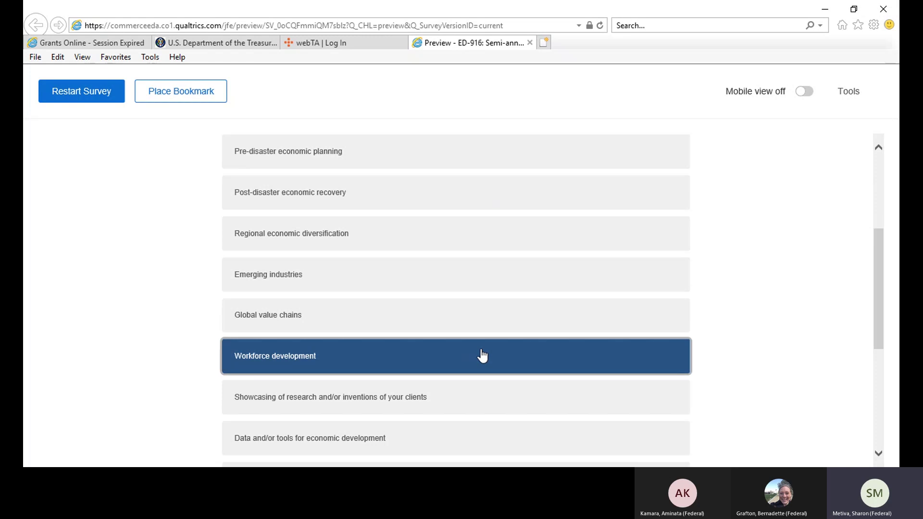
{"action": "left_click", "coordinate": [310, 234]}
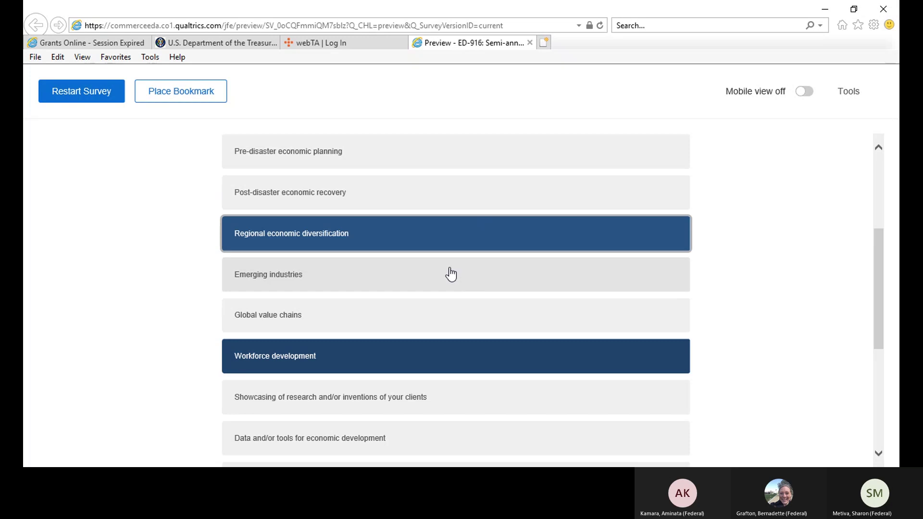
- Try Pre-disaster economic planning as an event focus, deselect it, and add Emerging industries instead
{"action": "scroll", "coordinate": [451, 274], "scroll_direction": "down", "scroll_amount": 2}
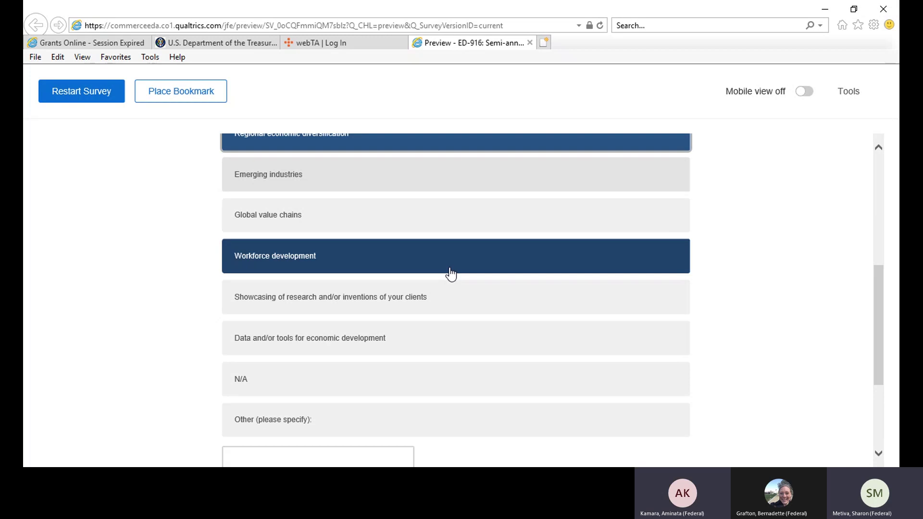
{"action": "scroll", "coordinate": [431, 313], "scroll_direction": "up", "scroll_amount": 4}
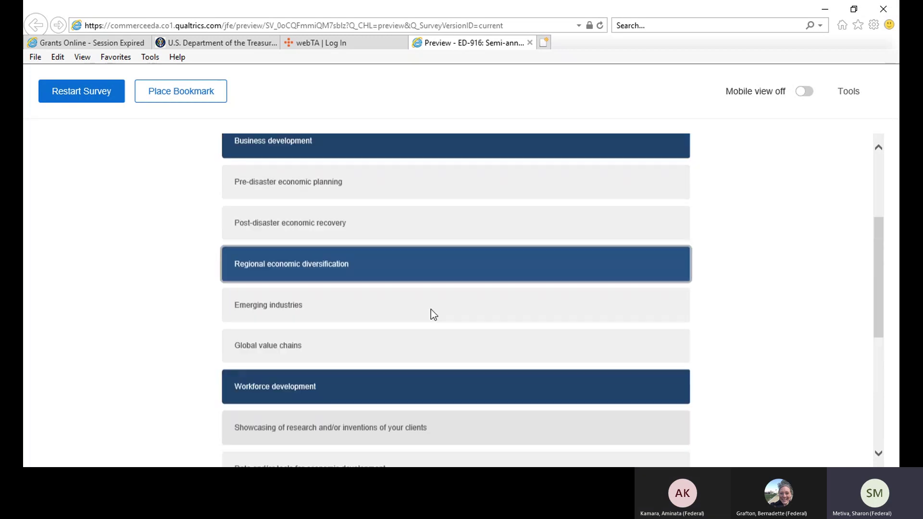
{"action": "left_click", "coordinate": [360, 246]}
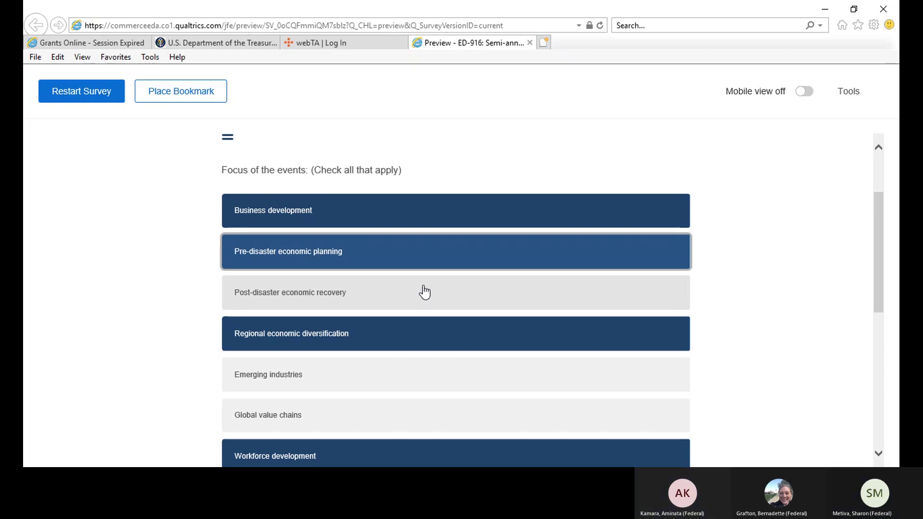
{"action": "left_click", "coordinate": [374, 253]}
{"action": "scroll", "coordinate": [522, 300], "scroll_direction": "down", "scroll_amount": 2}
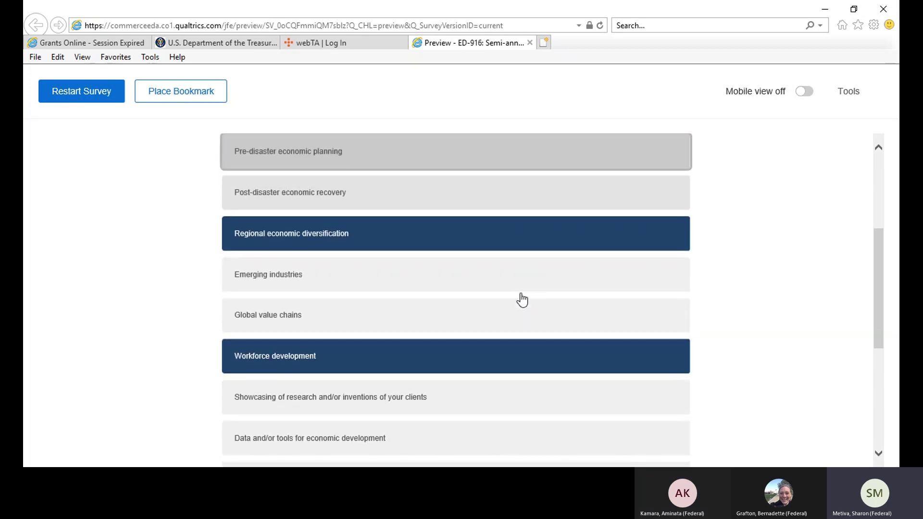
{"action": "left_click", "coordinate": [373, 280]}
{"action": "scroll", "coordinate": [579, 330], "scroll_direction": "down", "scroll_amount": 4}
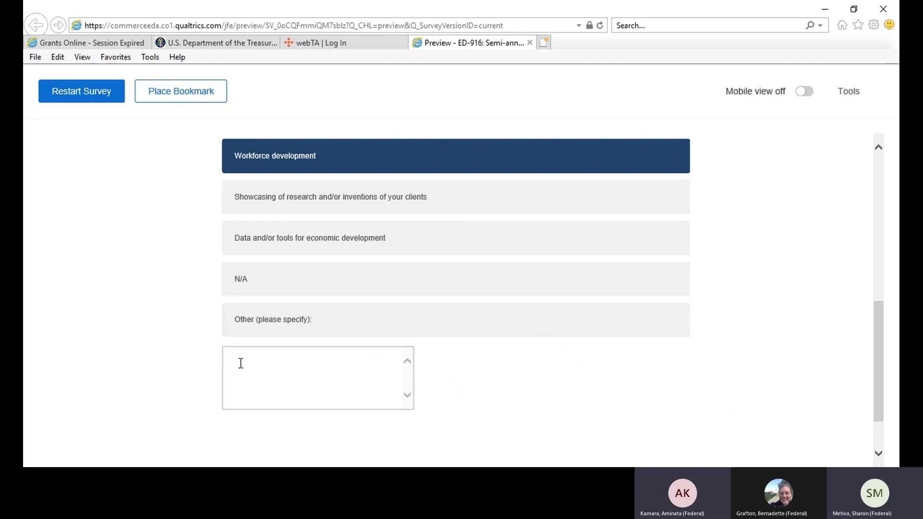
{"action": "left_click", "coordinate": [268, 358]}
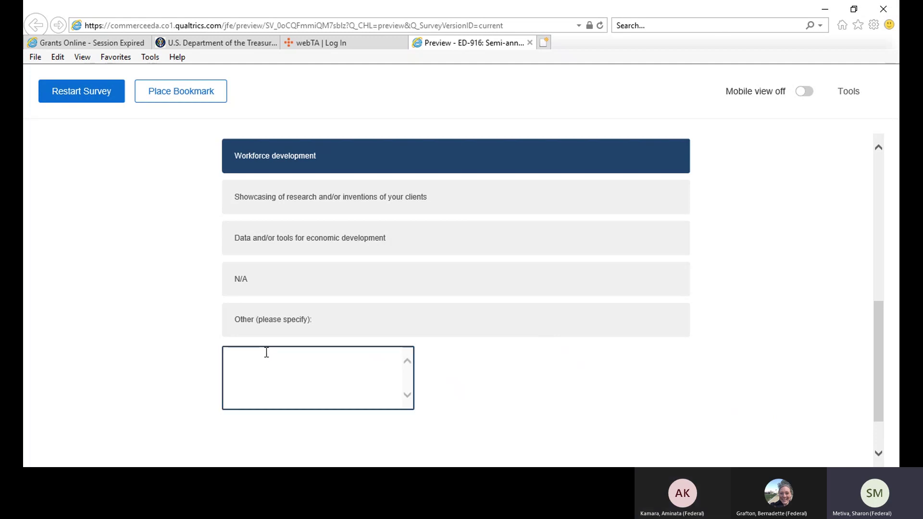
{"action": "type", "text": "Lo"}
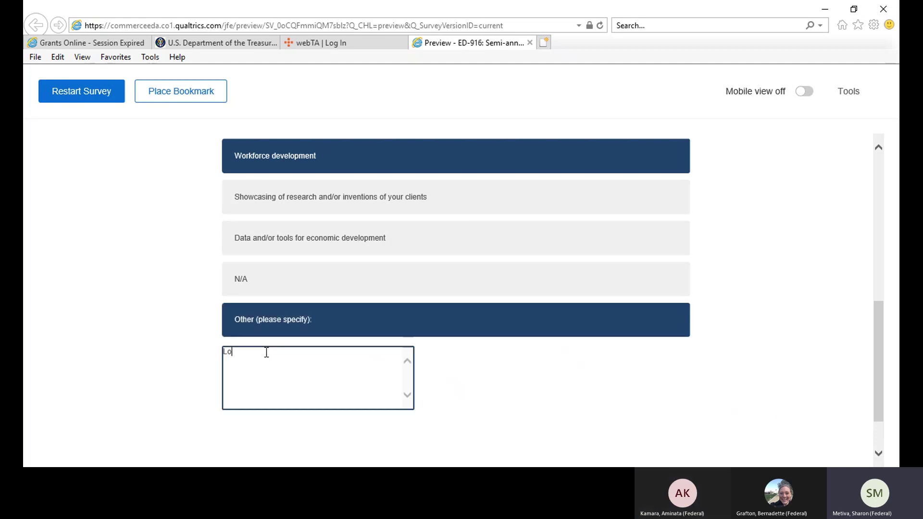
{"action": "type", "text": "a"}
{"action": "key", "text": "BackSpace"}
{"action": "key", "text": "BackSpace"}
{"action": "key", "text": "BackSpace"}
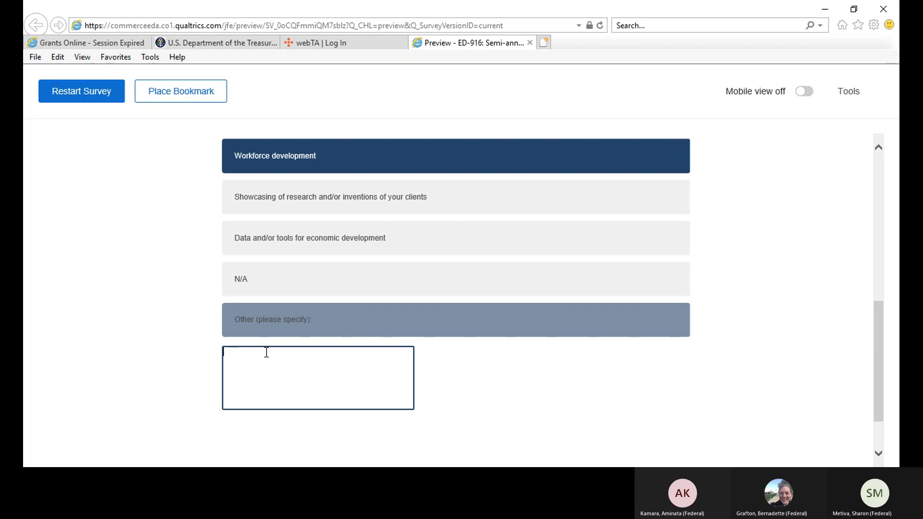
- Review the selected event focus areas, specify Other as "Local food industry", and continue to the industry question
{"action": "scroll", "coordinate": [279, 348], "scroll_direction": "up", "scroll_amount": 3}
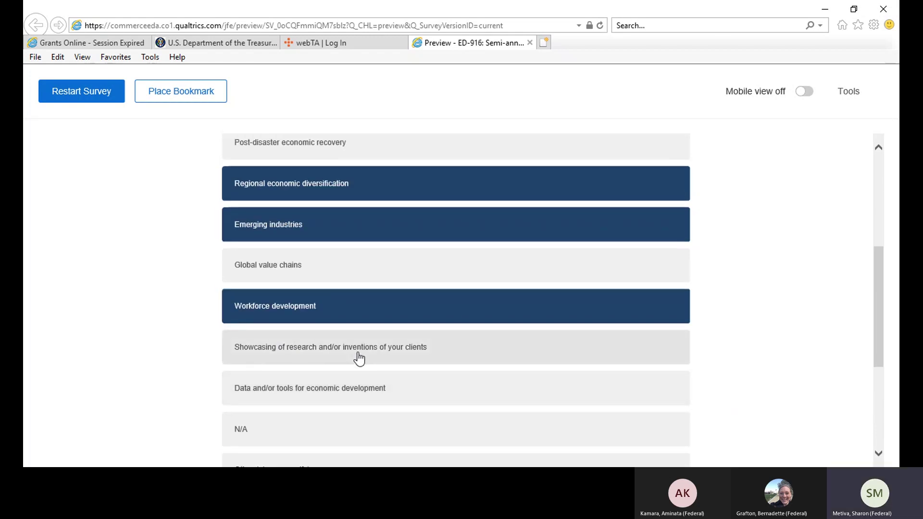
{"action": "scroll", "coordinate": [368, 358], "scroll_direction": "up", "scroll_amount": 2}
{"action": "scroll", "coordinate": [367, 356], "scroll_direction": "down", "scroll_amount": 3}
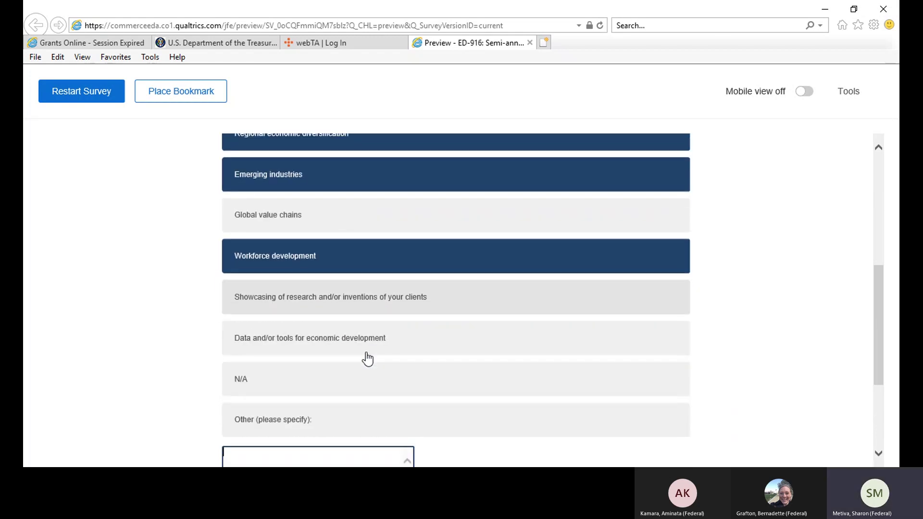
{"action": "scroll", "coordinate": [368, 350], "scroll_direction": "up", "scroll_amount": 3}
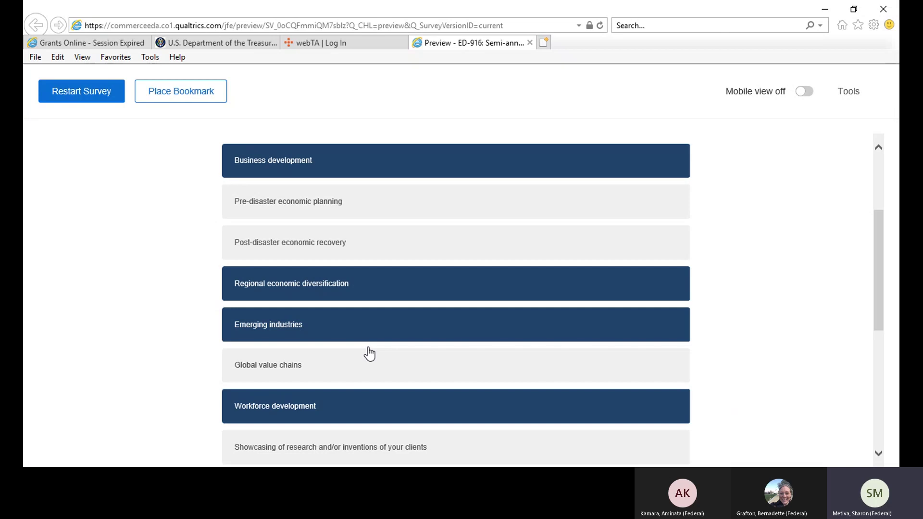
{"action": "scroll", "coordinate": [369, 354], "scroll_direction": "down", "scroll_amount": 5}
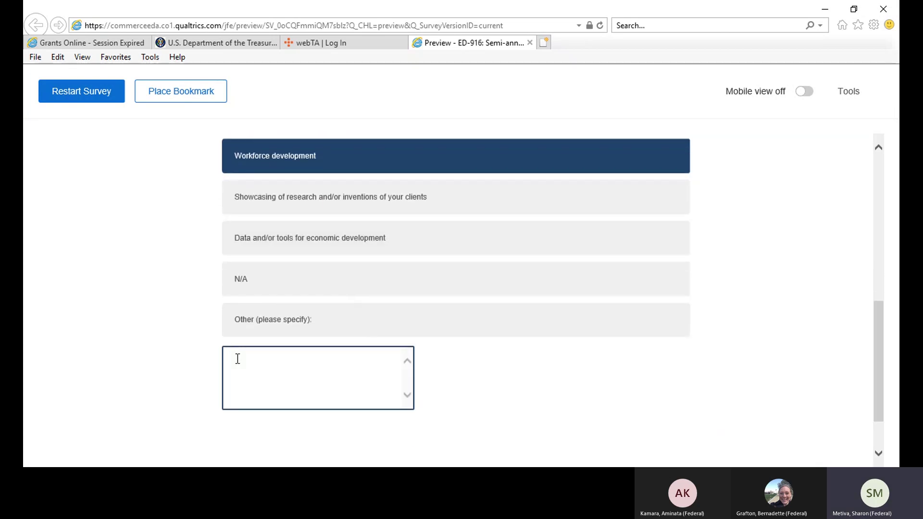
{"action": "left_click", "coordinate": [237, 359]}
{"action": "type", "text": "L"}
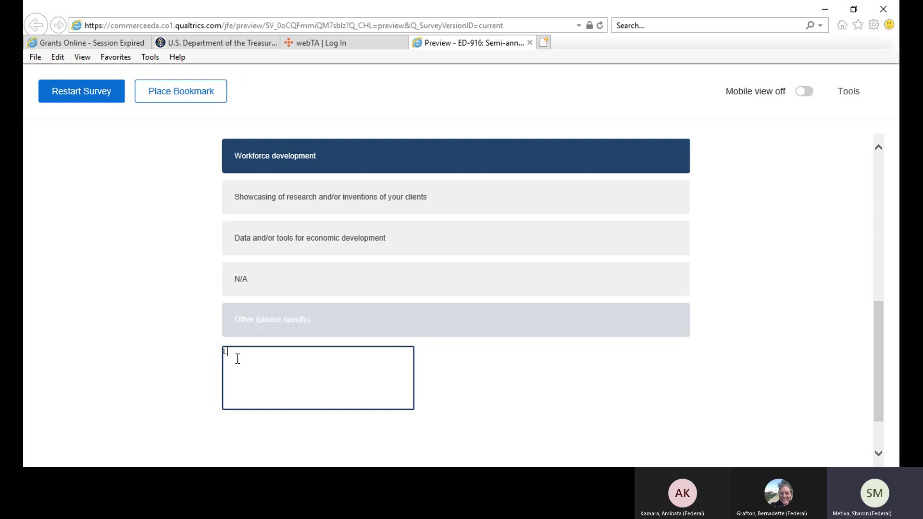
{"action": "type", "text": "ocal"}
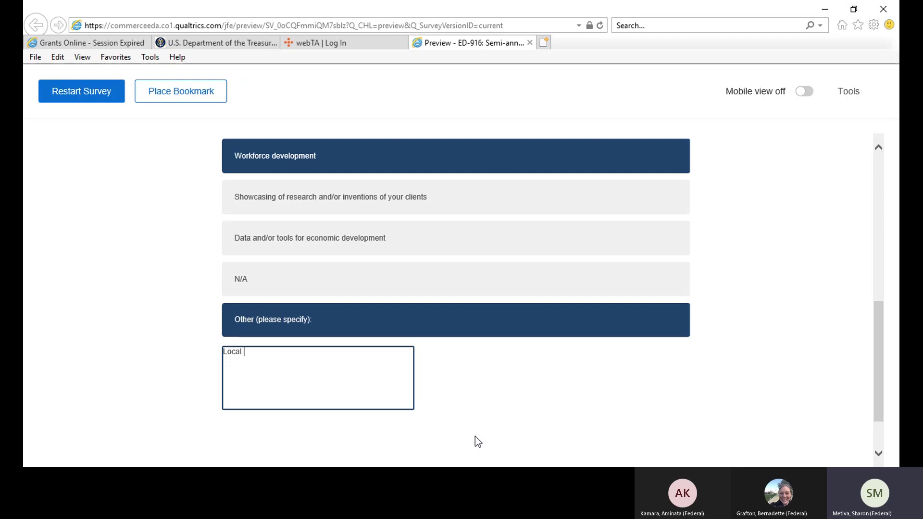
{"action": "type", "text": "fo"}
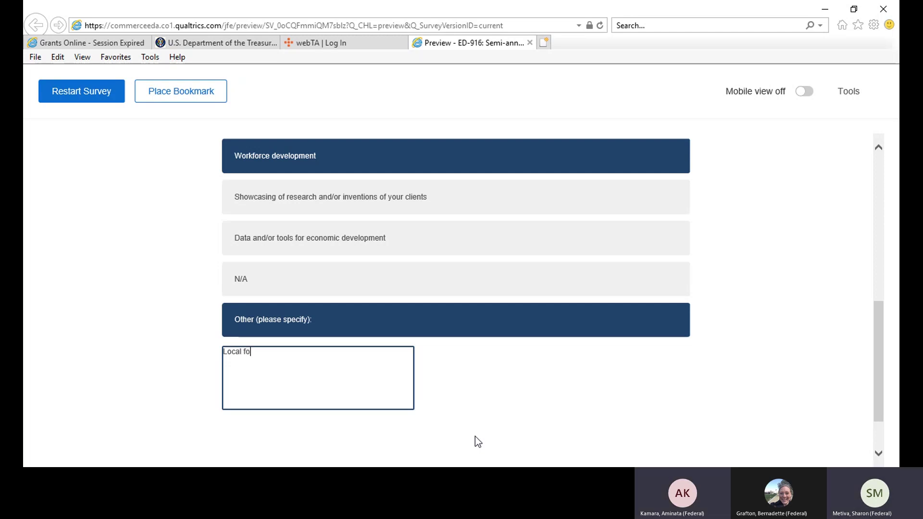
{"action": "type", "text": "od industry"}
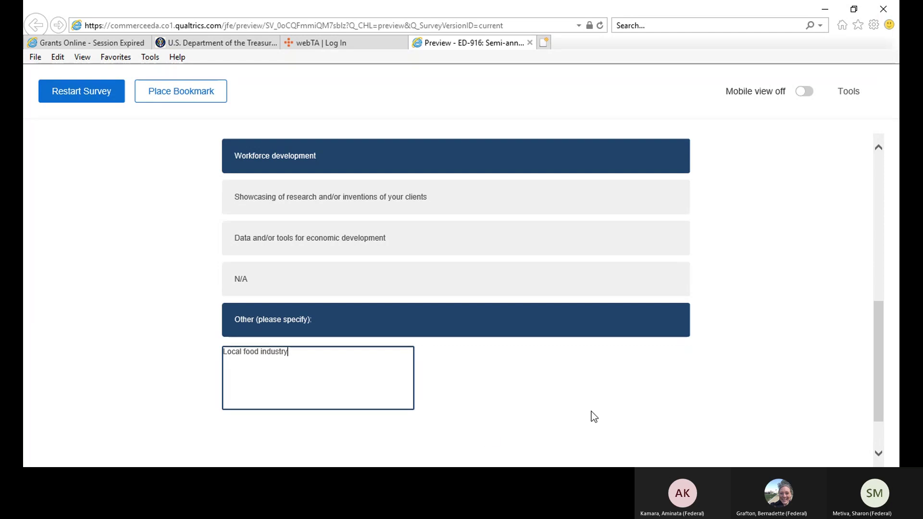
{"action": "scroll", "coordinate": [624, 421], "scroll_direction": "down", "scroll_amount": 2}
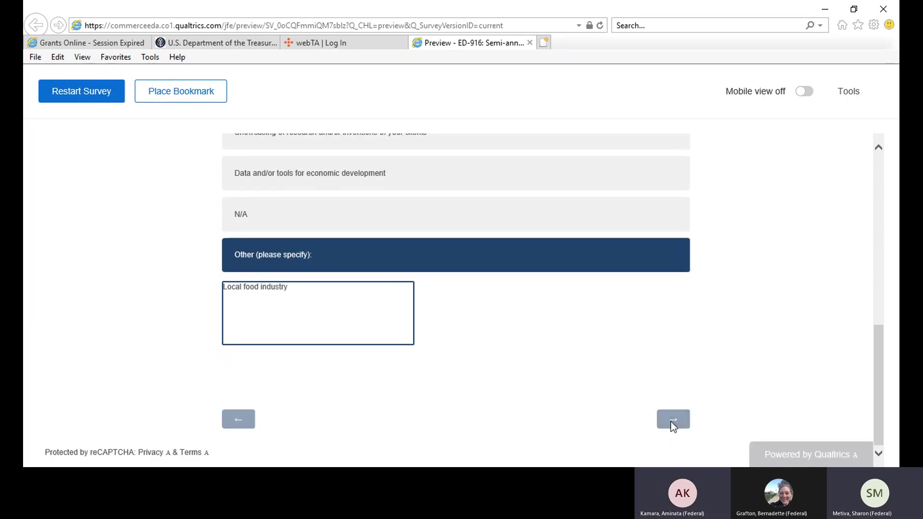
{"action": "left_click", "coordinate": [672, 423]}
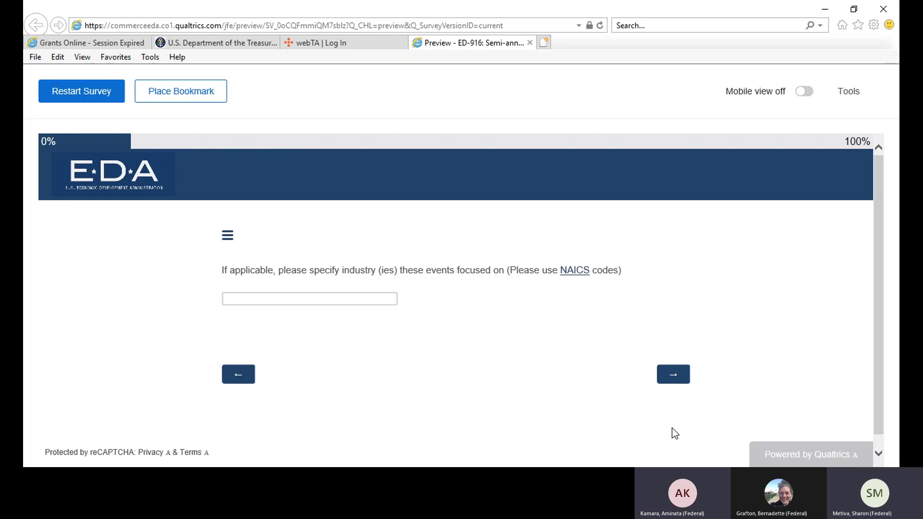
- Enter NAICS code 925120 as the industry the events focused on and continue to the client referral question
{"action": "left_click", "coordinate": [289, 301]}
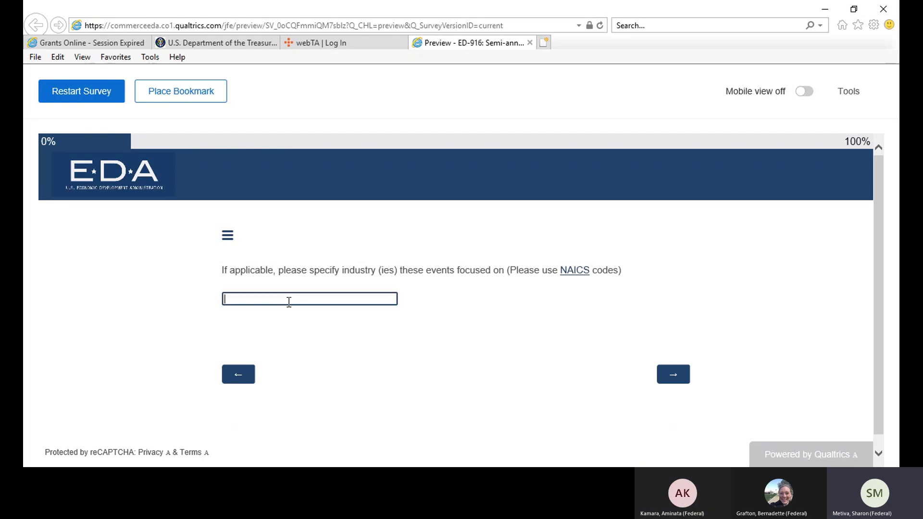
{"action": "type", "text": "925120"}
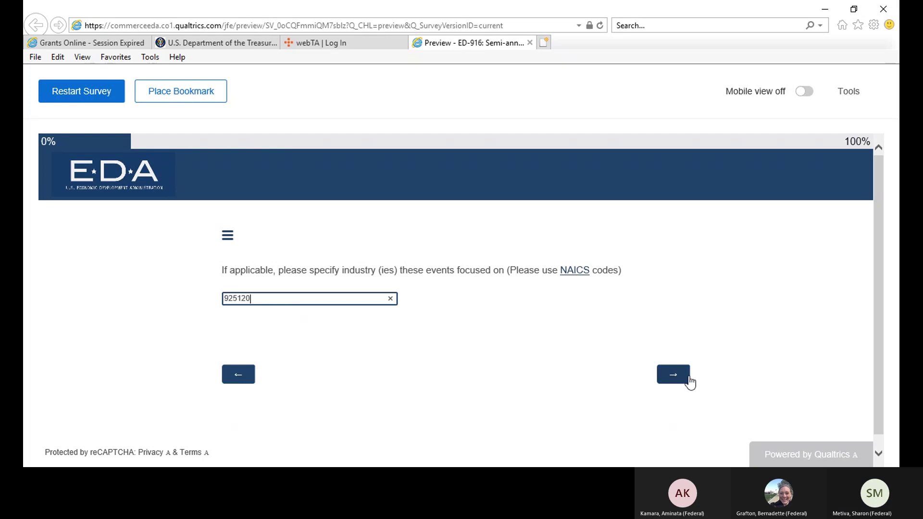
{"action": "left_click", "coordinate": [673, 375]}
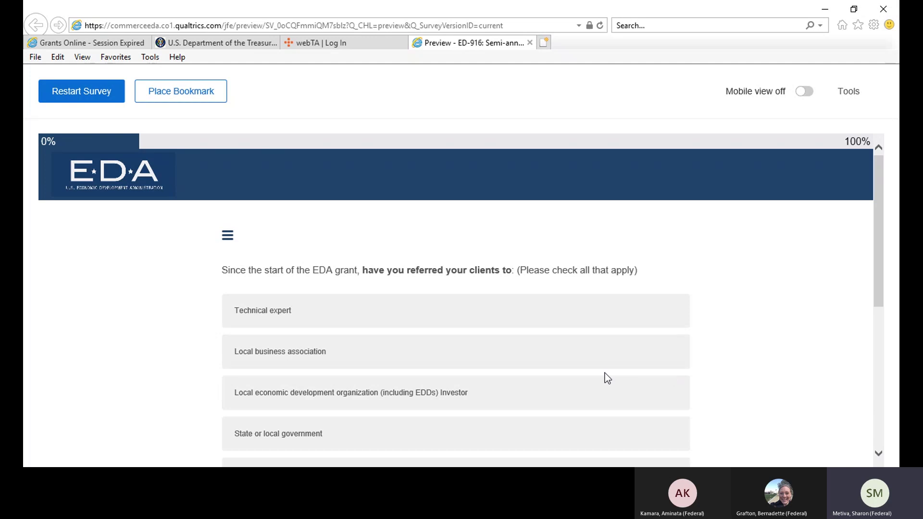
- Select Local business association, Local economic development organization, State or local government, and Another federal agency as places clients were referred to
{"action": "scroll", "coordinate": [525, 291], "scroll_direction": "down", "scroll_amount": 1}
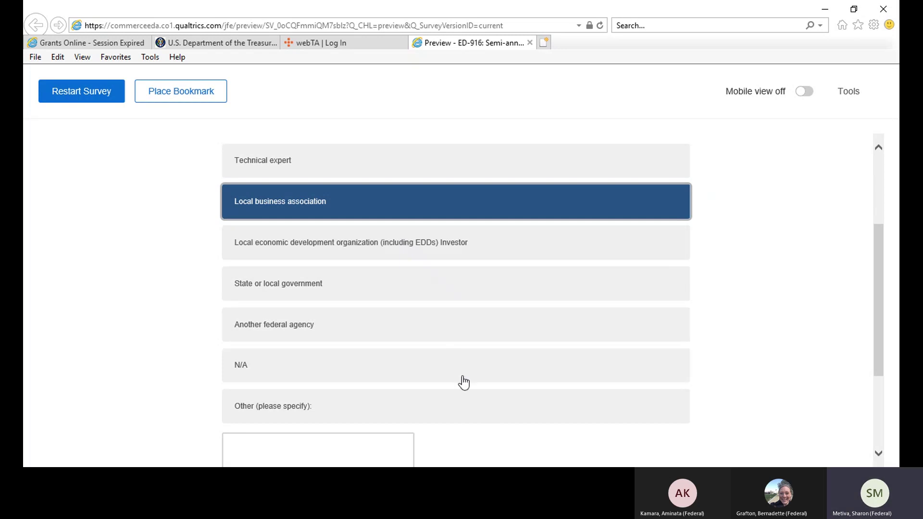
{"action": "left_click", "coordinate": [368, 243]}
{"action": "left_click", "coordinate": [322, 298]}
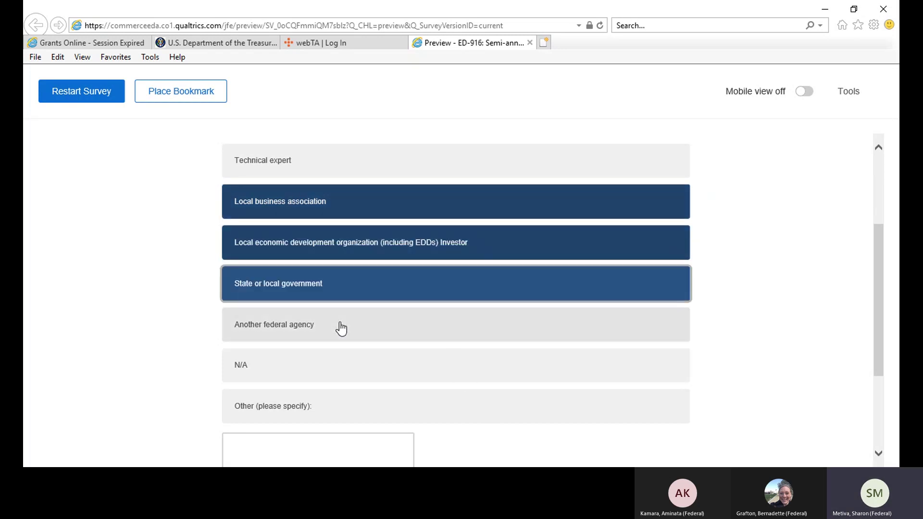
{"action": "left_click", "coordinate": [480, 334]}
- Add Technical expert to the client referral selections and continue to the referral details questions
{"action": "scroll", "coordinate": [500, 325], "scroll_direction": "up", "scroll_amount": 1}
{"action": "scroll", "coordinate": [500, 326], "scroll_direction": "up", "scroll_amount": 3}
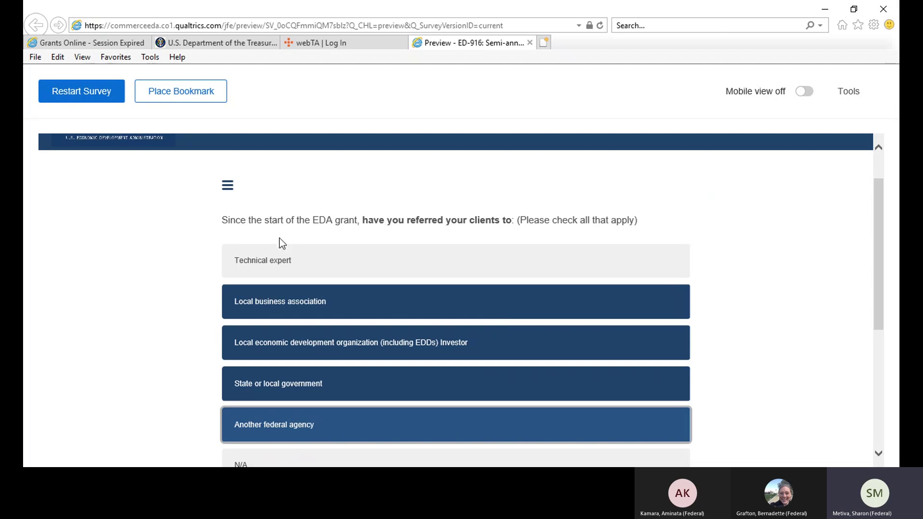
{"action": "left_click", "coordinate": [299, 267]}
{"action": "scroll", "coordinate": [412, 280], "scroll_direction": "down", "scroll_amount": 6}
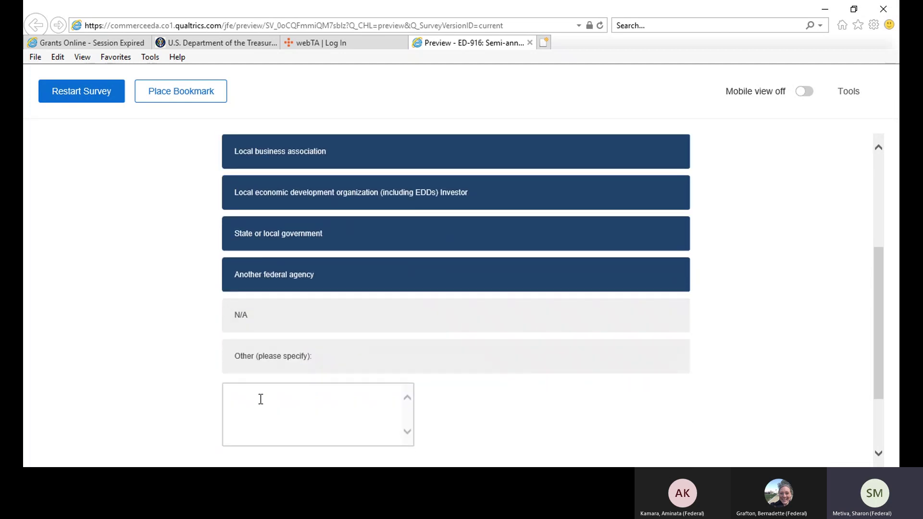
{"action": "scroll", "coordinate": [625, 393], "scroll_direction": "down", "scroll_amount": 4}
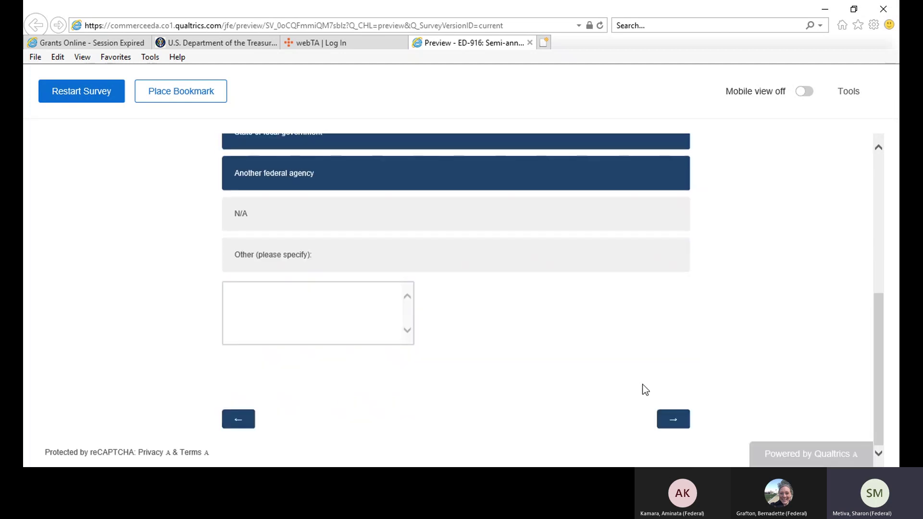
{"action": "left_click", "coordinate": [672, 423]}
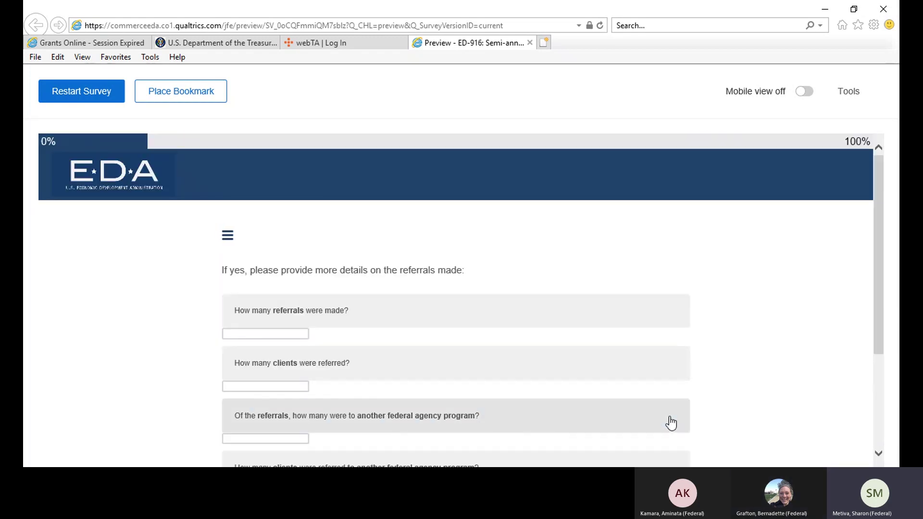
- Report 4 referrals made and 4 clients referred in the referral details
{"action": "left_click", "coordinate": [259, 331]}
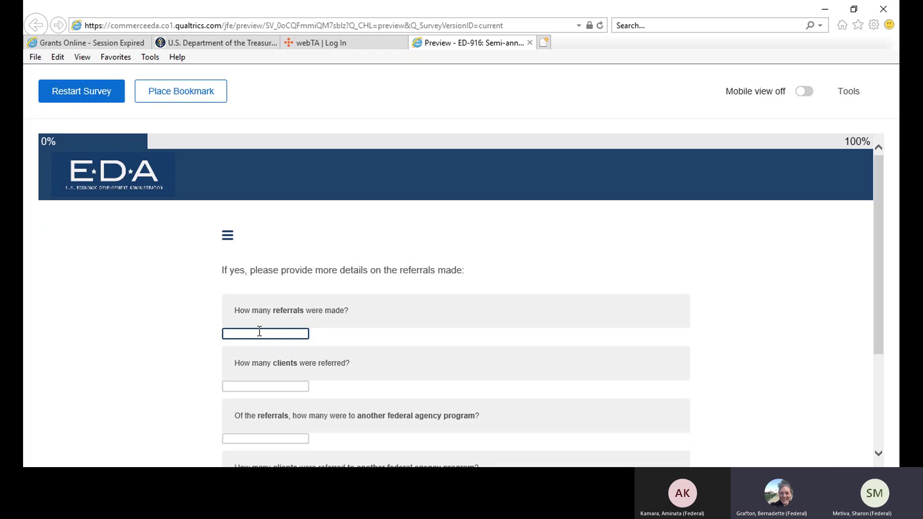
{"action": "type", "text": "2"}
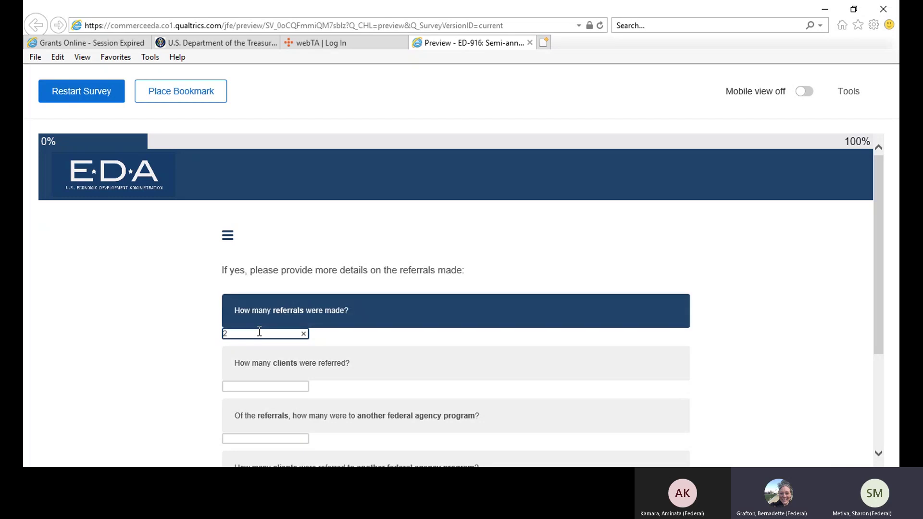
{"action": "scroll", "coordinate": [427, 367], "scroll_direction": "down", "scroll_amount": 2}
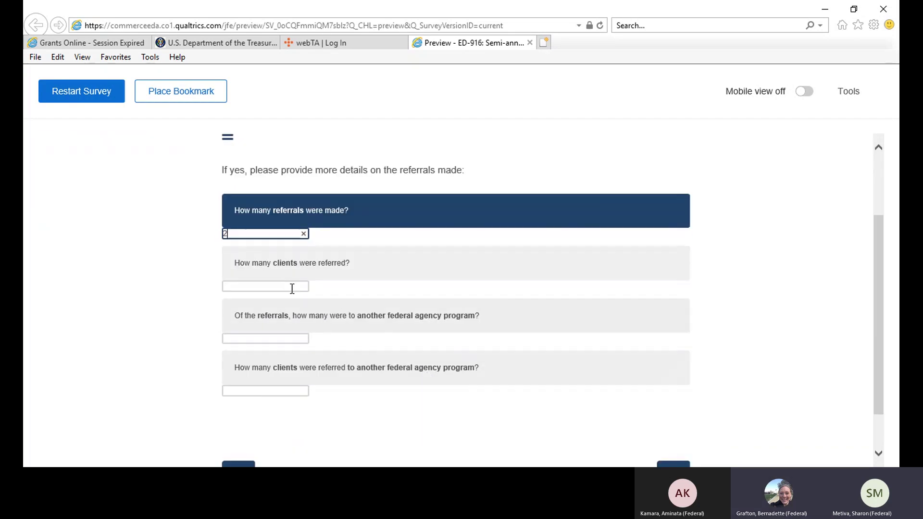
{"action": "left_click", "coordinate": [280, 286]}
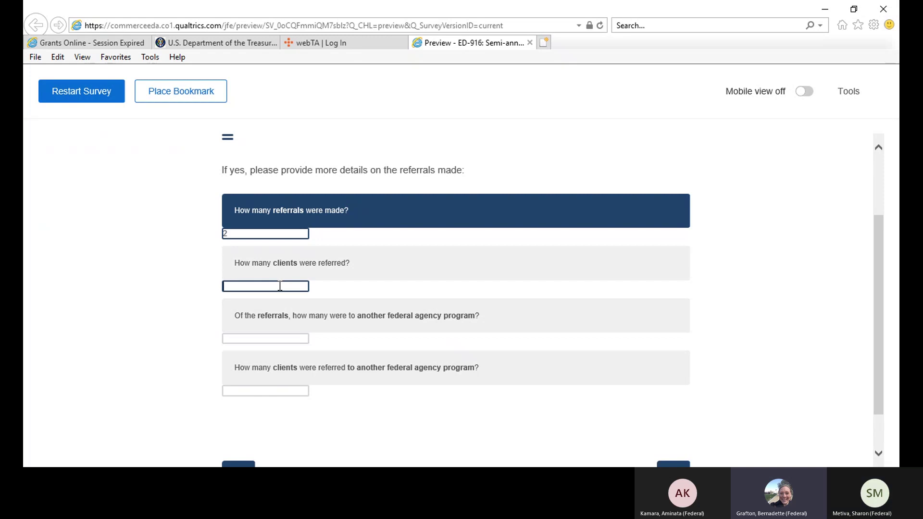
{"action": "left_click", "coordinate": [245, 232]}
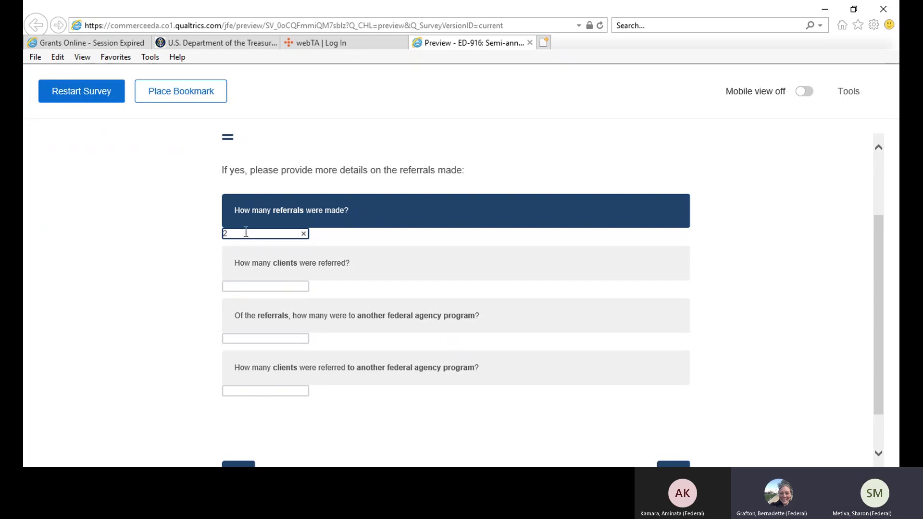
{"action": "key", "text": "BackSpace"}
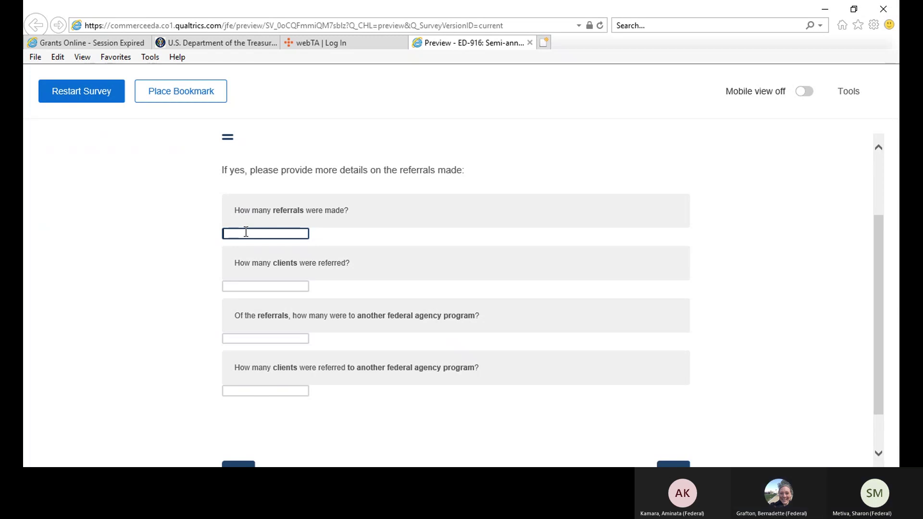
{"action": "type", "text": "4"}
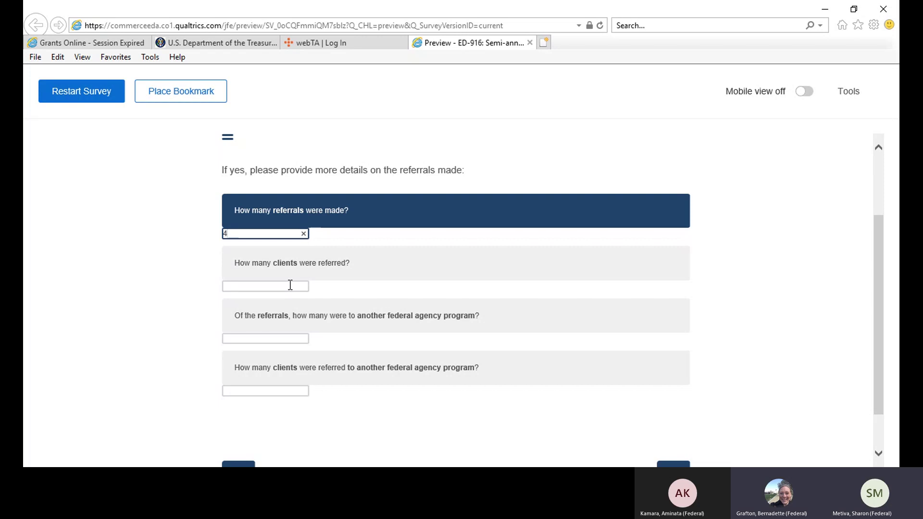
{"action": "left_click", "coordinate": [290, 285]}
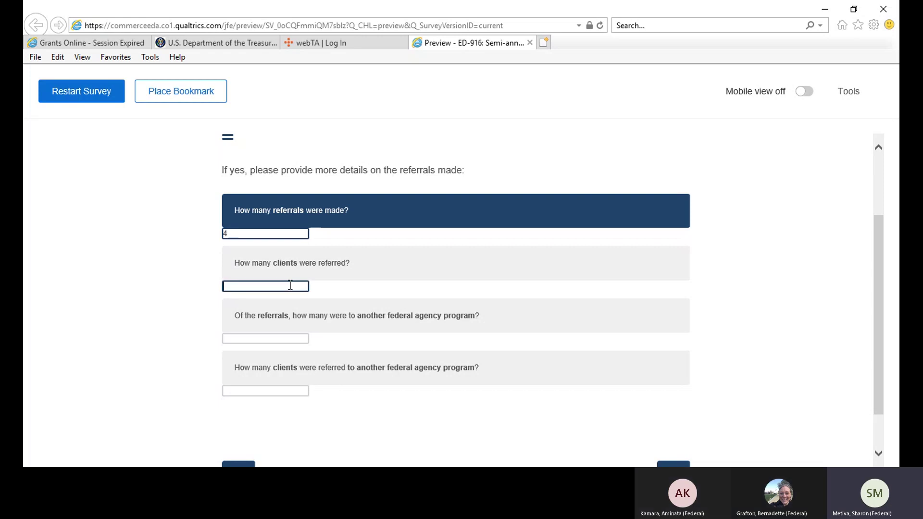
{"action": "type", "text": "4"}
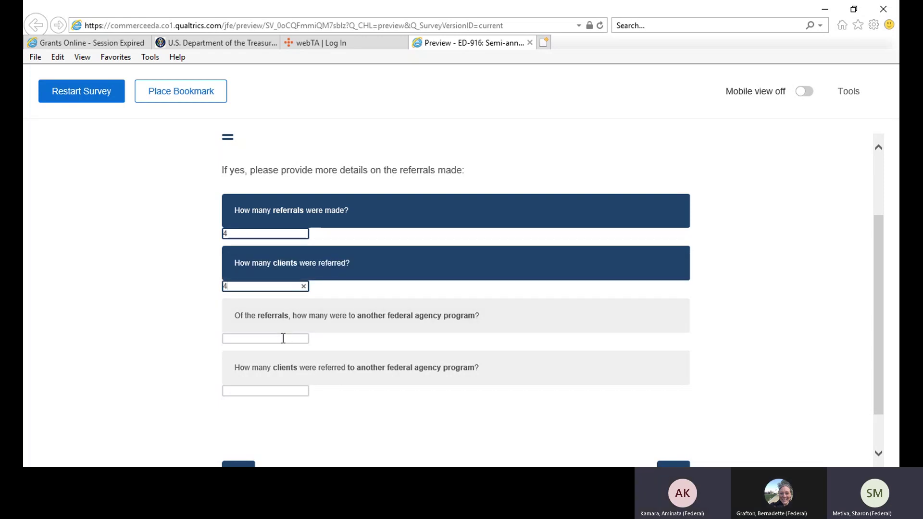
- Report 0 referrals and 1 client referred to another federal agency program, and continue to the R&D question
{"action": "left_click", "coordinate": [283, 338]}
{"action": "type", "text": "0"}
{"action": "left_click", "coordinate": [255, 386]}
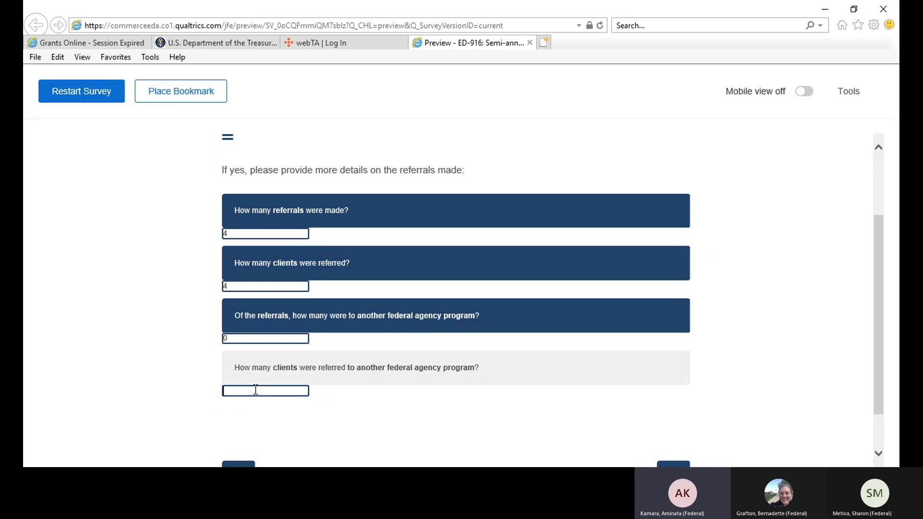
{"action": "type", "text": "1"}
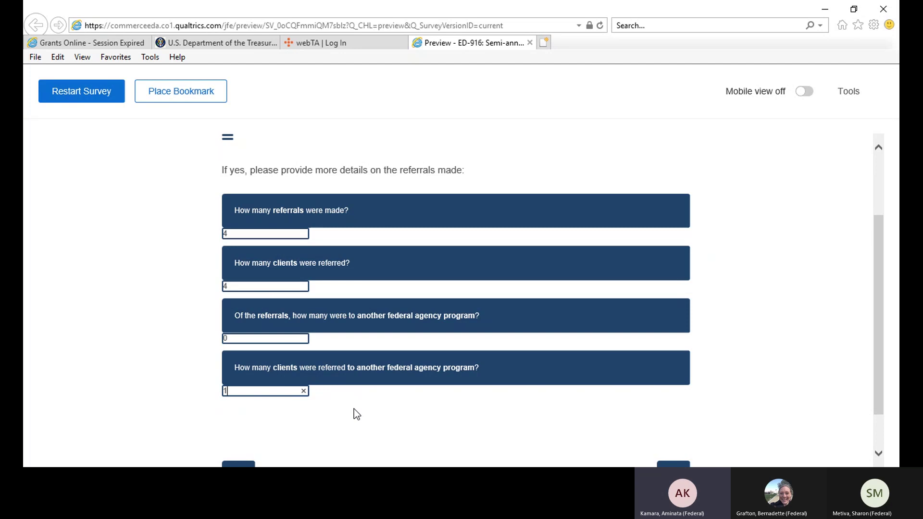
{"action": "scroll", "coordinate": [458, 425], "scroll_direction": "down", "scroll_amount": 2}
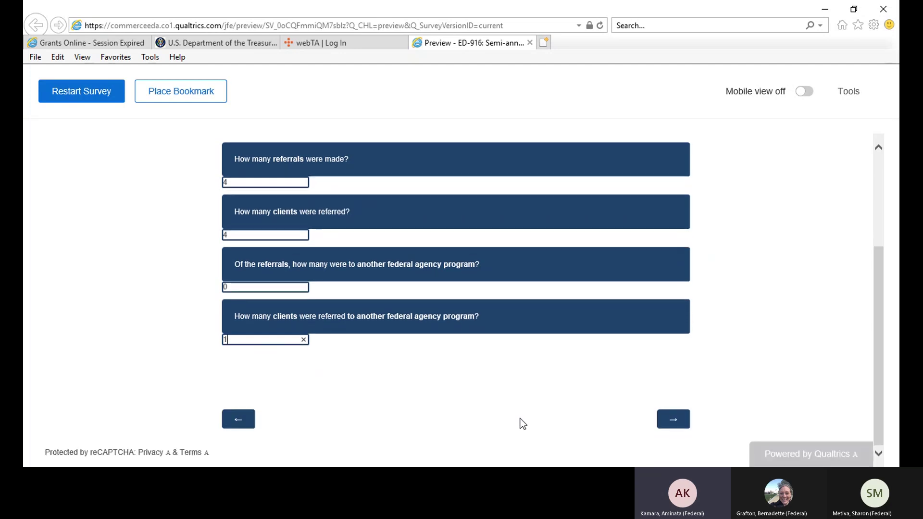
{"action": "left_click", "coordinate": [674, 422]}
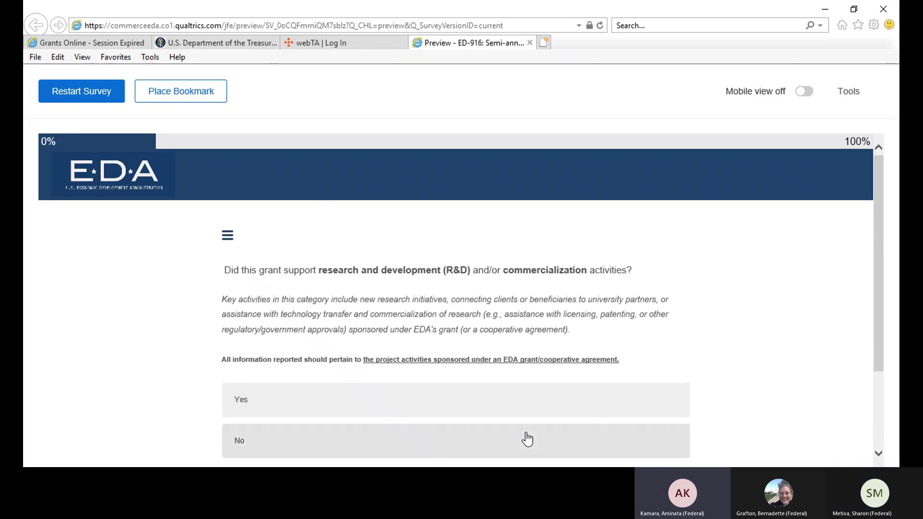
- Go back from the R&D question to review the saved referral details, and return to the R&D question
{"action": "scroll", "coordinate": [528, 439], "scroll_direction": "down", "scroll_amount": 2}
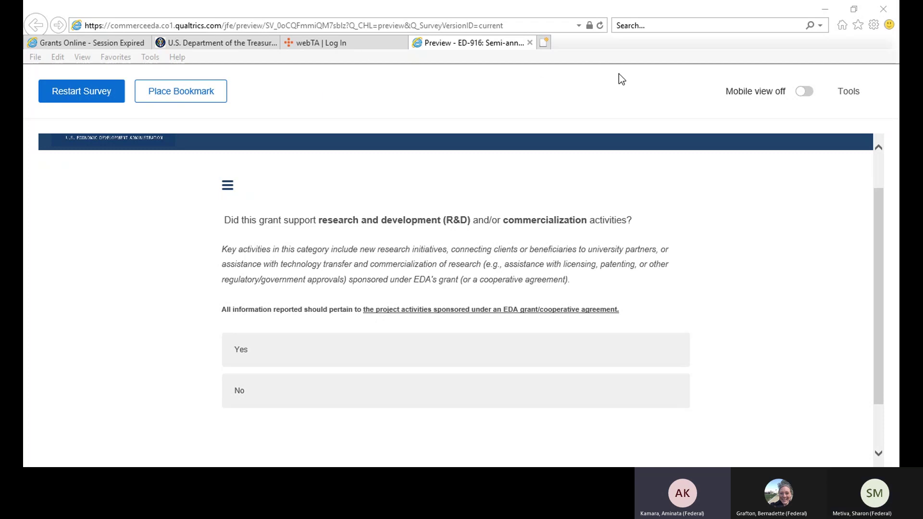
{"action": "left_click", "coordinate": [616, 101]}
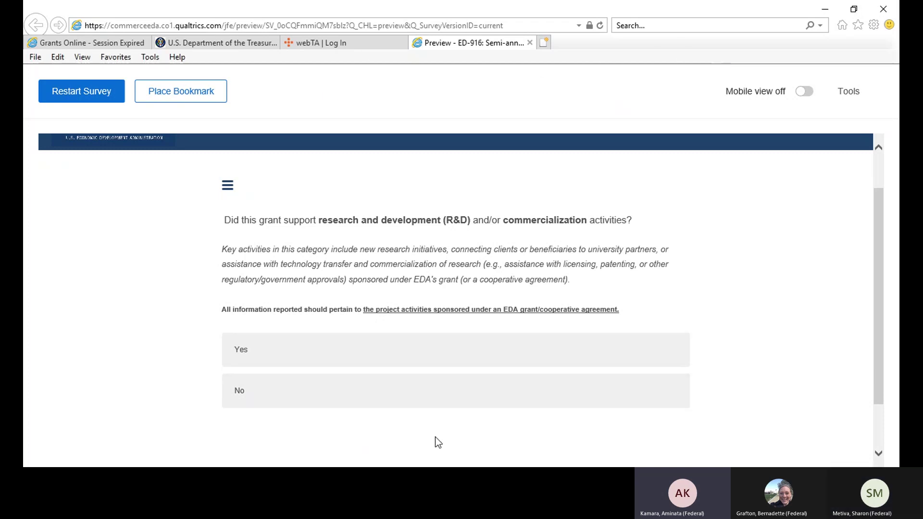
{"action": "scroll", "coordinate": [402, 373], "scroll_direction": "down", "scroll_amount": 1}
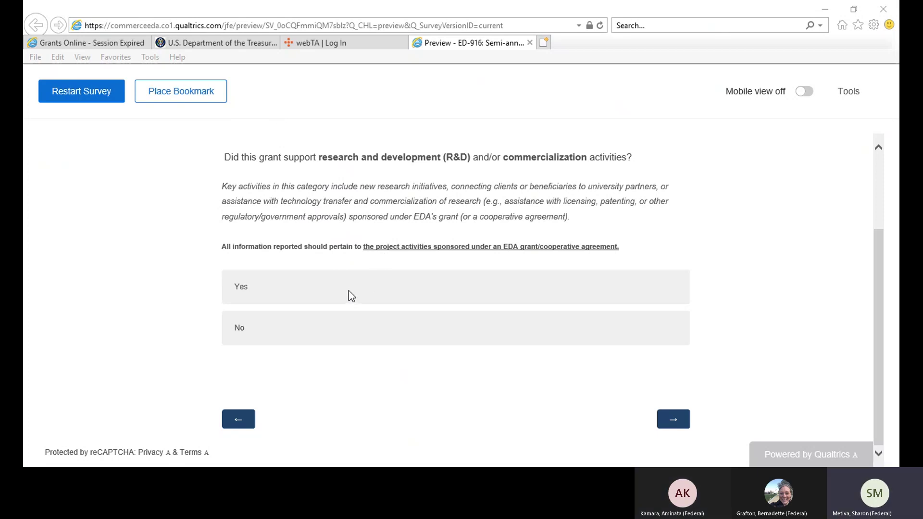
{"action": "left_click", "coordinate": [404, 144]}
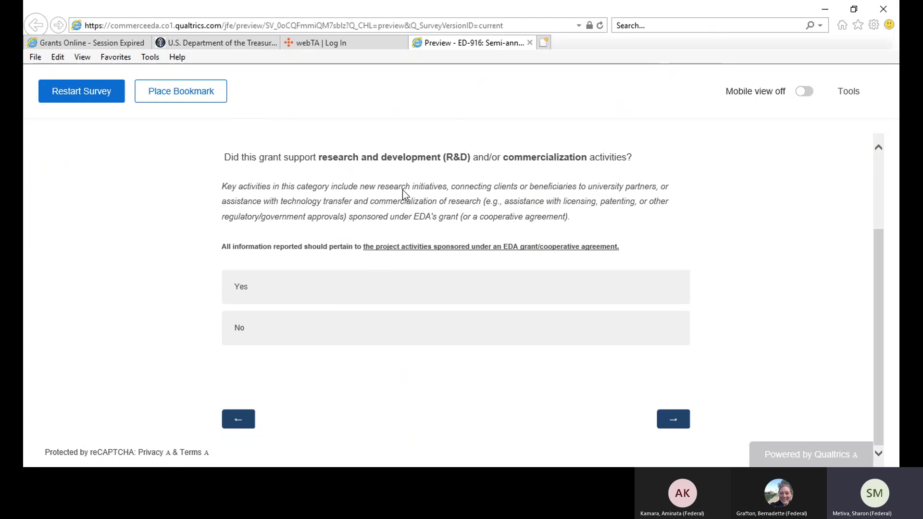
{"action": "left_click", "coordinate": [239, 419]}
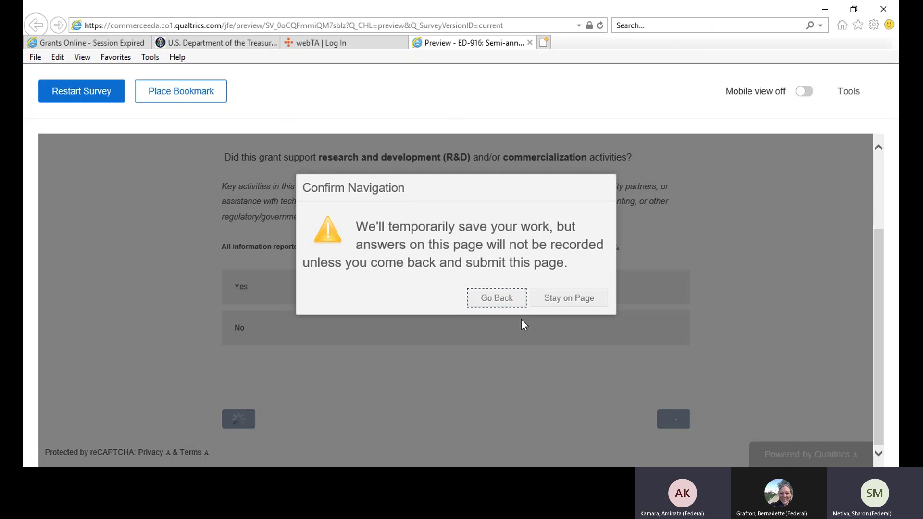
{"action": "left_click", "coordinate": [504, 300]}
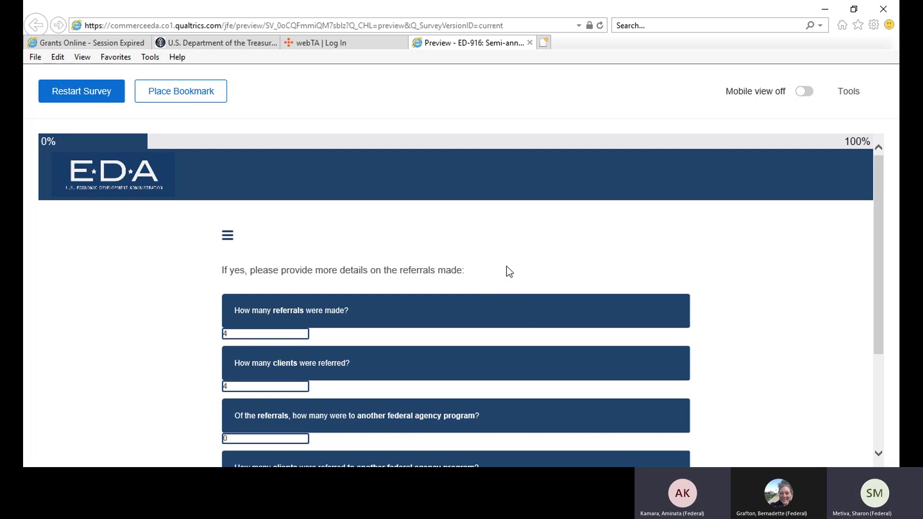
{"action": "scroll", "coordinate": [330, 325], "scroll_direction": "down", "scroll_amount": 3}
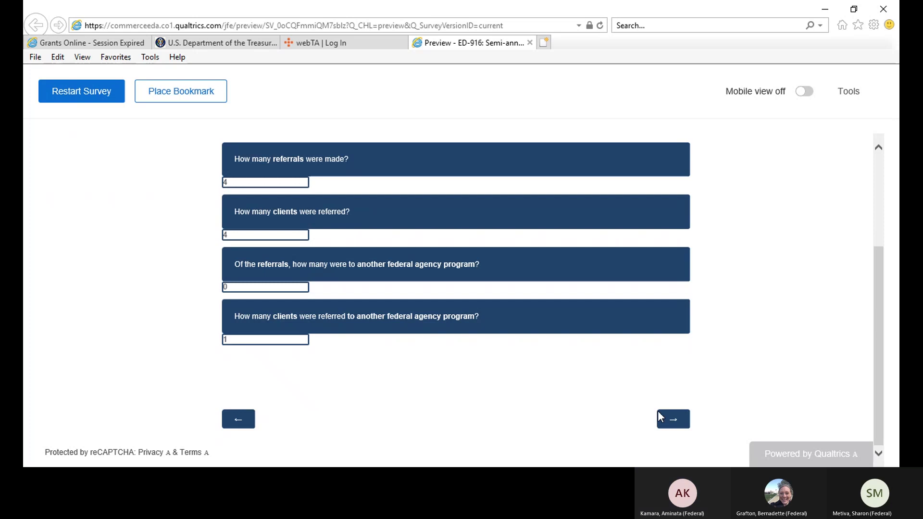
{"action": "left_click", "coordinate": [672, 422]}
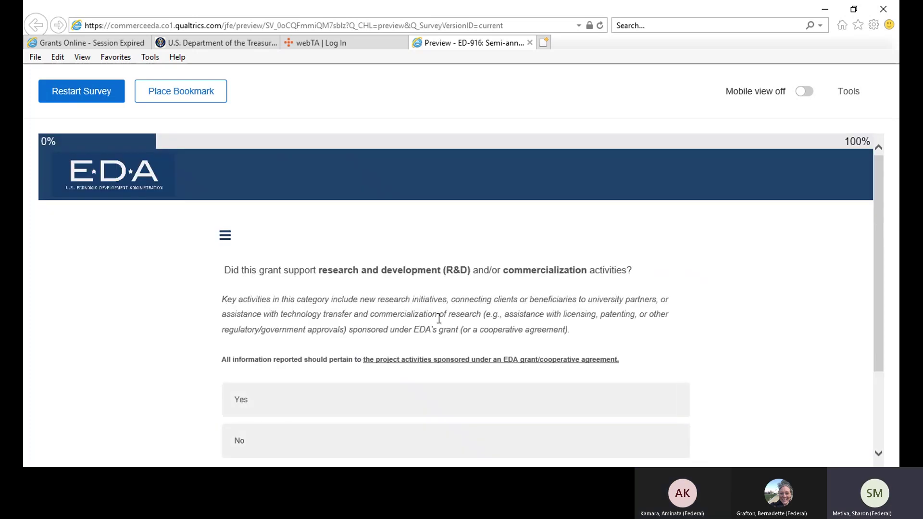
- Answer No to the grant supporting R&D or commercialization activities and continue to the financing question
{"action": "scroll", "coordinate": [401, 356], "scroll_direction": "down", "scroll_amount": 1}
{"action": "scroll", "coordinate": [402, 356], "scroll_direction": "down", "scroll_amount": 1}
{"action": "left_click", "coordinate": [336, 334]}
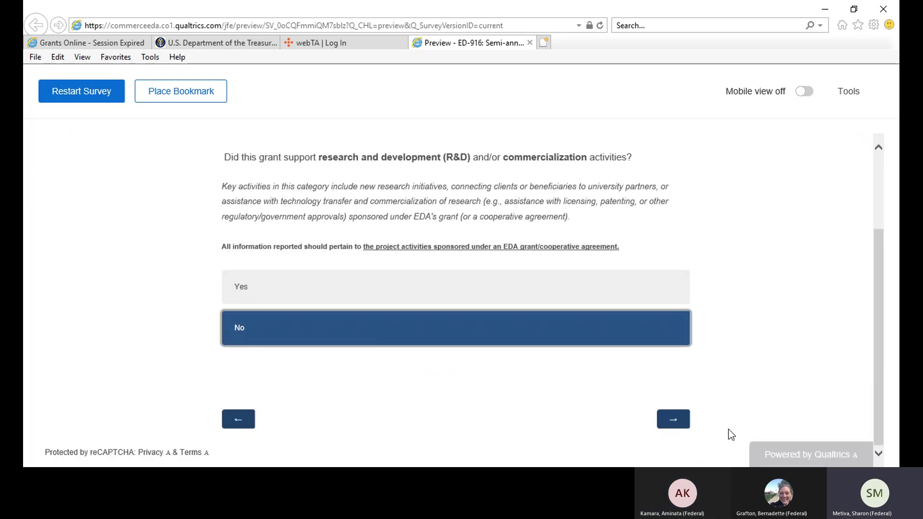
{"action": "left_click", "coordinate": [673, 419]}
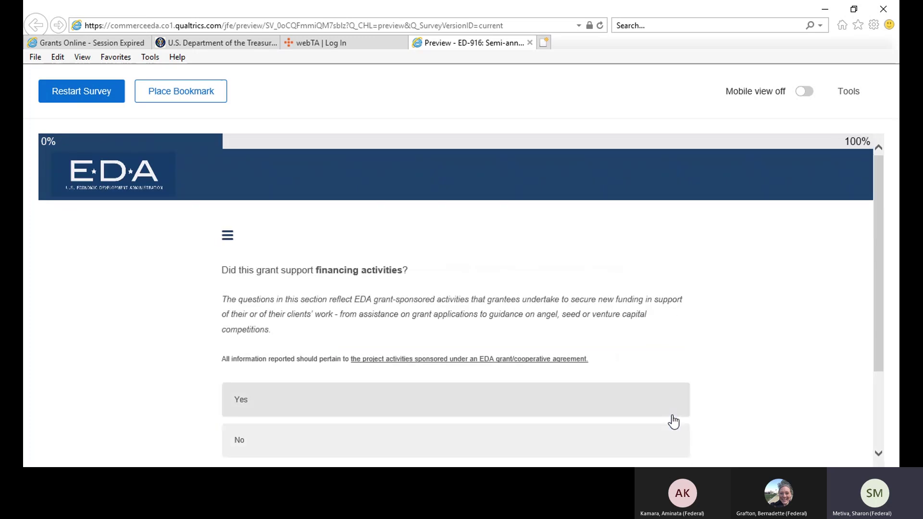
- Answer No to the grant supporting financing activities and continue to the mentoring question
{"action": "scroll", "coordinate": [435, 365], "scroll_direction": "down", "scroll_amount": 3}
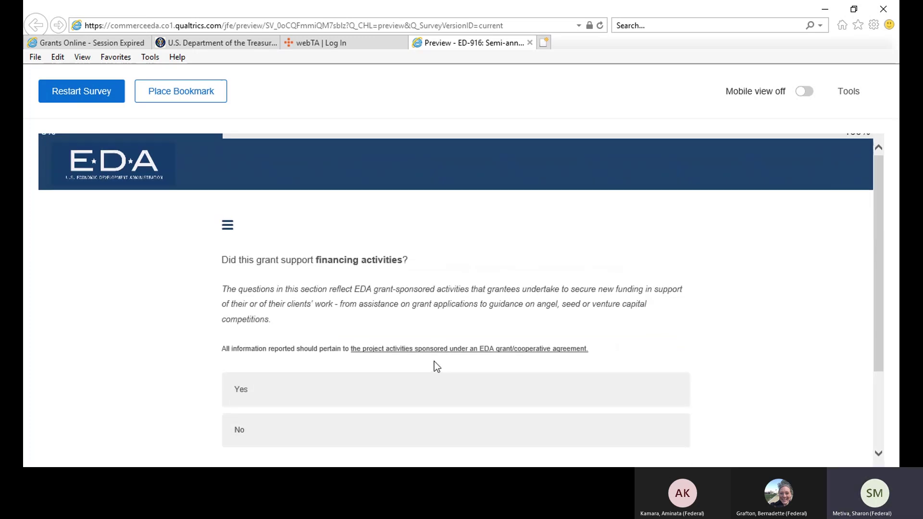
{"action": "left_click", "coordinate": [295, 345]}
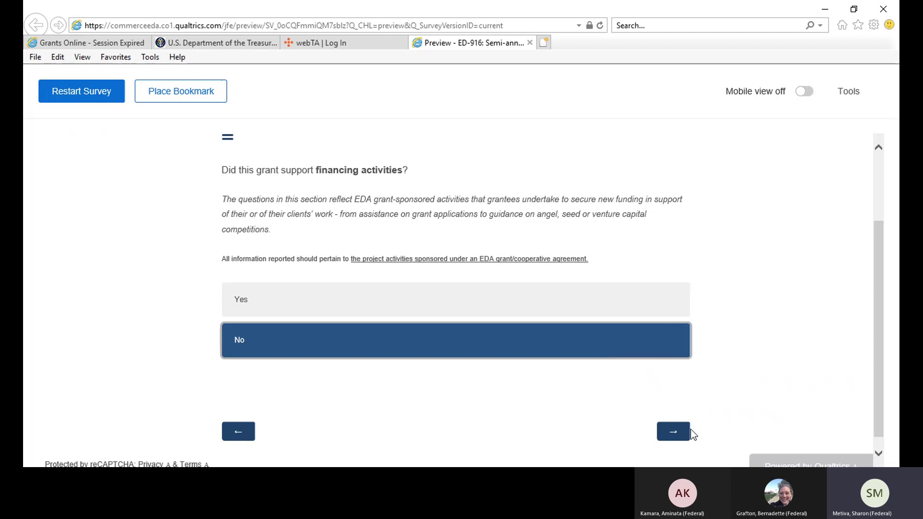
{"action": "left_click", "coordinate": [664, 430]}
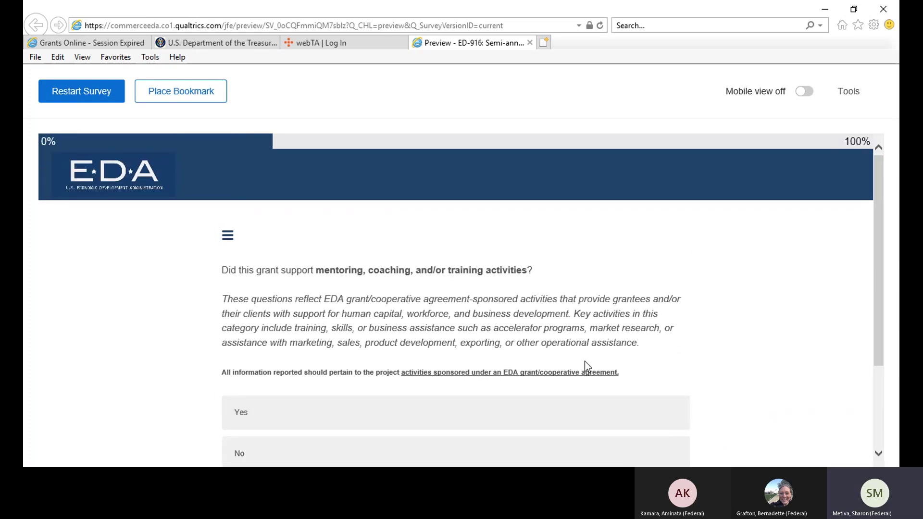
- Answer Yes to the grant supporting mentoring, coaching or training activities and continue to that section's instructions
{"action": "scroll", "coordinate": [370, 373], "scroll_direction": "down", "scroll_amount": 3}
{"action": "left_click", "coordinate": [292, 287]}
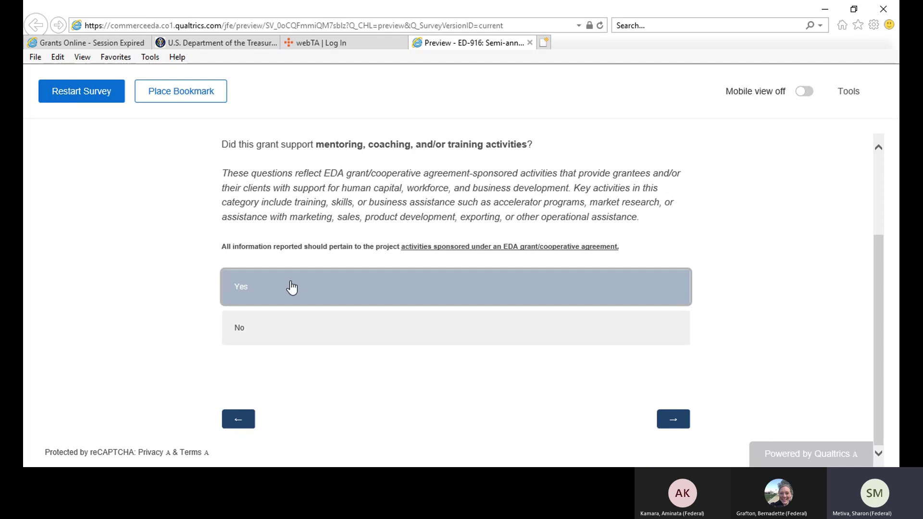
{"action": "left_click", "coordinate": [662, 420]}
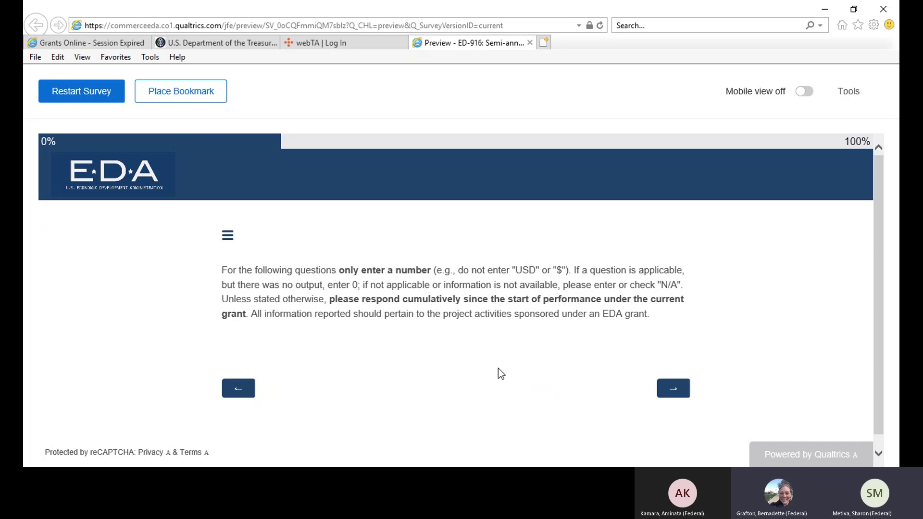
{"action": "scroll", "coordinate": [498, 373], "scroll_direction": "down", "scroll_amount": 1}
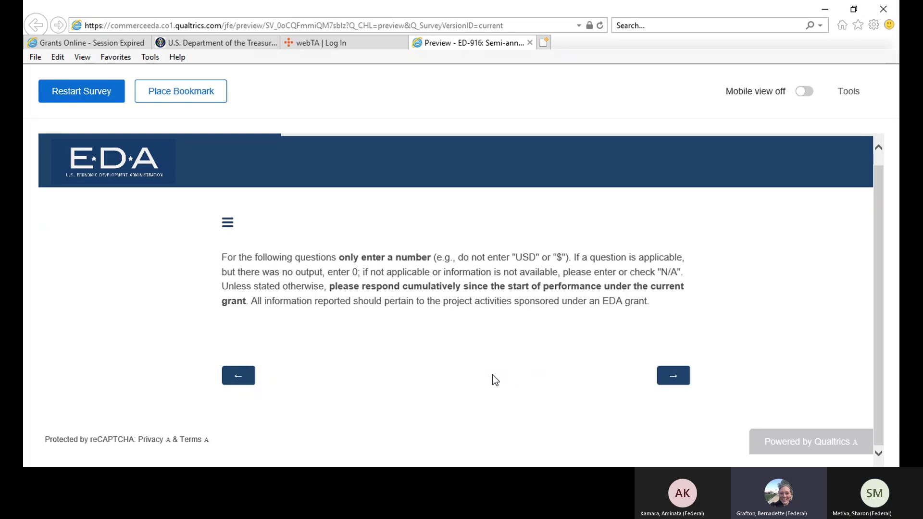
- Check section progress in the list of output categories, close it, and continue to the question on training sessions held
{"action": "left_click", "coordinate": [227, 223]}
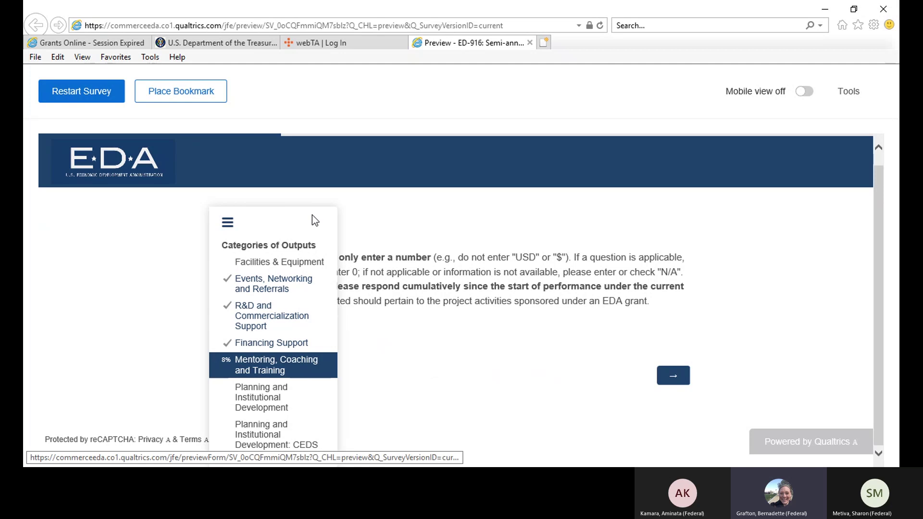
{"action": "left_click", "coordinate": [229, 223]}
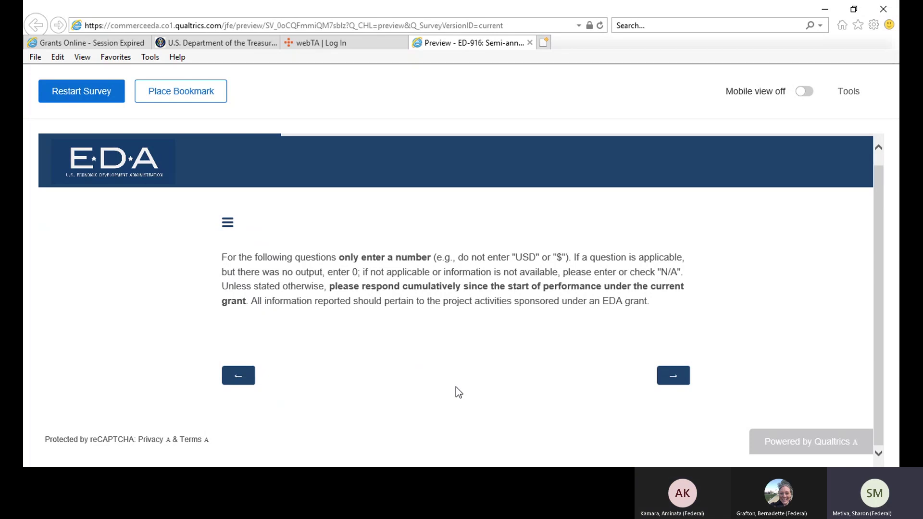
{"action": "left_click", "coordinate": [674, 377]}
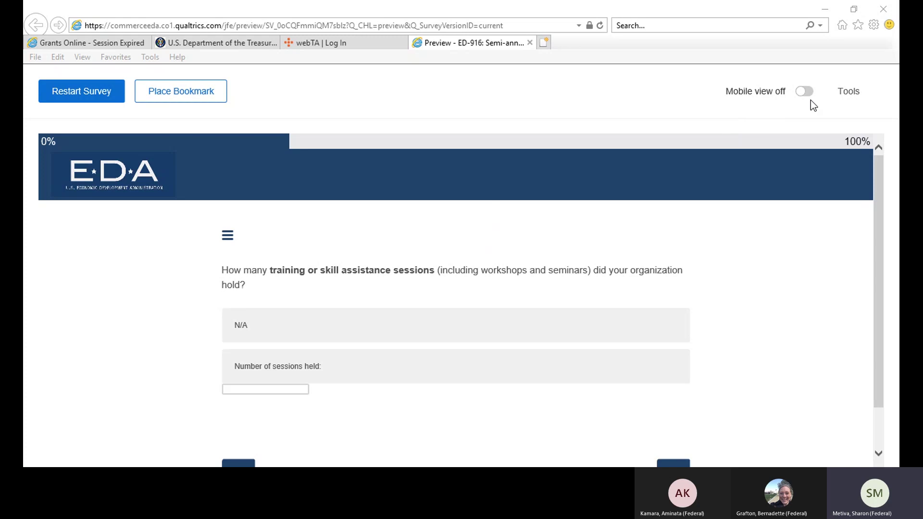
- Report 6 training or skill assistance sessions held and continue to the question on their focus
{"action": "left_click", "coordinate": [726, 56]}
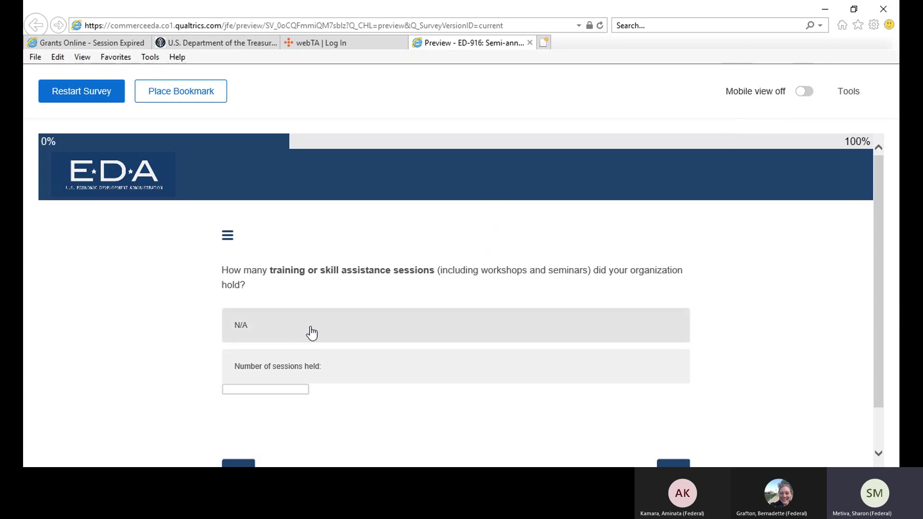
{"action": "left_click", "coordinate": [384, 371]}
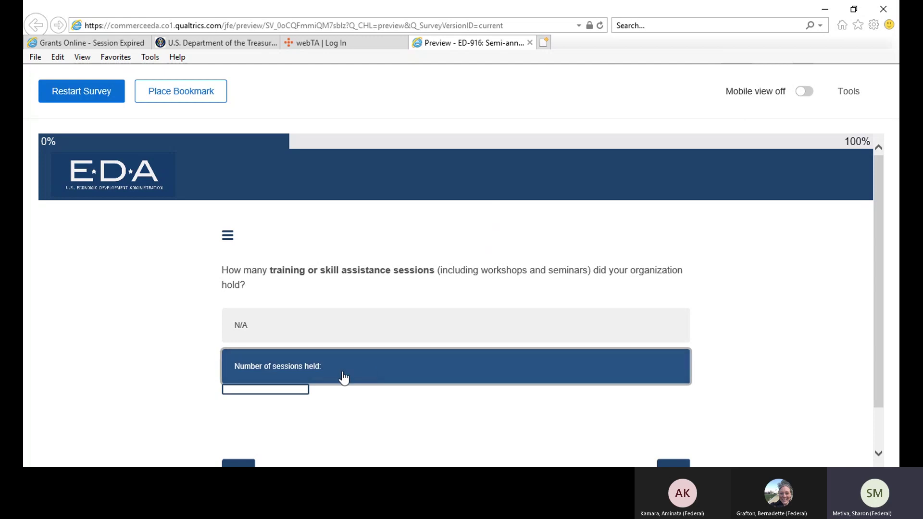
{"action": "left_click", "coordinate": [255, 388]}
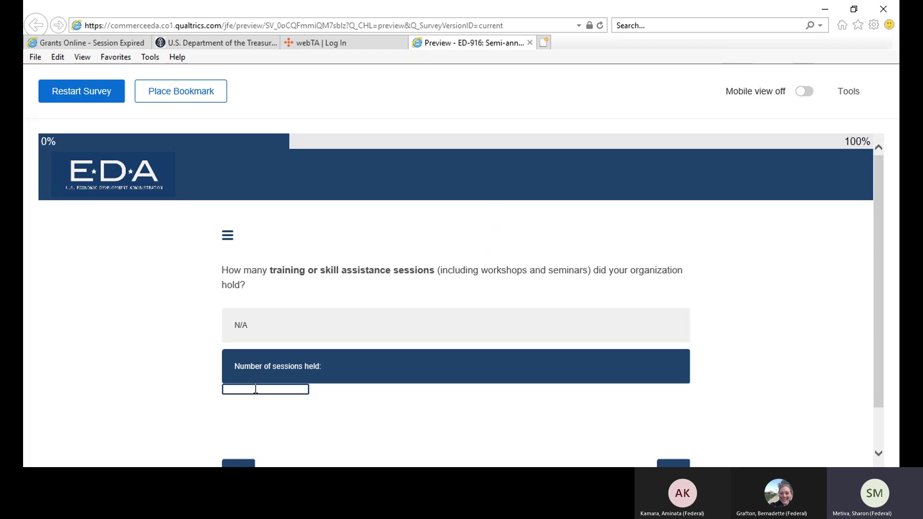
{"action": "type", "text": "12"}
{"action": "key", "text": "BackSpace"}
{"action": "key", "text": "BackSpace"}
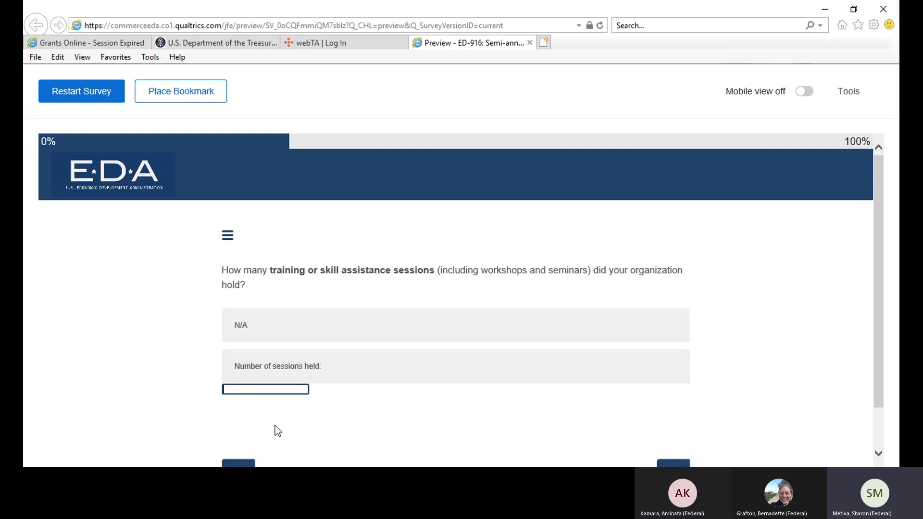
{"action": "type", "text": "6"}
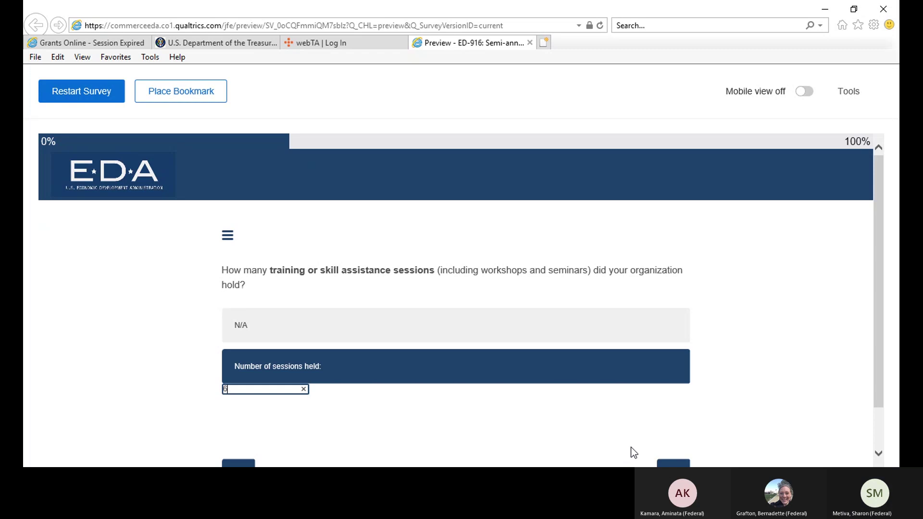
{"action": "scroll", "coordinate": [632, 433], "scroll_direction": "down", "scroll_amount": 1}
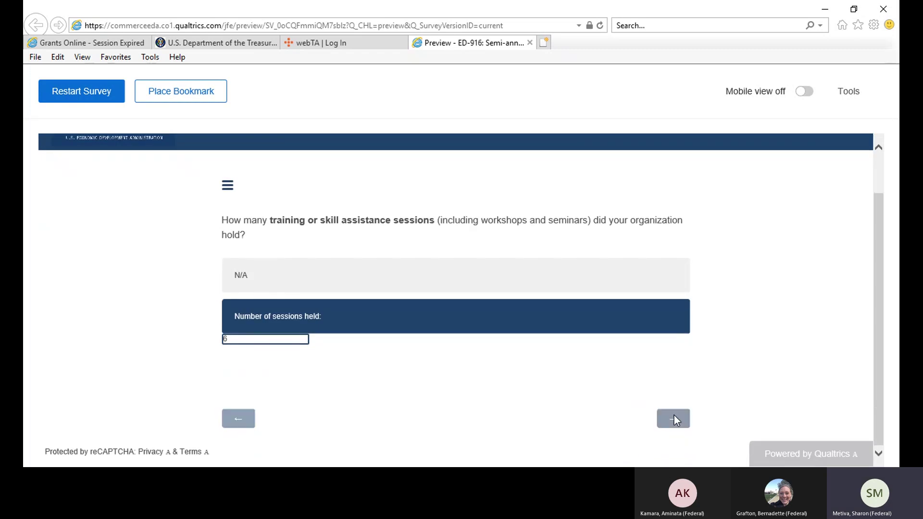
{"action": "left_click", "coordinate": [674, 418]}
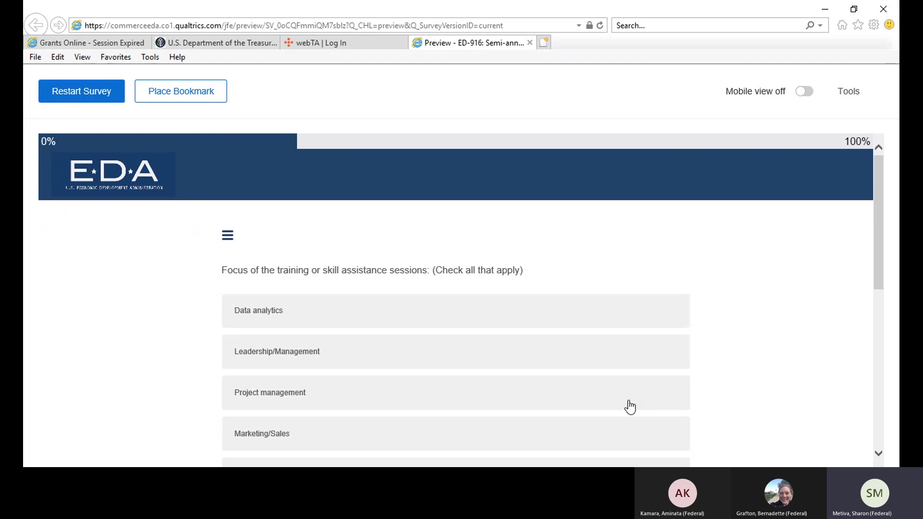
- Select Business development and Finance as focuses of the training or skill assistance sessions
{"action": "scroll", "coordinate": [625, 406], "scroll_direction": "down", "scroll_amount": 3}
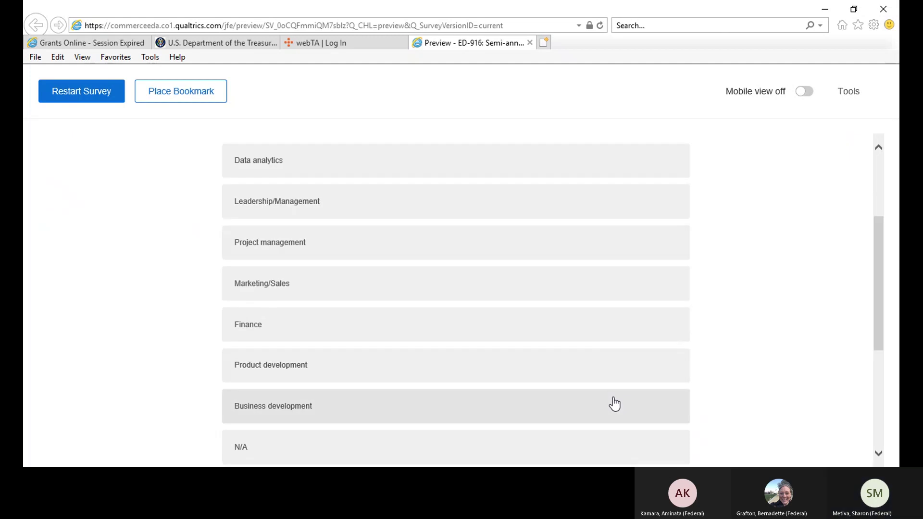
{"action": "scroll", "coordinate": [615, 404], "scroll_direction": "down", "scroll_amount": 3}
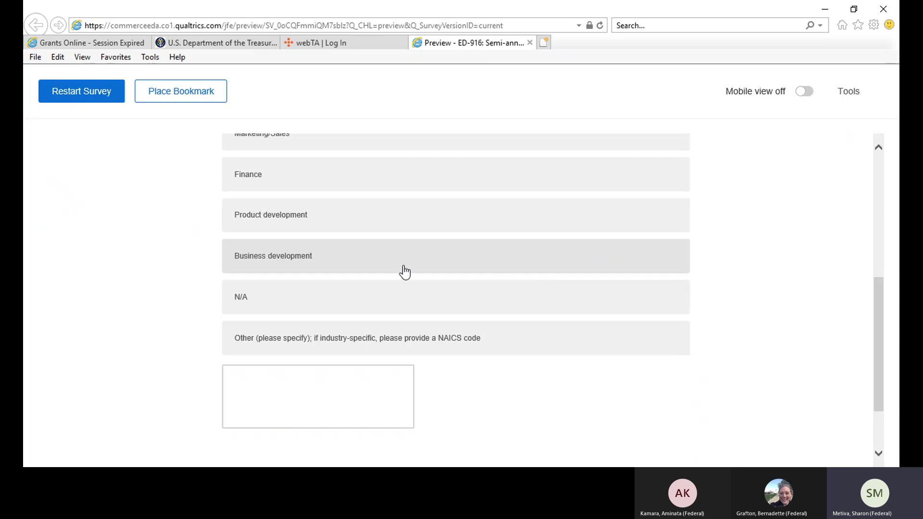
{"action": "scroll", "coordinate": [543, 317], "scroll_direction": "up", "scroll_amount": 4}
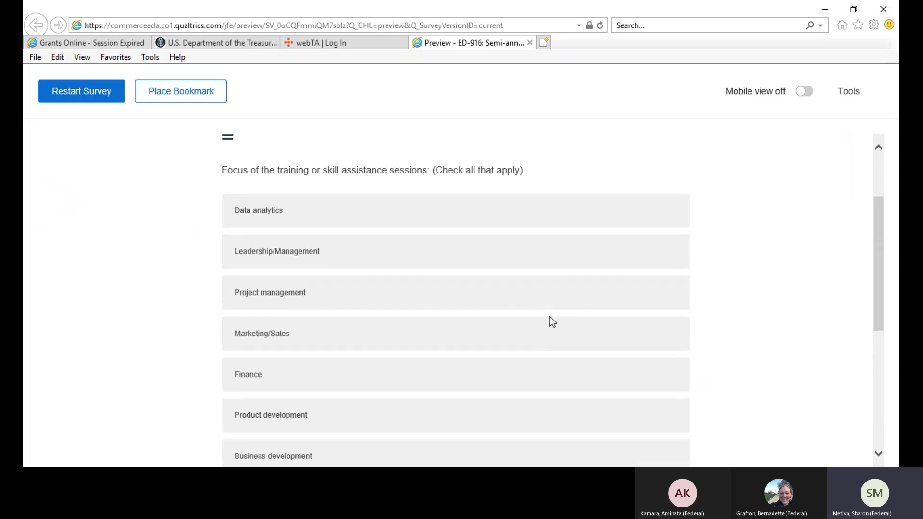
{"action": "scroll", "coordinate": [551, 321], "scroll_direction": "down", "scroll_amount": 5}
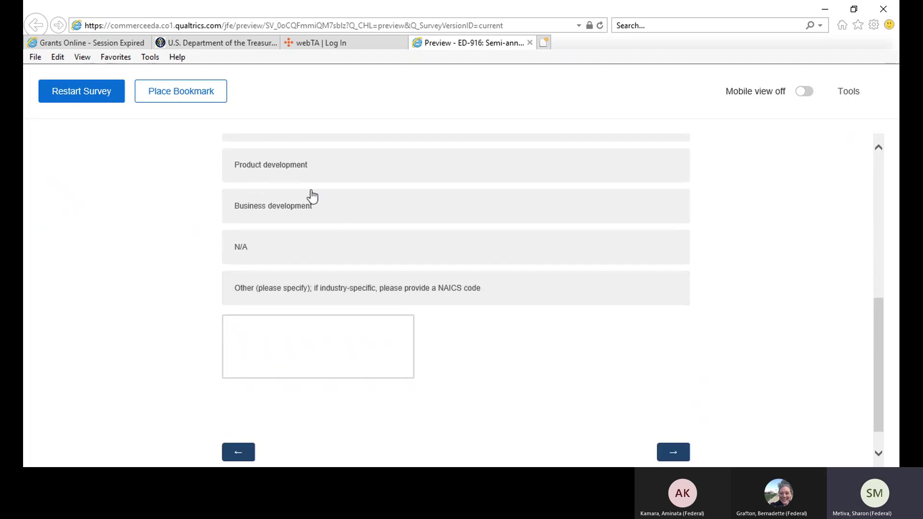
{"action": "left_click", "coordinate": [325, 214]}
{"action": "left_click", "coordinate": [251, 335]}
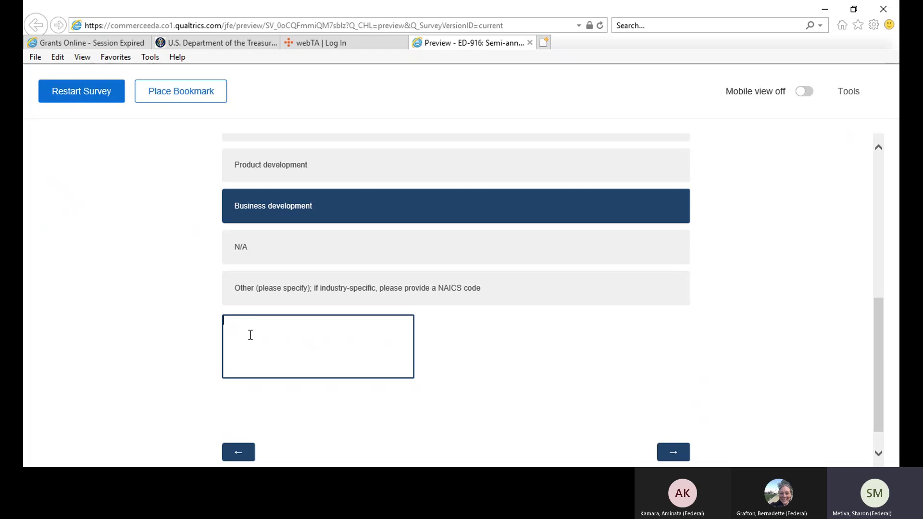
{"action": "scroll", "coordinate": [250, 335], "scroll_direction": "up", "scroll_amount": 4}
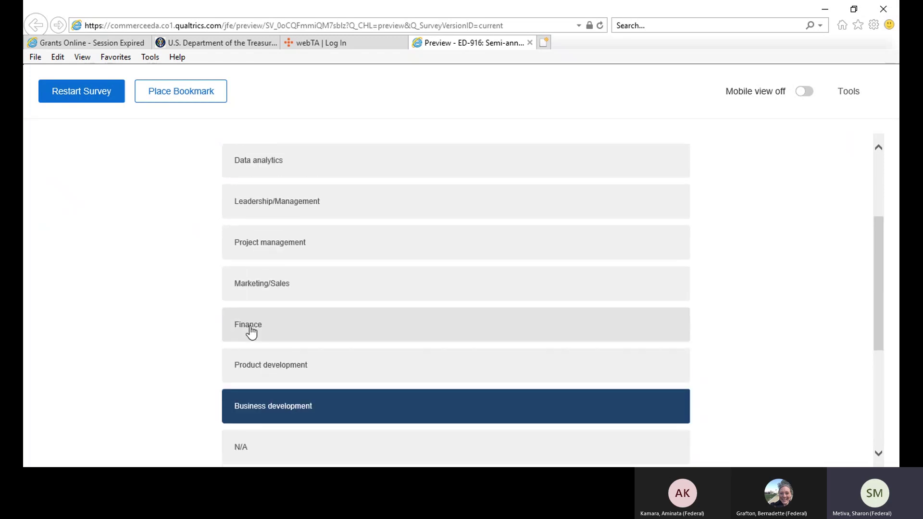
{"action": "scroll", "coordinate": [332, 325], "scroll_direction": "up", "scroll_amount": 2}
{"action": "scroll", "coordinate": [332, 325], "scroll_direction": "down", "scroll_amount": 2}
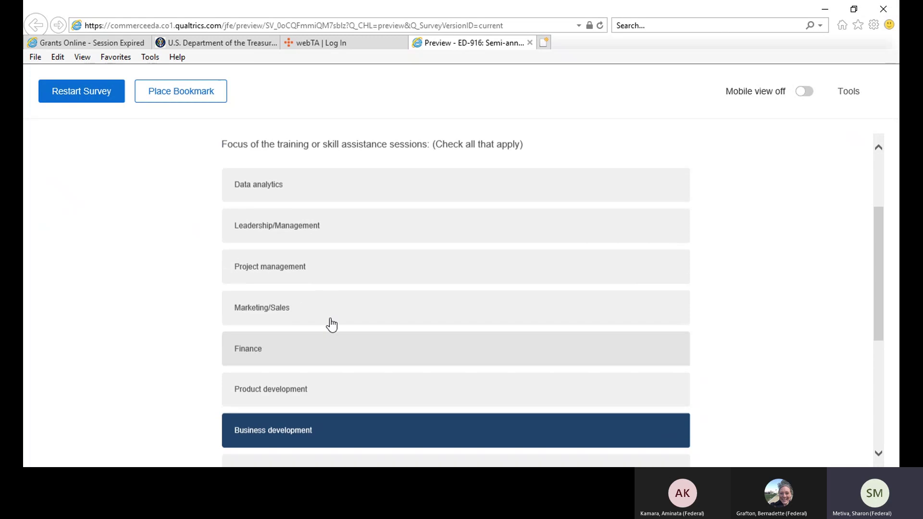
{"action": "left_click", "coordinate": [332, 325]}
{"action": "scroll", "coordinate": [478, 365], "scroll_direction": "down", "scroll_amount": 4}
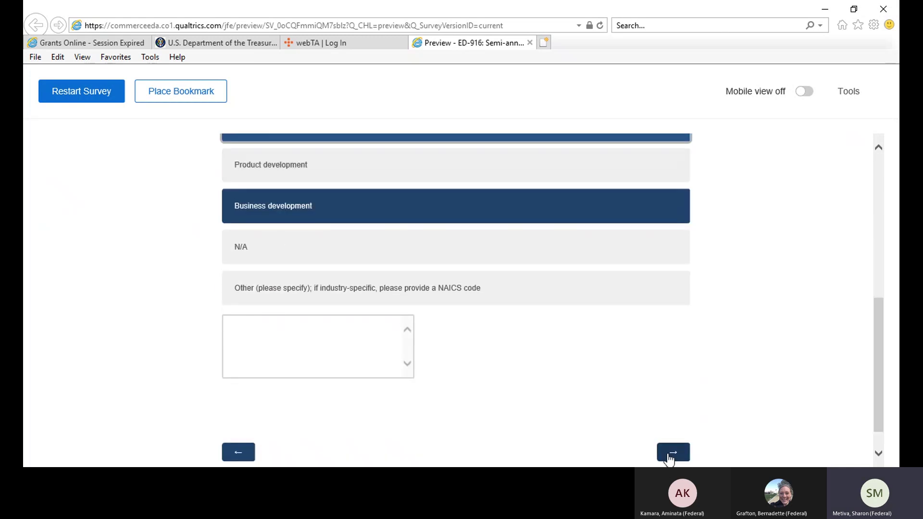
- Specify "workforce development" as another focus of the training sessions and continue to the question on private sector stakeholders
{"action": "scroll", "coordinate": [625, 426], "scroll_direction": "up", "scroll_amount": 4}
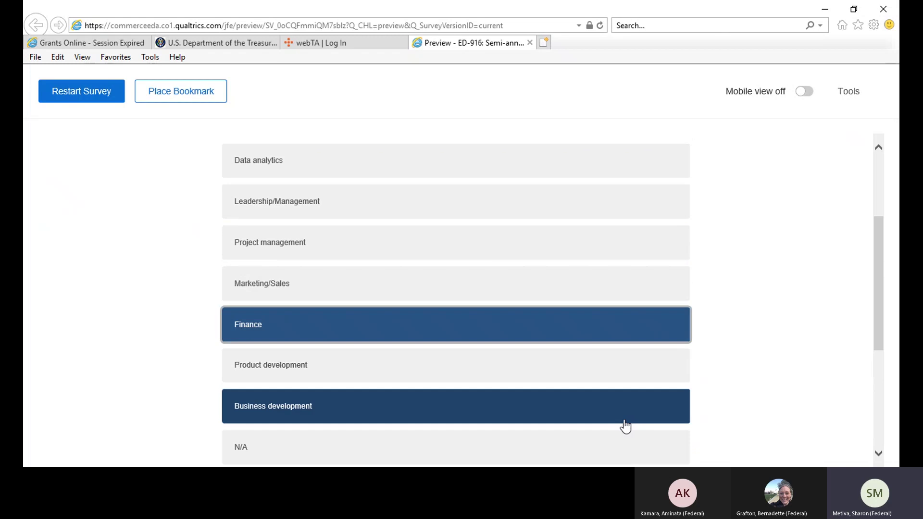
{"action": "scroll", "coordinate": [625, 425], "scroll_direction": "up", "scroll_amount": 2}
{"action": "scroll", "coordinate": [625, 426], "scroll_direction": "down", "scroll_amount": 5}
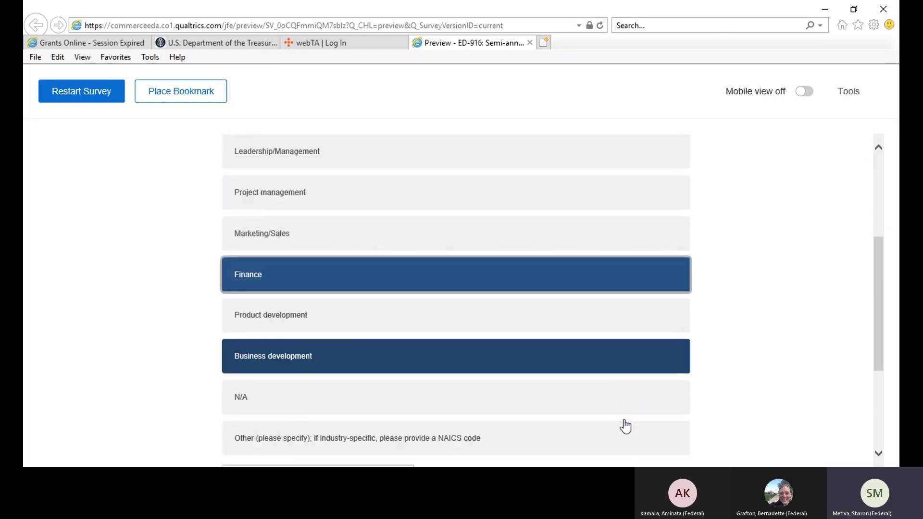
{"action": "scroll", "coordinate": [626, 424], "scroll_direction": "up", "scroll_amount": 4}
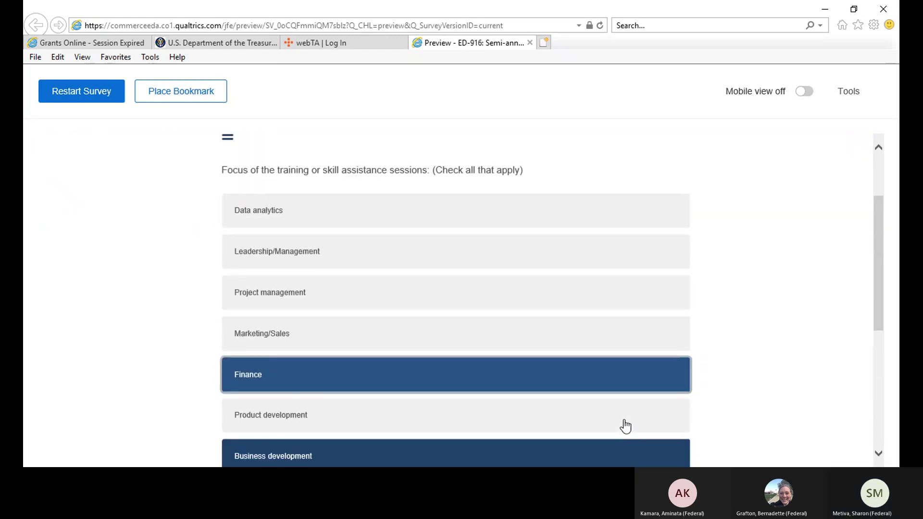
{"action": "scroll", "coordinate": [625, 425], "scroll_direction": "down", "scroll_amount": 4}
{"action": "left_click", "coordinate": [330, 402]}
{"action": "type", "text": "w"}
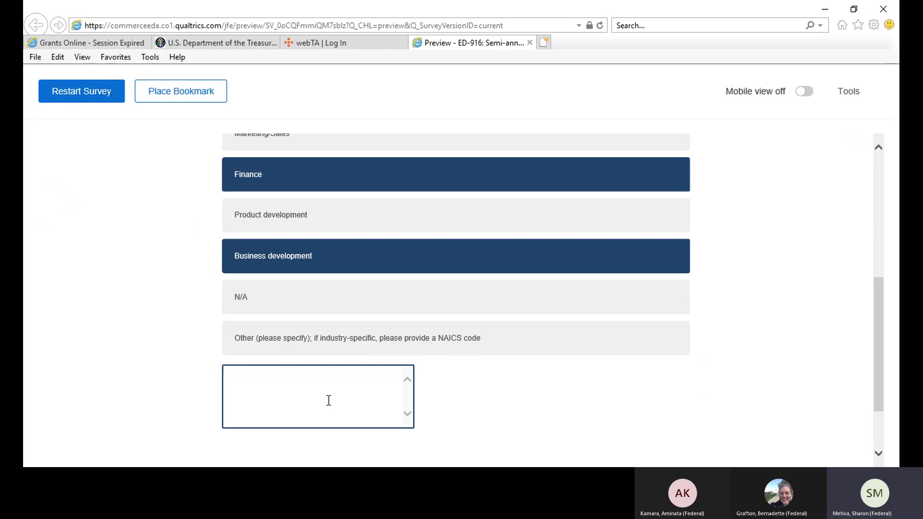
{"action": "type", "text": "orkfor"}
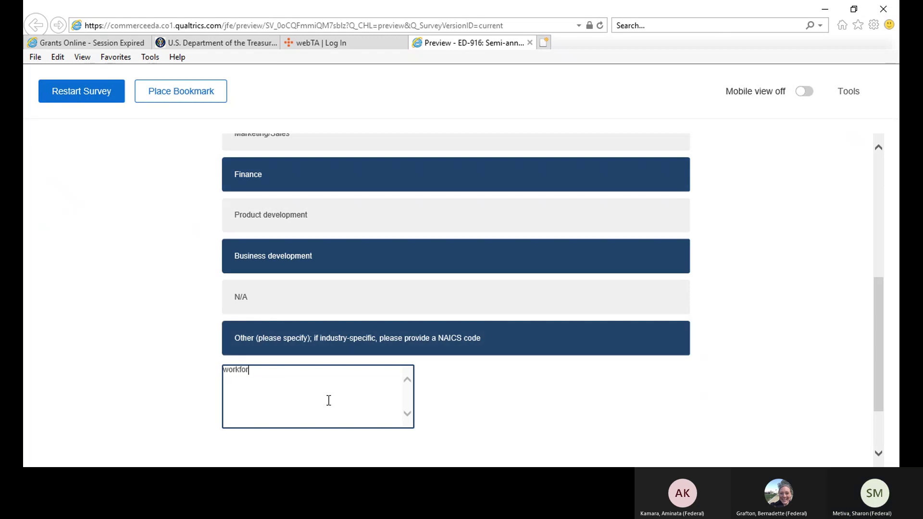
{"action": "type", "text": "ce devel"}
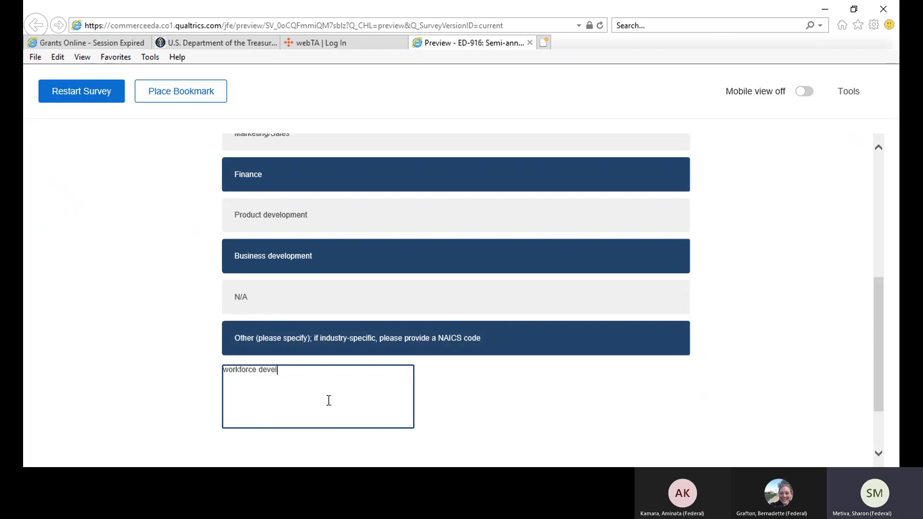
{"action": "type", "text": "opment"}
{"action": "scroll", "coordinate": [452, 391], "scroll_direction": "down", "scroll_amount": 2}
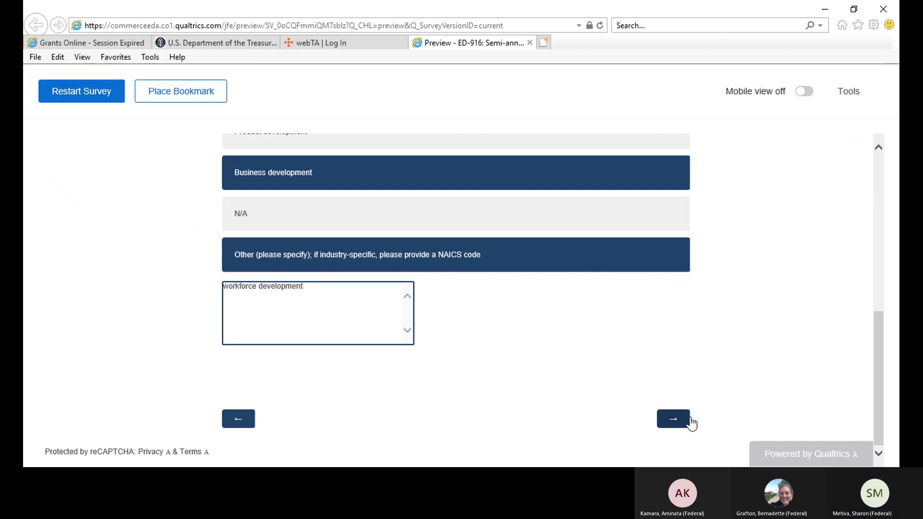
{"action": "left_click", "coordinate": [672, 418]}
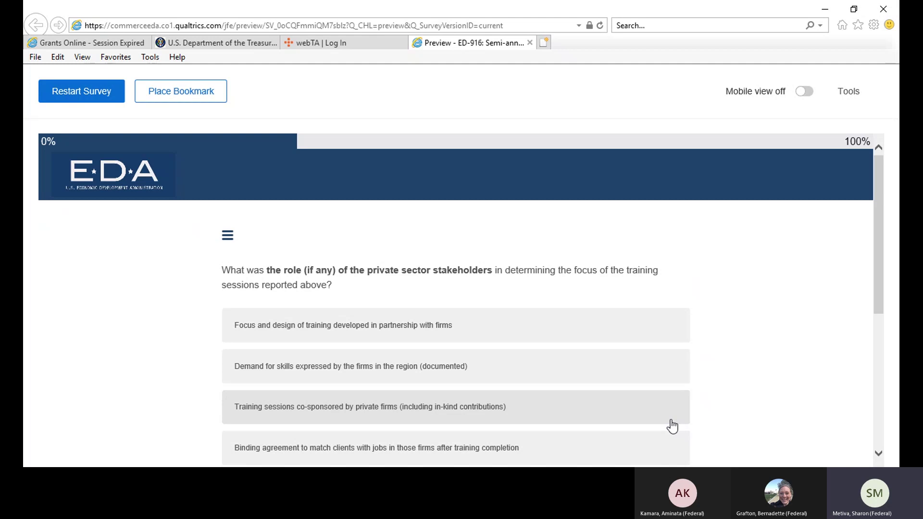
- Answer N/A for the private sector stakeholders' role in determining the training focus and continue to the client participation question
{"action": "scroll", "coordinate": [666, 412], "scroll_direction": "down", "scroll_amount": 1}
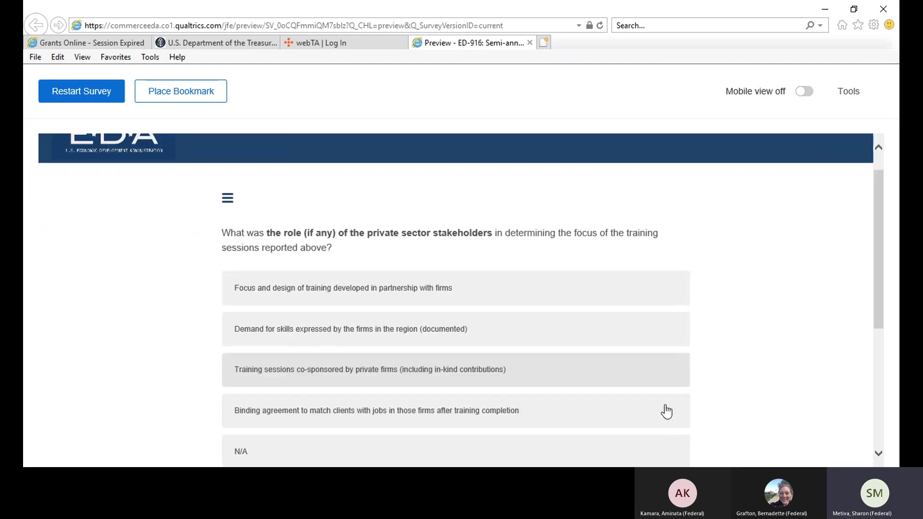
{"action": "scroll", "coordinate": [667, 412], "scroll_direction": "down", "scroll_amount": 1}
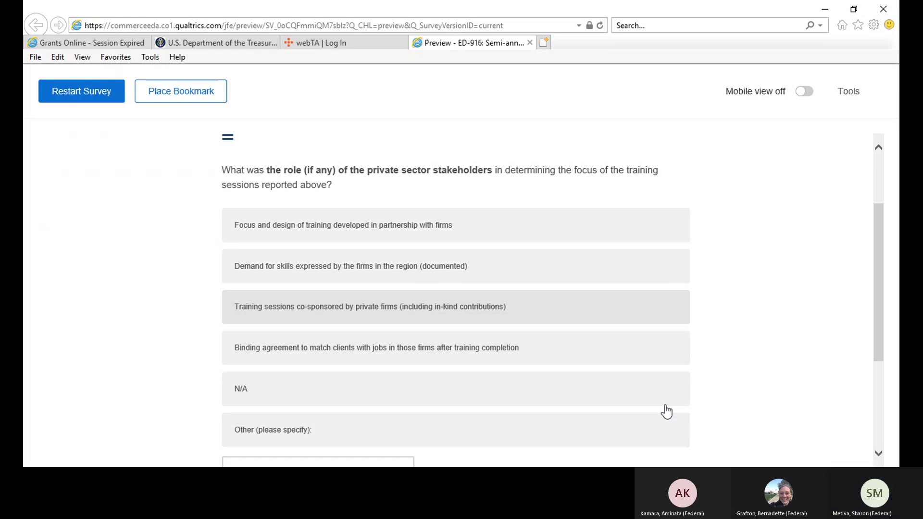
{"action": "scroll", "coordinate": [667, 409], "scroll_direction": "down", "scroll_amount": 1}
{"action": "scroll", "coordinate": [666, 407], "scroll_direction": "down", "scroll_amount": 2}
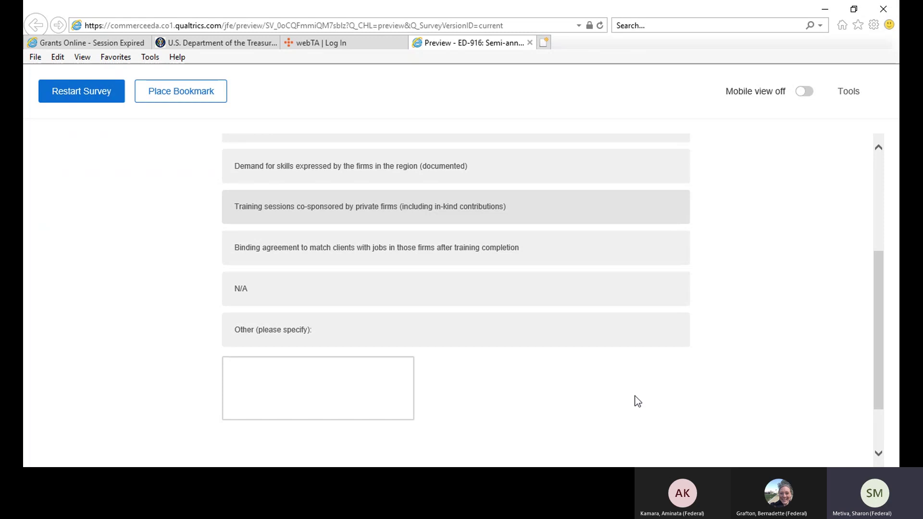
{"action": "scroll", "coordinate": [443, 336], "scroll_direction": "up", "scroll_amount": 4}
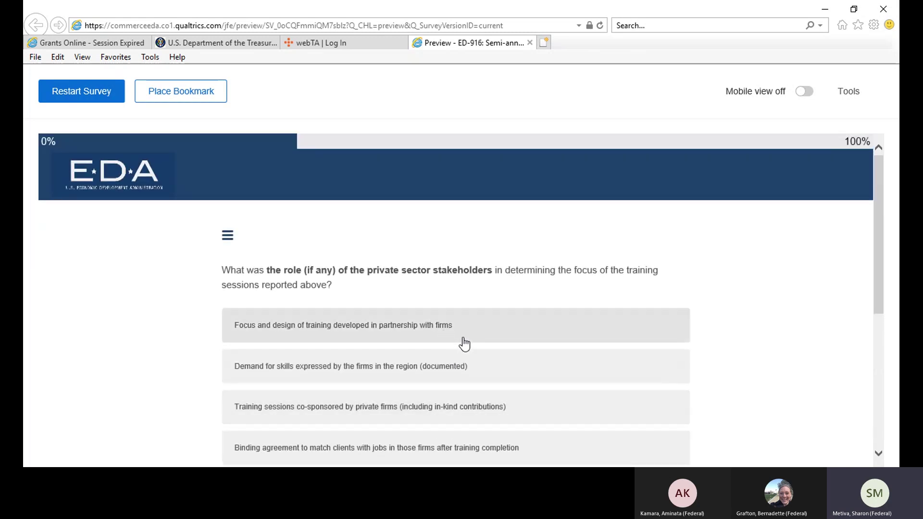
{"action": "scroll", "coordinate": [478, 346], "scroll_direction": "down", "scroll_amount": 3}
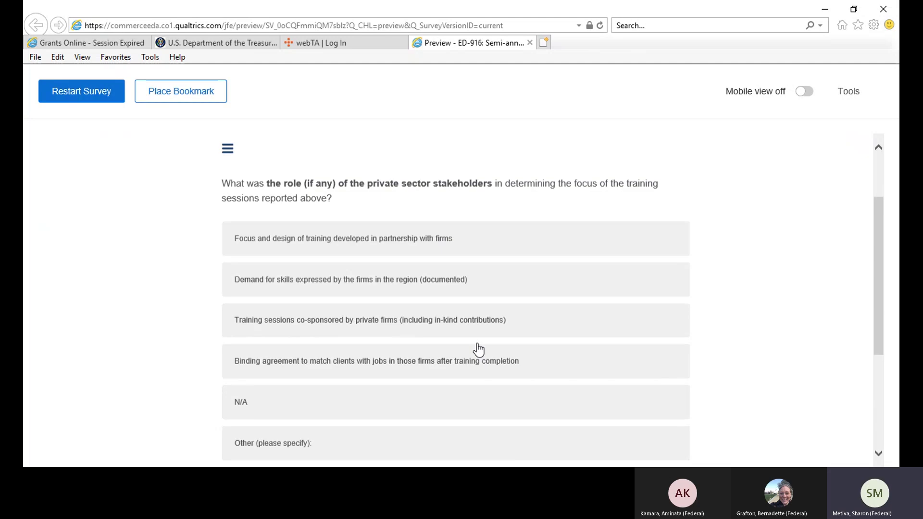
{"action": "left_click", "coordinate": [289, 350]}
{"action": "scroll", "coordinate": [528, 361], "scroll_direction": "down", "scroll_amount": 3}
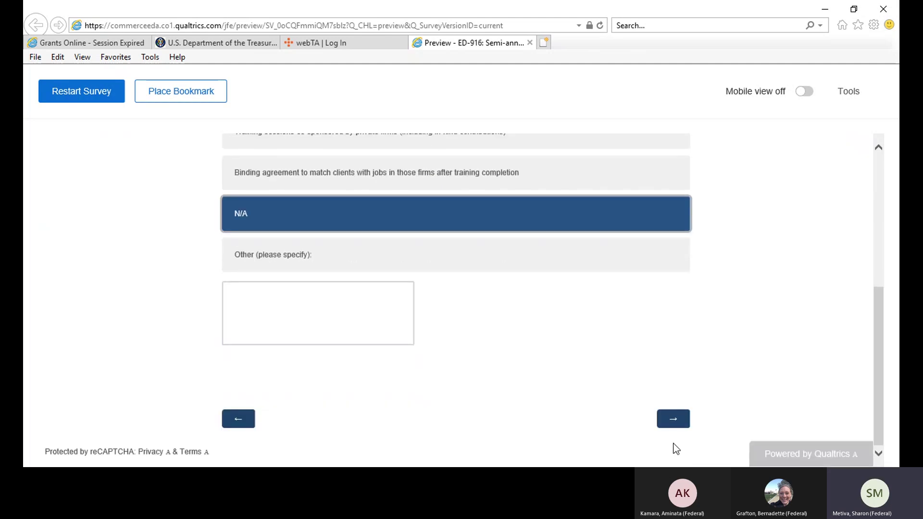
{"action": "left_click", "coordinate": [673, 420]}
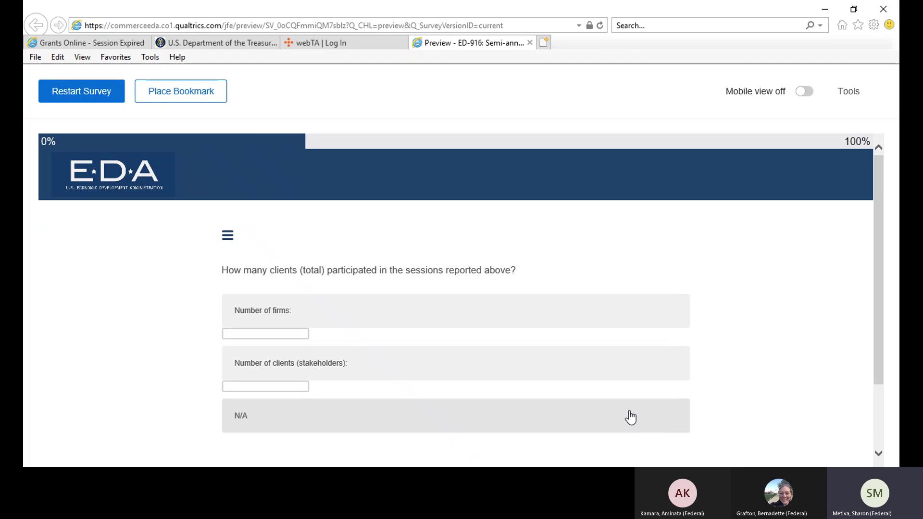
- Report 2 firms and 10 clients as session participants and continue to the bootcamps and accelerator programs question
{"action": "left_click", "coordinate": [242, 335]}
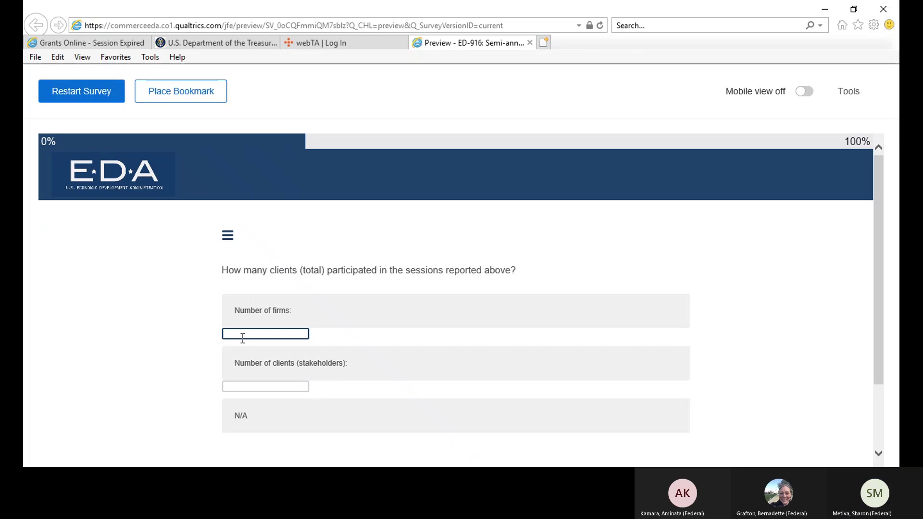
{"action": "type", "text": "2"}
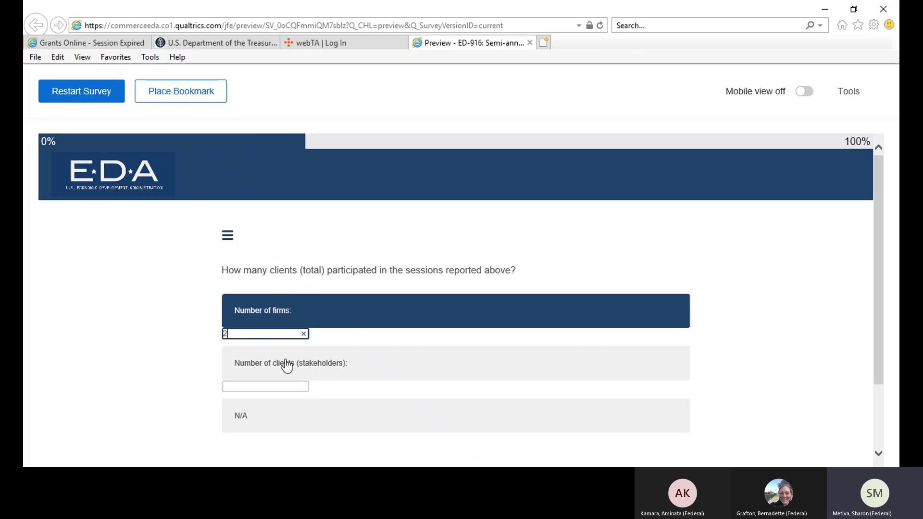
{"action": "left_click", "coordinate": [260, 383]}
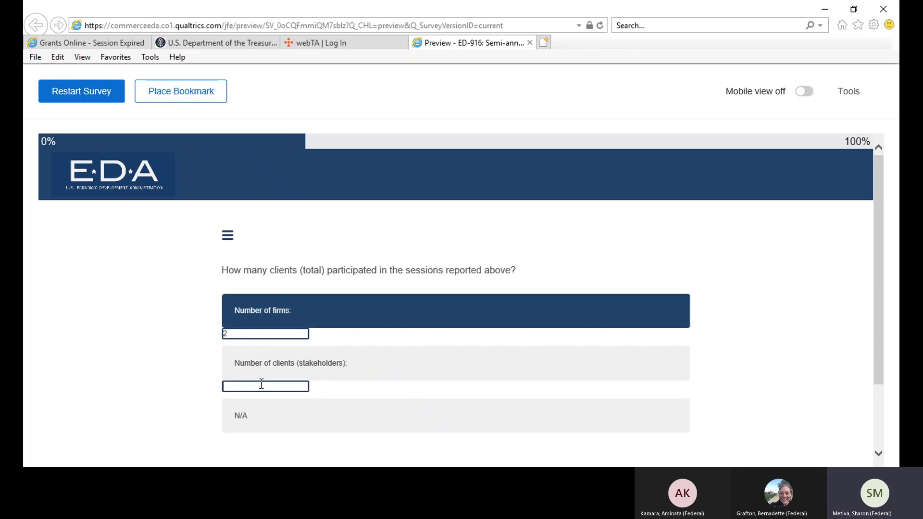
{"action": "type", "text": "10"}
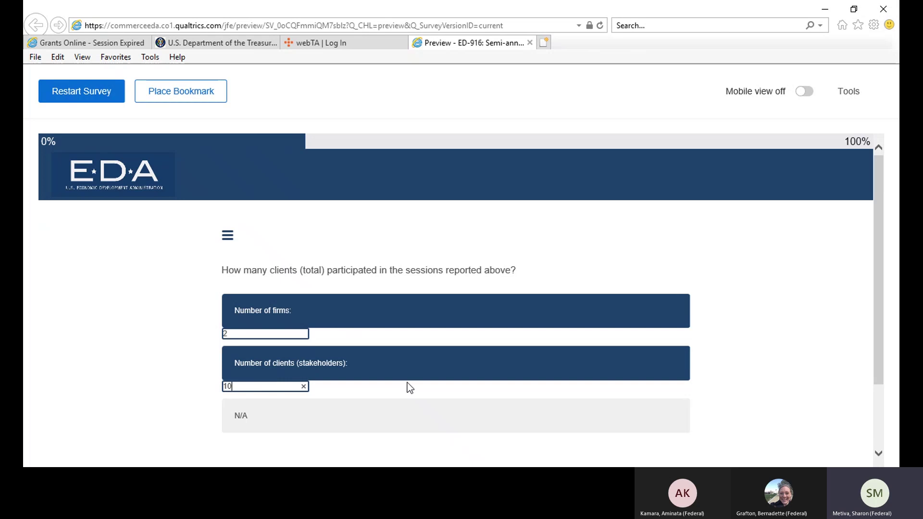
{"action": "scroll", "coordinate": [408, 385], "scroll_direction": "down", "scroll_amount": 2}
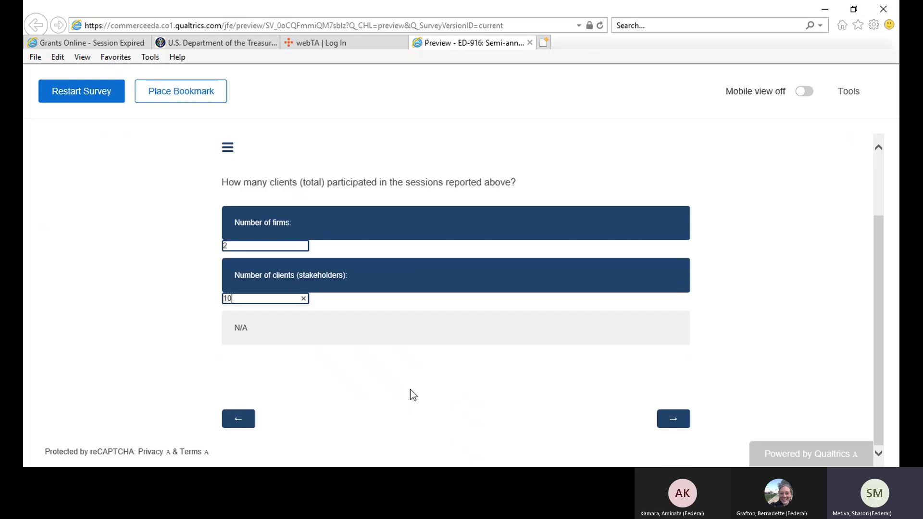
{"action": "left_click", "coordinate": [680, 421]}
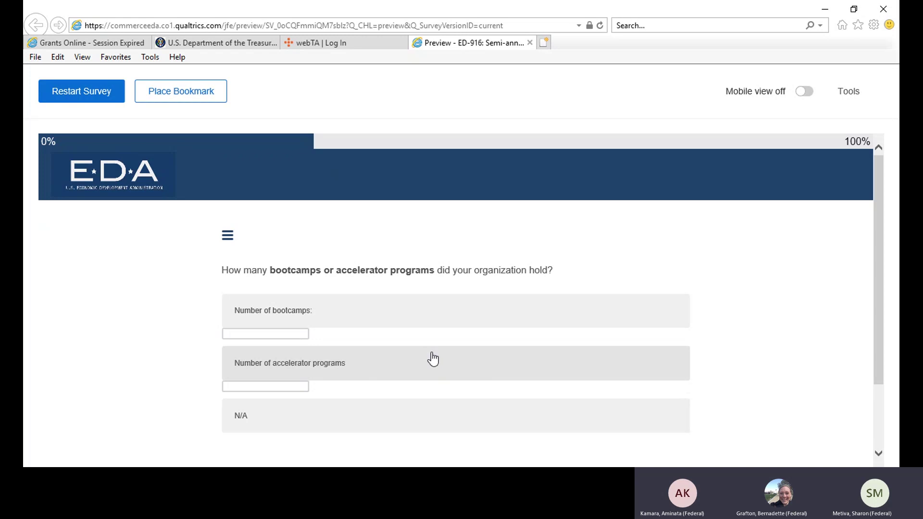
- Report 0 bootcamps and 0 accelerator programs held and continue to the question on participating beneficiaries
{"action": "left_click", "coordinate": [249, 333]}
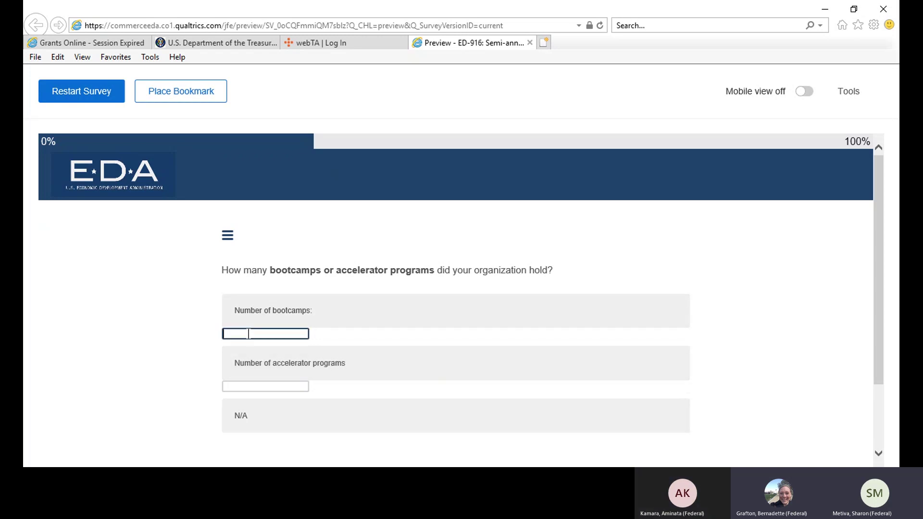
{"action": "type", "text": "0"}
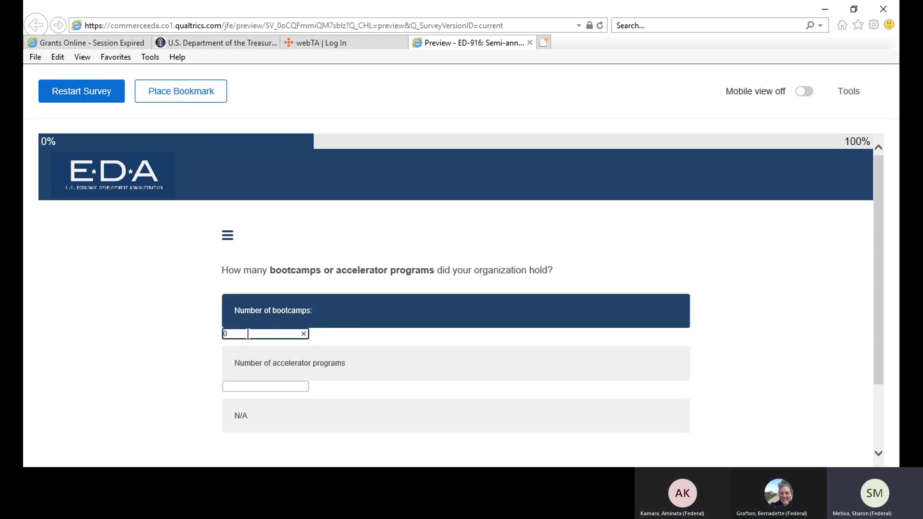
{"action": "left_click", "coordinate": [271, 385]}
{"action": "type", "text": "0"}
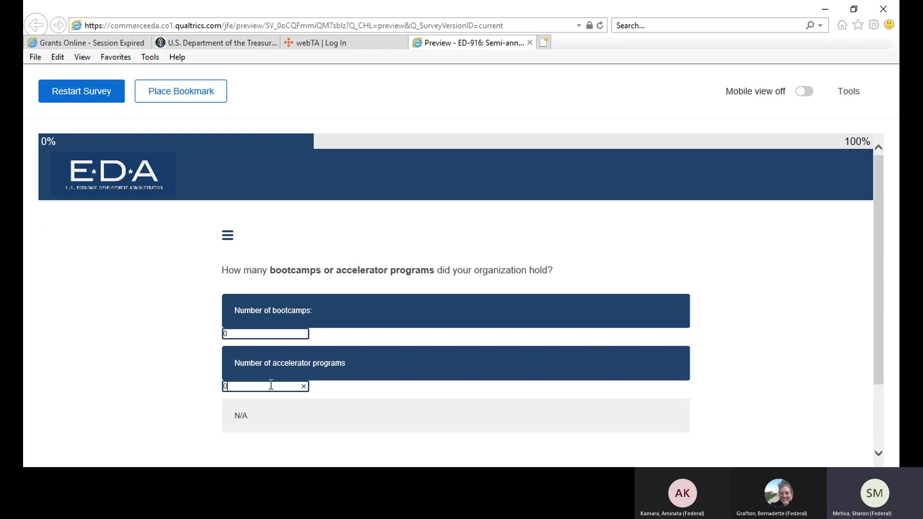
{"action": "scroll", "coordinate": [470, 420], "scroll_direction": "down", "scroll_amount": 2}
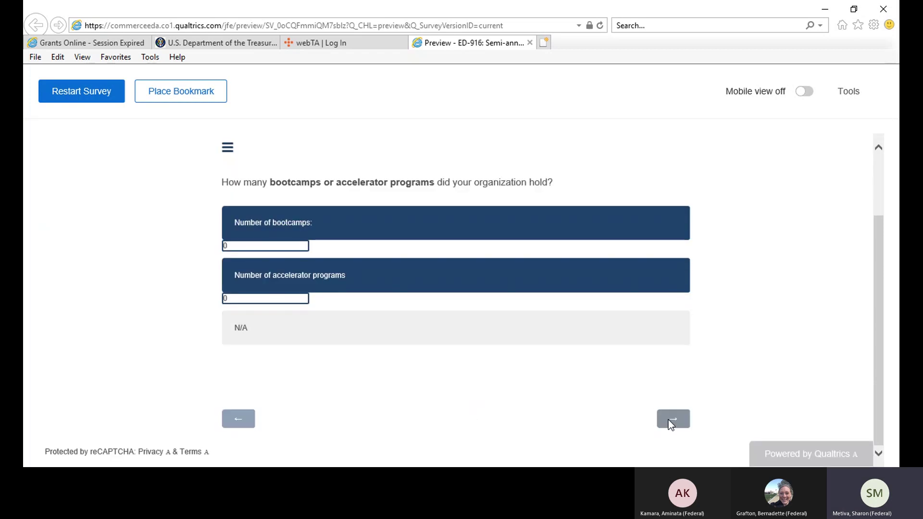
{"action": "left_click", "coordinate": [669, 420]}
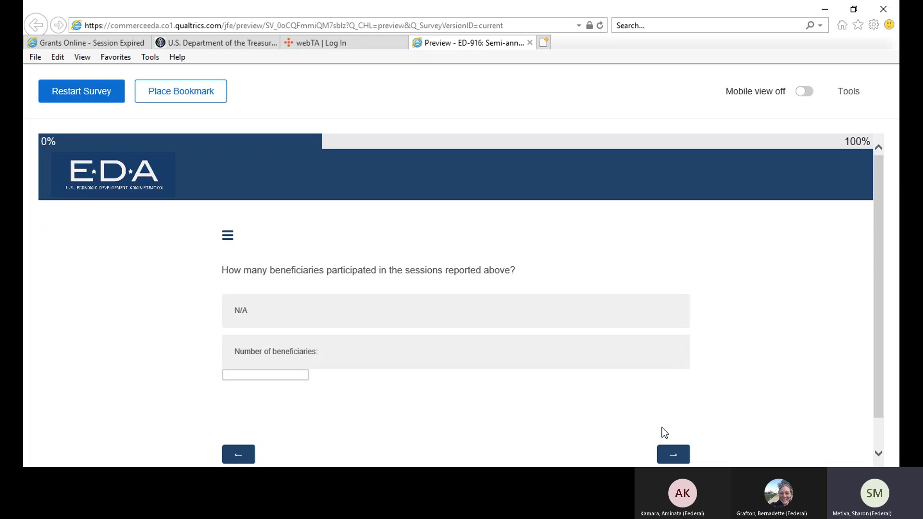
- Report 0 beneficiaries participating in the sessions and continue to the mentoring or coaching question
{"action": "left_click", "coordinate": [234, 379]}
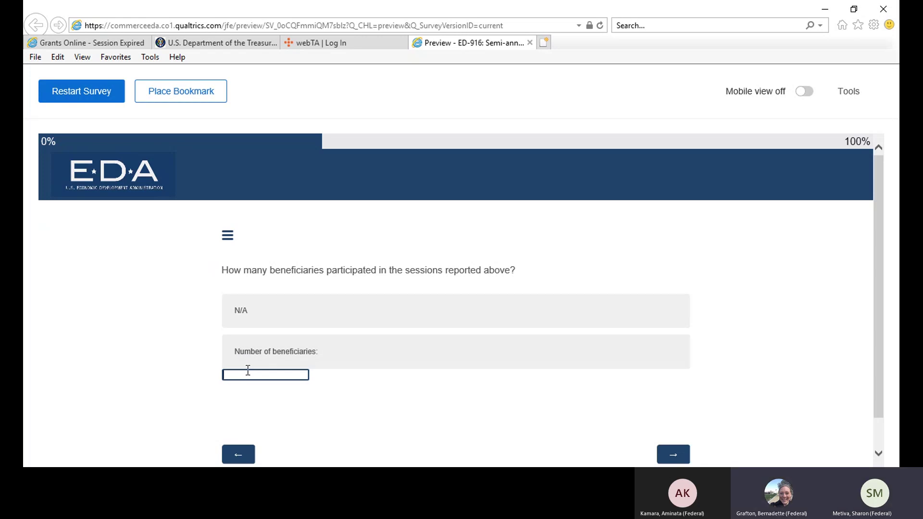
{"action": "type", "text": "0"}
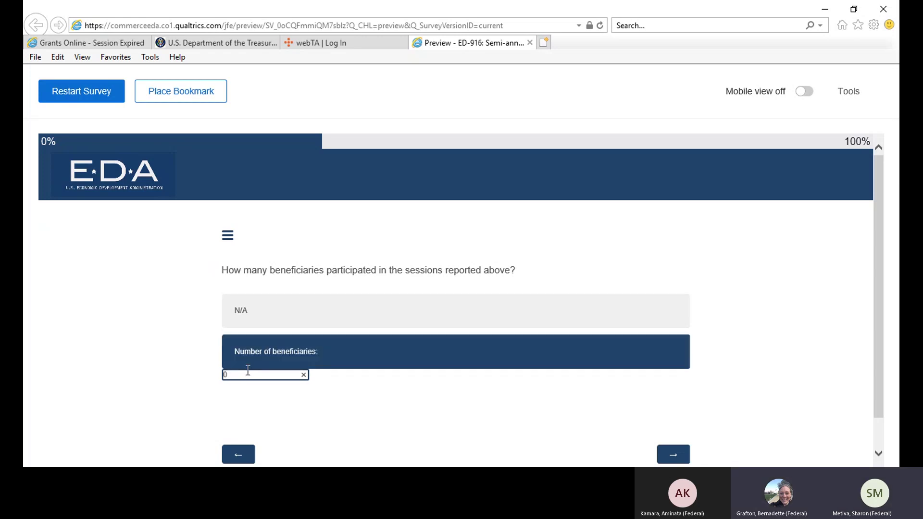
{"action": "left_click", "coordinate": [675, 456]}
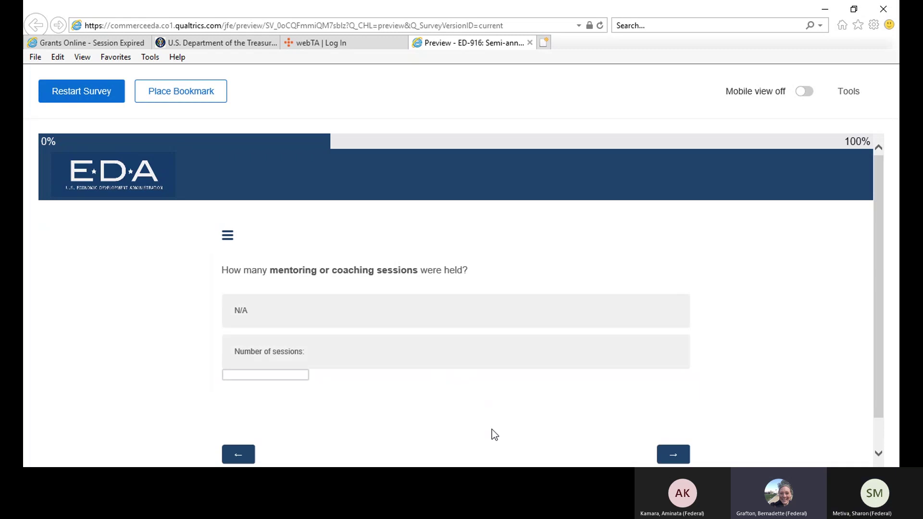
- Report 2 mentoring or coaching sessions held and continue to the question on business assistance types
{"action": "left_click", "coordinate": [260, 371]}
{"action": "type", "text": "2"}
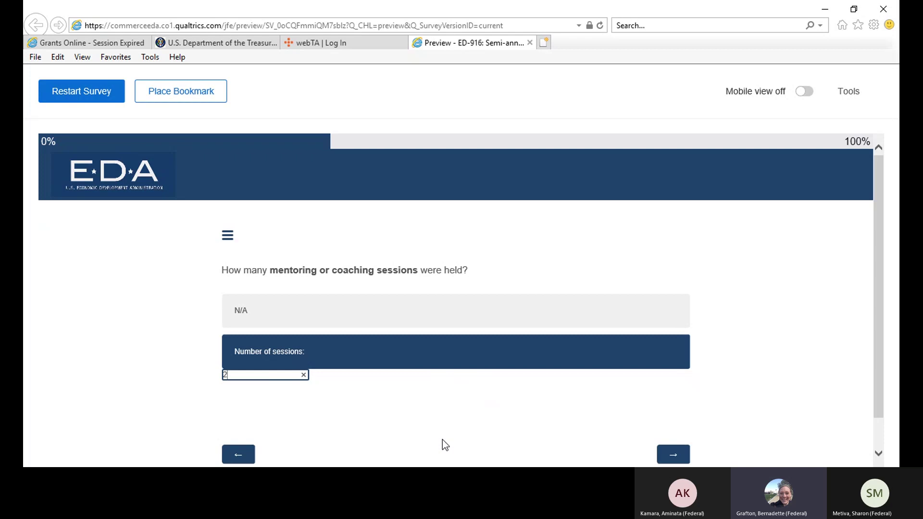
{"action": "left_click", "coordinate": [672, 457]}
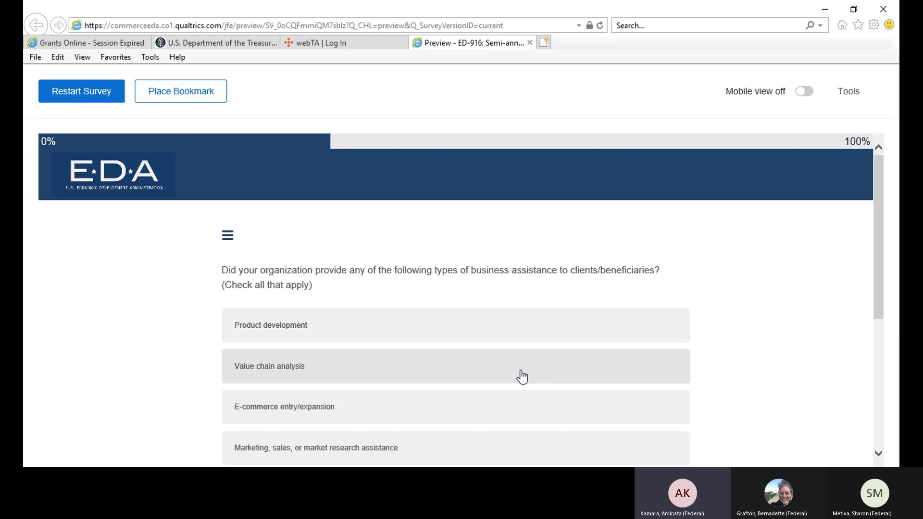
- Examine the listed types of business assistance that can be provided to clients or beneficiaries
{"action": "scroll", "coordinate": [521, 375], "scroll_direction": "down", "scroll_amount": 3}
{"action": "scroll", "coordinate": [387, 420], "scroll_direction": "down", "scroll_amount": 3}
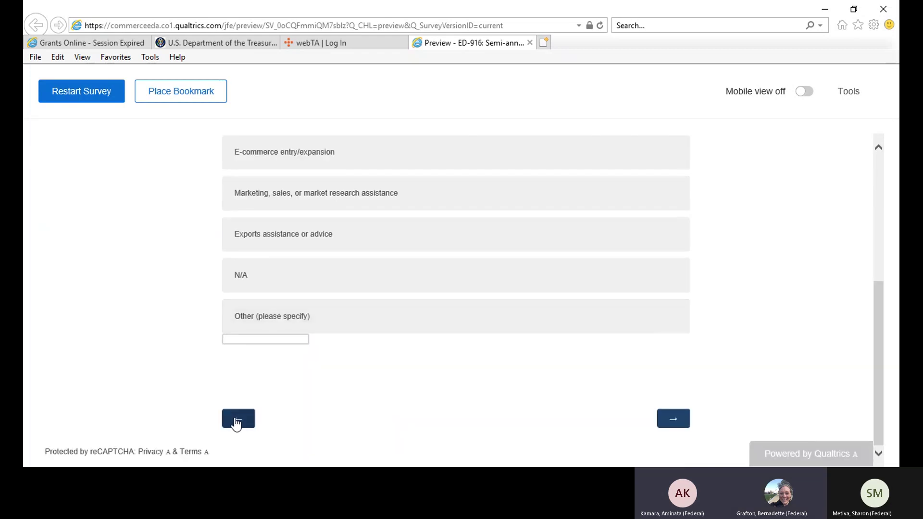
{"action": "left_click", "coordinate": [236, 422]}
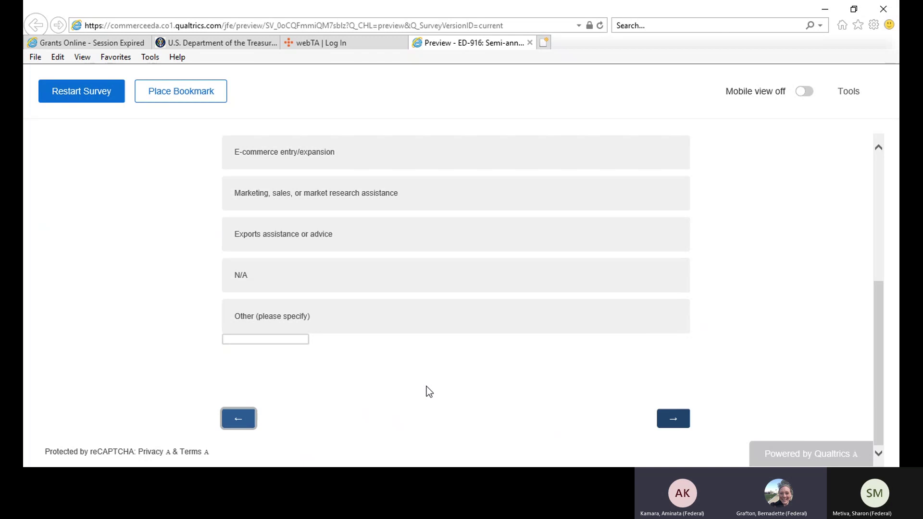
{"action": "scroll", "coordinate": [514, 425], "scroll_direction": "up", "scroll_amount": 3}
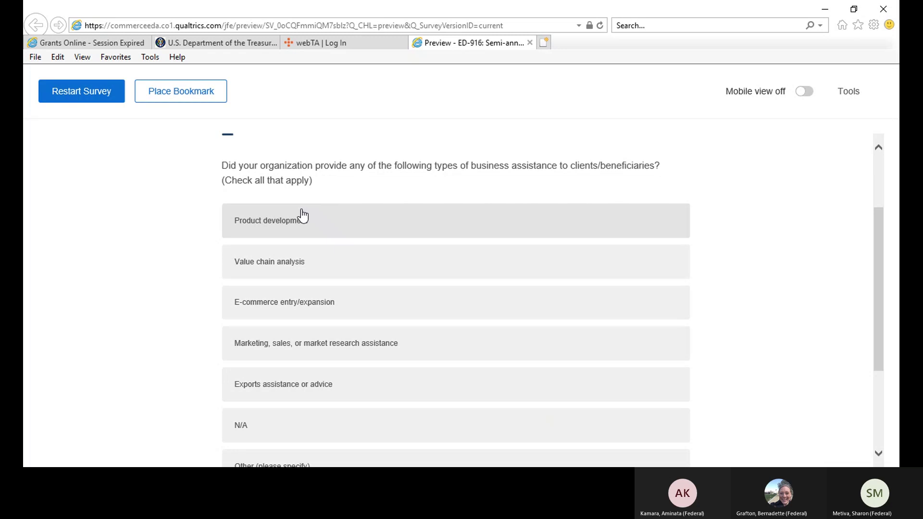
{"action": "scroll", "coordinate": [549, 296], "scroll_direction": "down", "scroll_amount": 3}
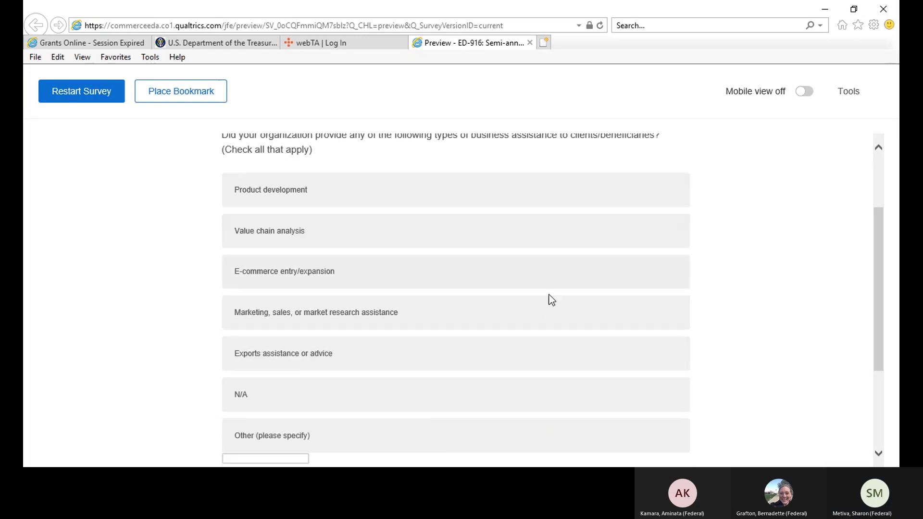
{"action": "scroll", "coordinate": [391, 320], "scroll_direction": "up", "scroll_amount": 3}
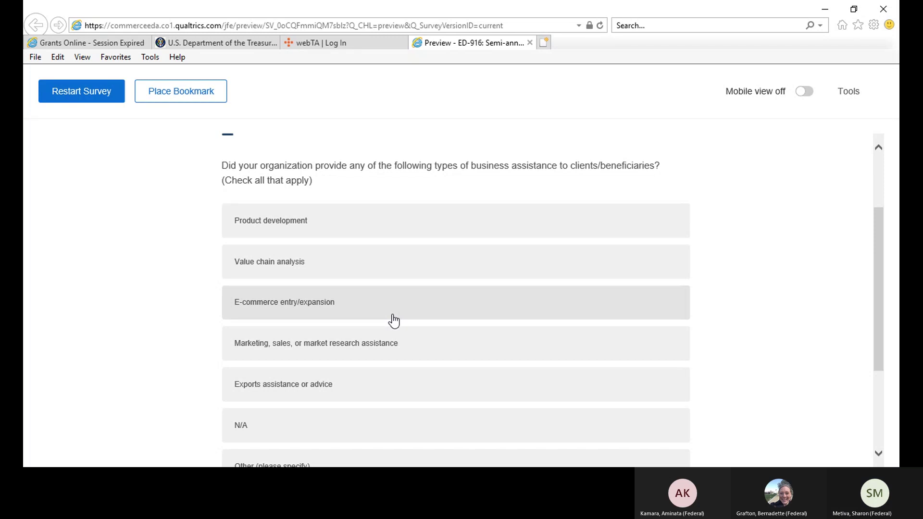
{"action": "scroll", "coordinate": [394, 320], "scroll_direction": "up", "scroll_amount": 2}
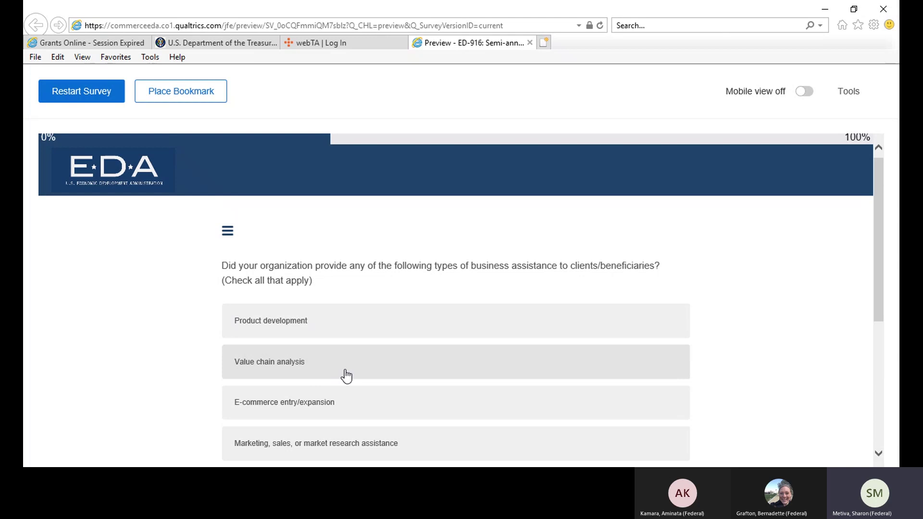
- Select Marketing, sales, or market research assistance as the business assistance provided and continue to the question on recipients
{"action": "scroll", "coordinate": [385, 350], "scroll_direction": "down", "scroll_amount": 3}
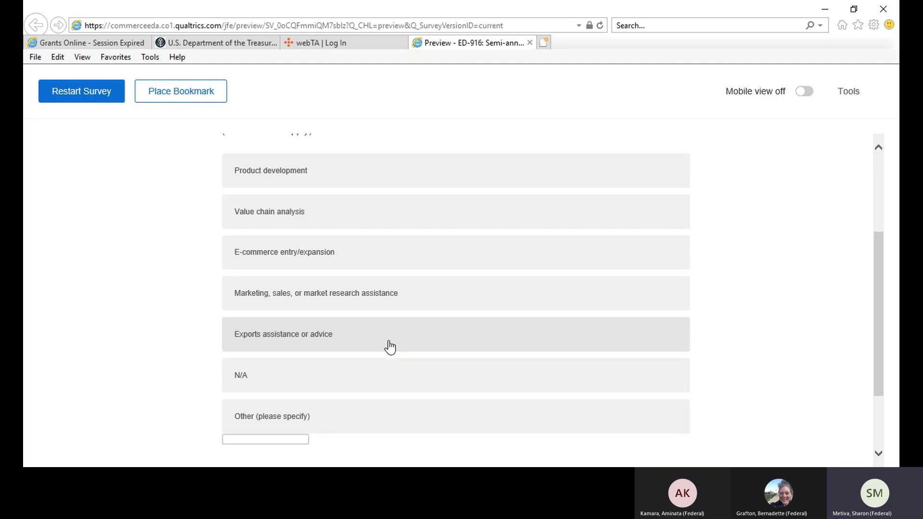
{"action": "left_click", "coordinate": [388, 292]}
{"action": "scroll", "coordinate": [367, 401], "scroll_direction": "down", "scroll_amount": 2}
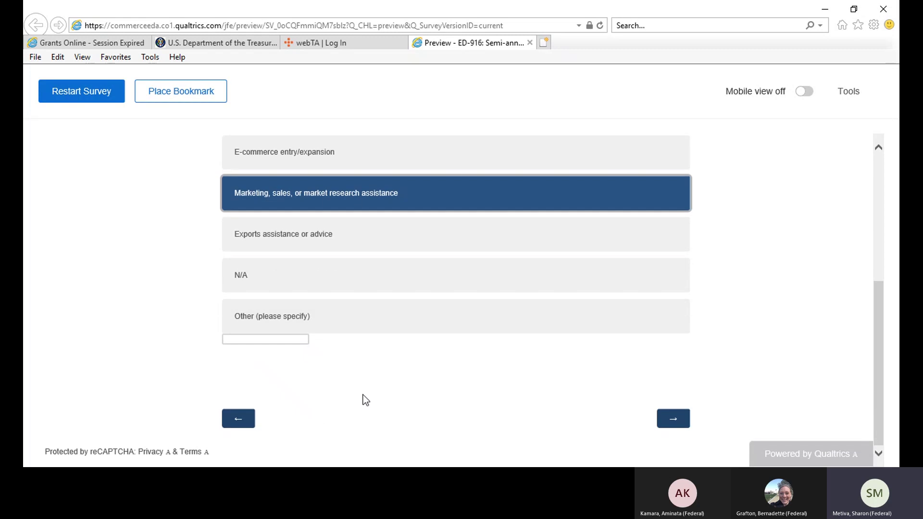
{"action": "left_click", "coordinate": [665, 428]}
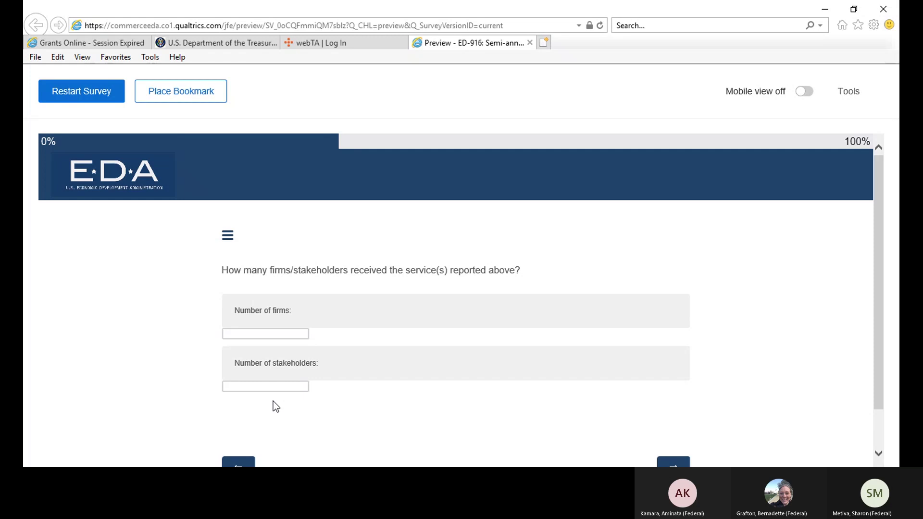
- Report 1 firm and 1 stakeholder as recipients of the services and continue to the TAAF grantees question
{"action": "left_click", "coordinate": [238, 333]}
{"action": "type", "text": "1"}
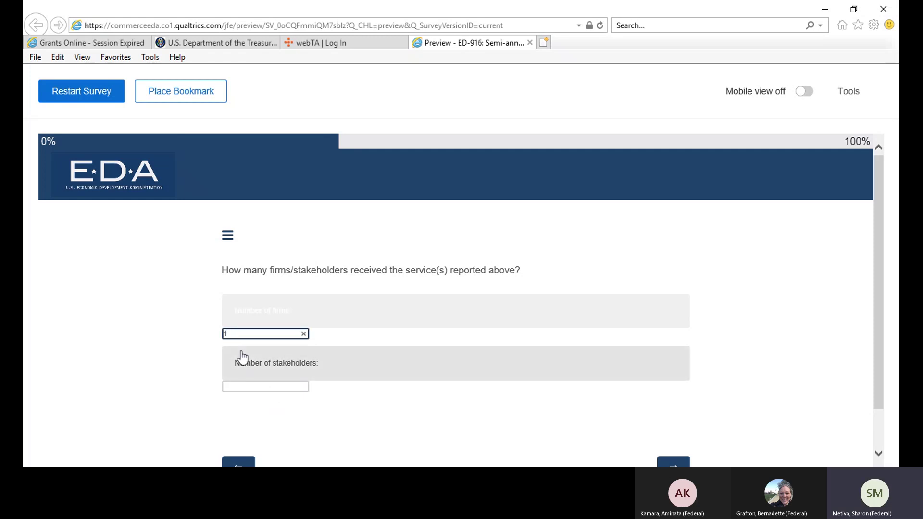
{"action": "left_click", "coordinate": [259, 390]}
{"action": "type", "text": "1"}
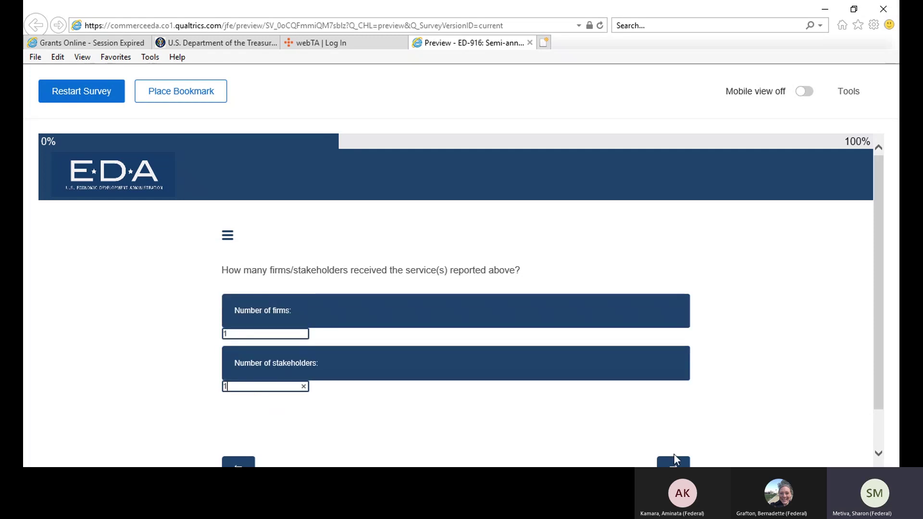
{"action": "scroll", "coordinate": [651, 423], "scroll_direction": "down", "scroll_amount": 1}
{"action": "left_click", "coordinate": [675, 420]}
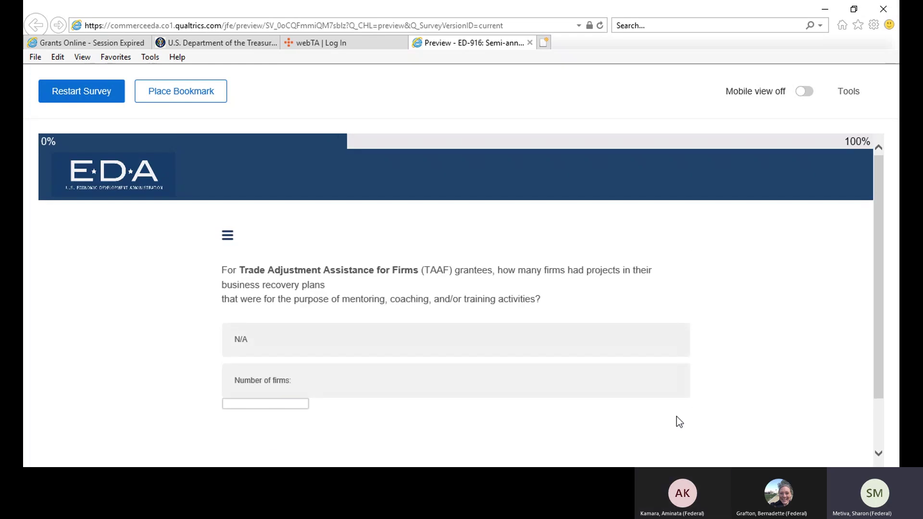
- Answer N/A to the Trade Adjustment Assistance for Firms question and continue to the planning and institutional development section
{"action": "left_click", "coordinate": [242, 340]}
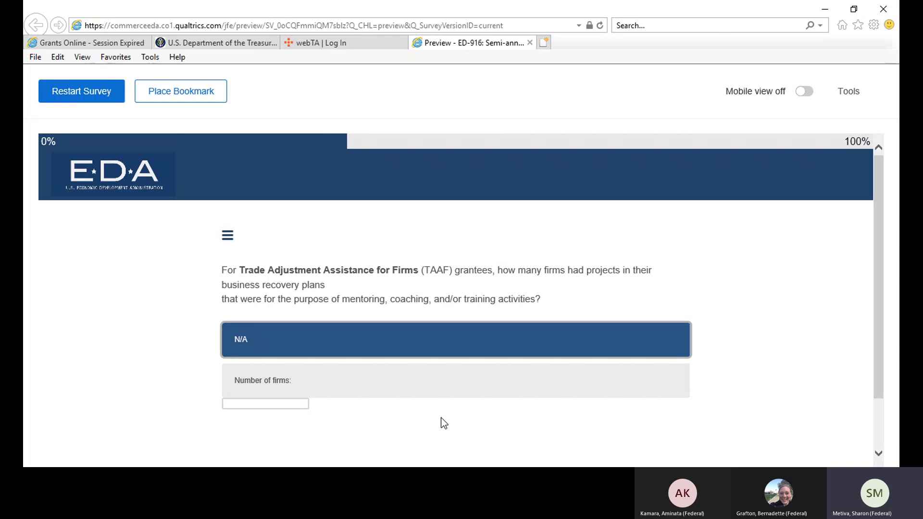
{"action": "scroll", "coordinate": [443, 423], "scroll_direction": "down", "scroll_amount": 2}
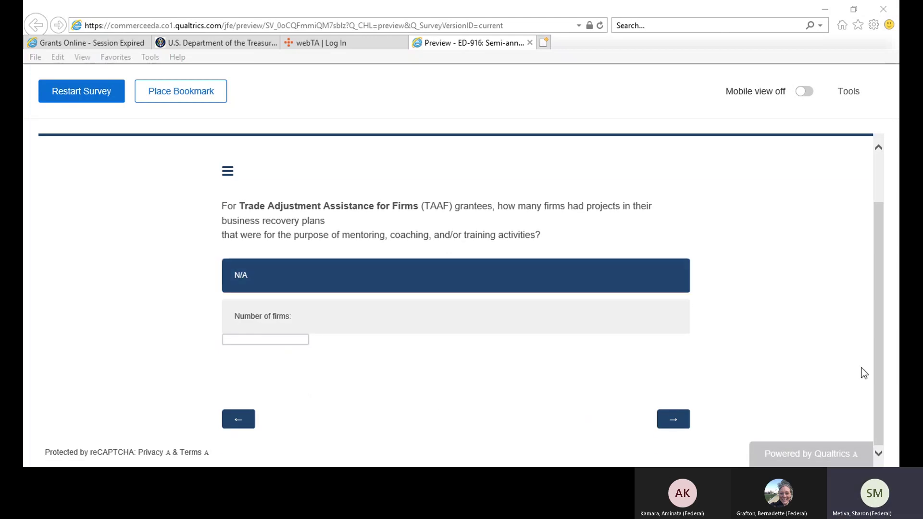
{"action": "left_click", "coordinate": [671, 420]}
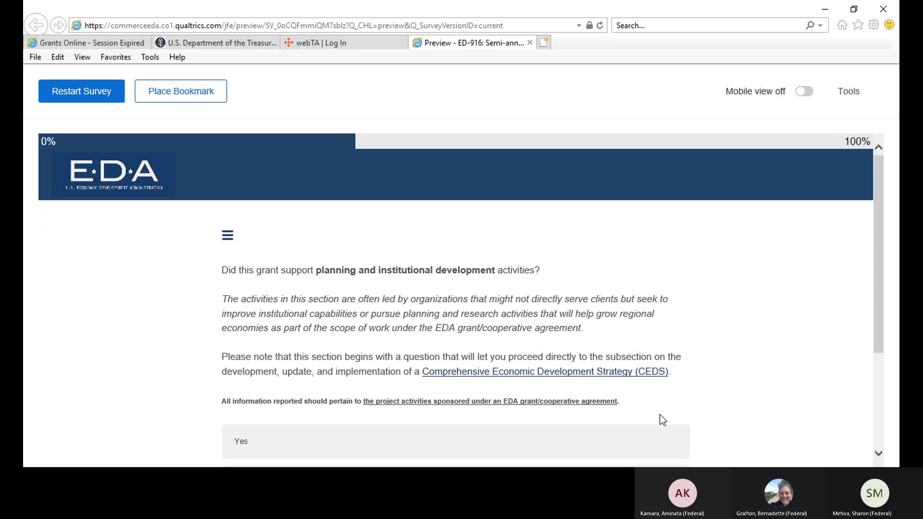
- Answer Yes to grant support for planning and institutional development activities and continue to the CEDS question
{"action": "scroll", "coordinate": [663, 420], "scroll_direction": "down", "scroll_amount": 3}
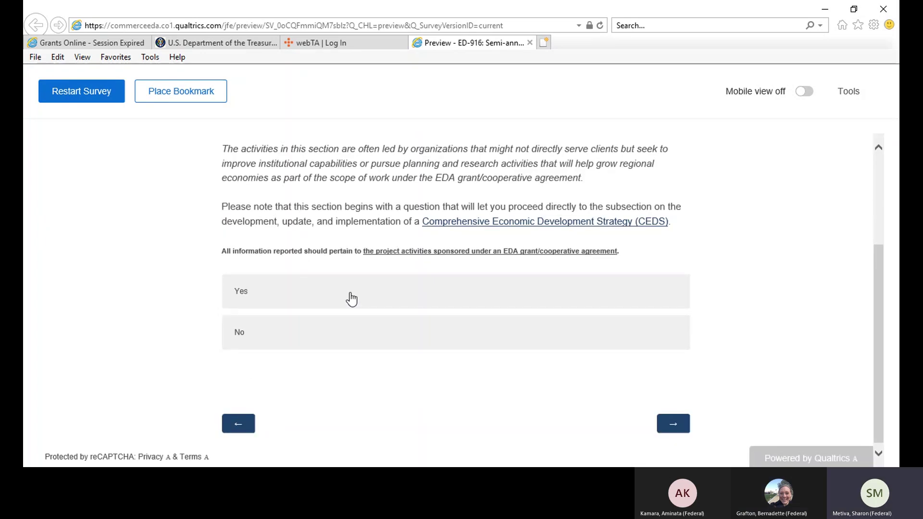
{"action": "left_click", "coordinate": [351, 298]}
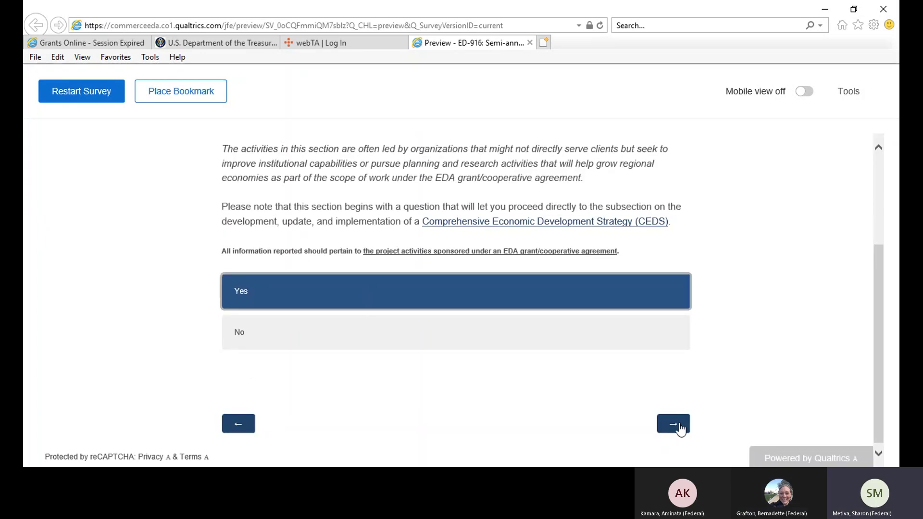
{"action": "left_click", "coordinate": [668, 423]}
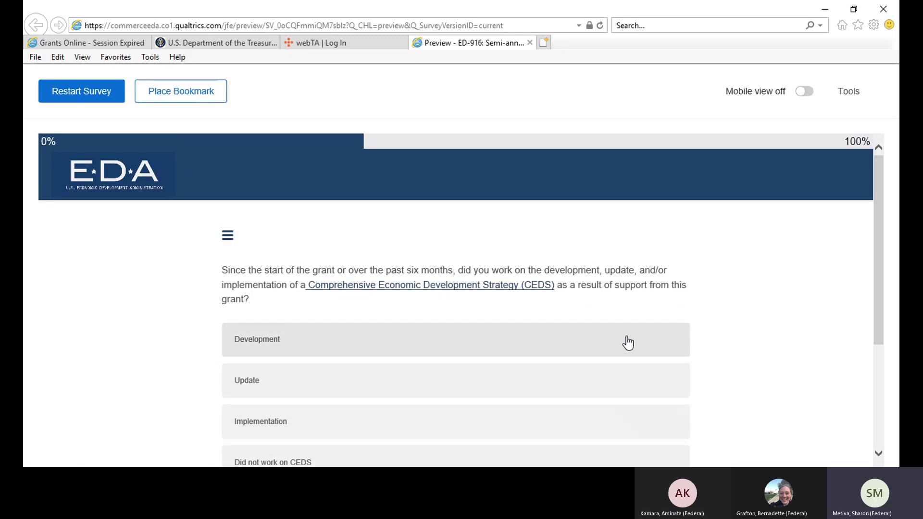
- Report Update and Implementation as the CEDS work supported by the grant and continue to the activities question
{"action": "scroll", "coordinate": [391, 338], "scroll_direction": "down", "scroll_amount": 2}
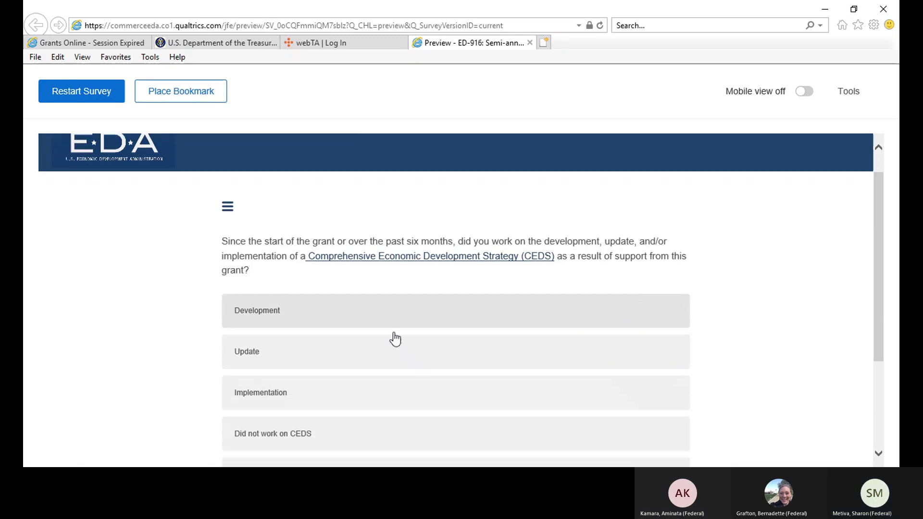
{"action": "left_click", "coordinate": [275, 284]}
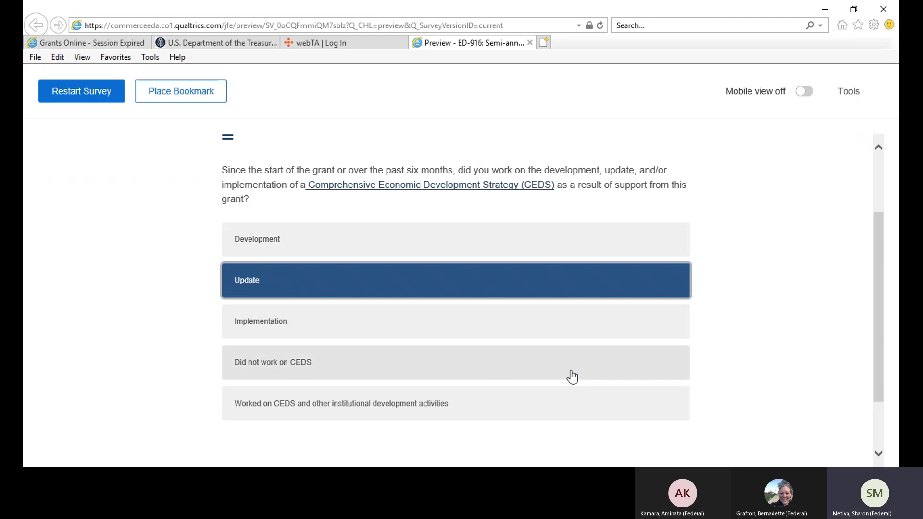
{"action": "left_click", "coordinate": [396, 336]}
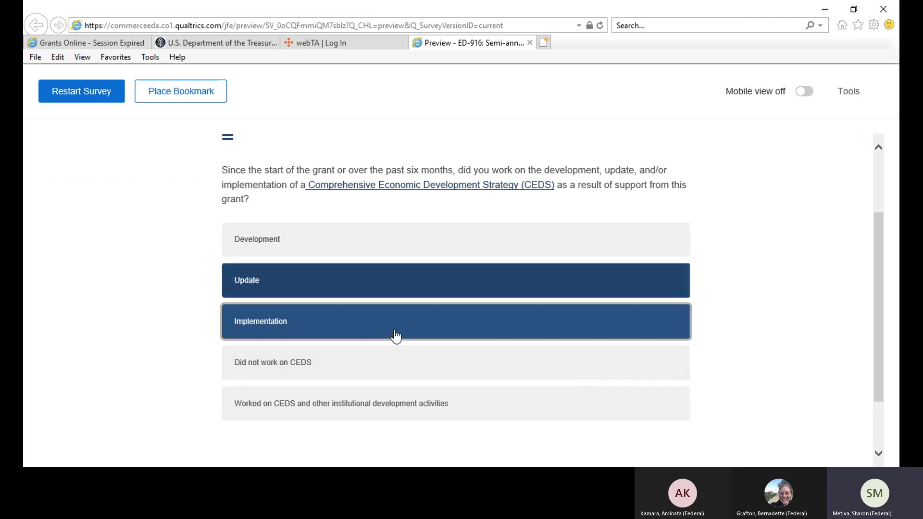
{"action": "scroll", "coordinate": [529, 382], "scroll_direction": "down", "scroll_amount": 2}
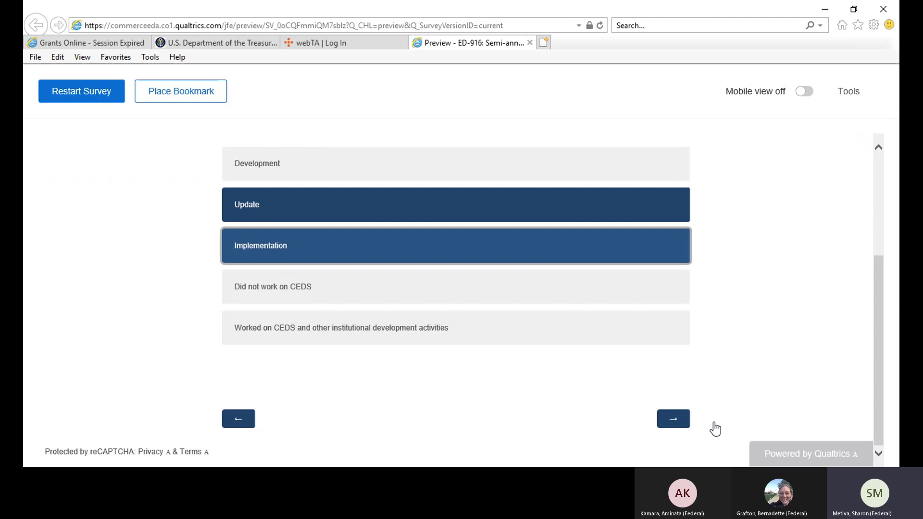
{"action": "left_click", "coordinate": [675, 426]}
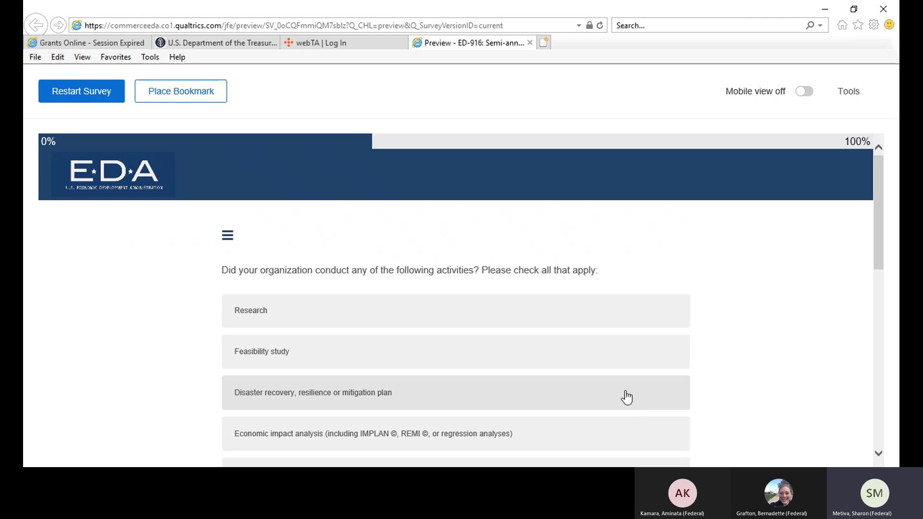
- Select Disaster recovery, resilience or mitigation plan and Workforce development study as activities the organization conducted
{"action": "scroll", "coordinate": [394, 333], "scroll_direction": "down", "scroll_amount": 2}
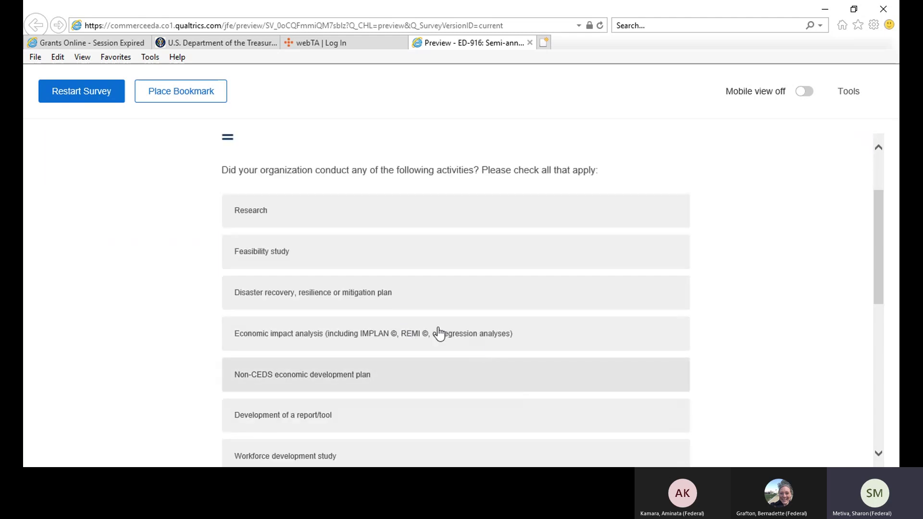
{"action": "left_click", "coordinate": [405, 294]}
{"action": "scroll", "coordinate": [659, 347], "scroll_direction": "down", "scroll_amount": 1}
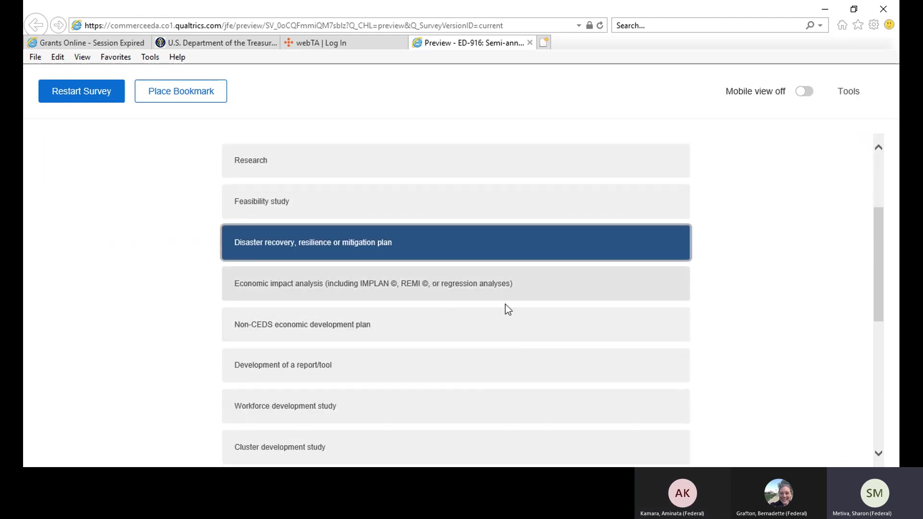
{"action": "scroll", "coordinate": [505, 307], "scroll_direction": "down", "scroll_amount": 2}
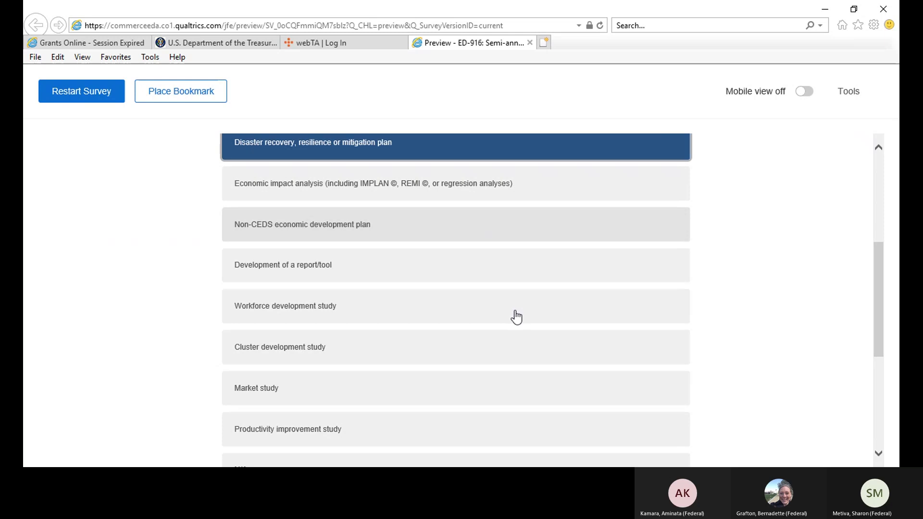
{"action": "scroll", "coordinate": [516, 317], "scroll_direction": "down", "scroll_amount": 1}
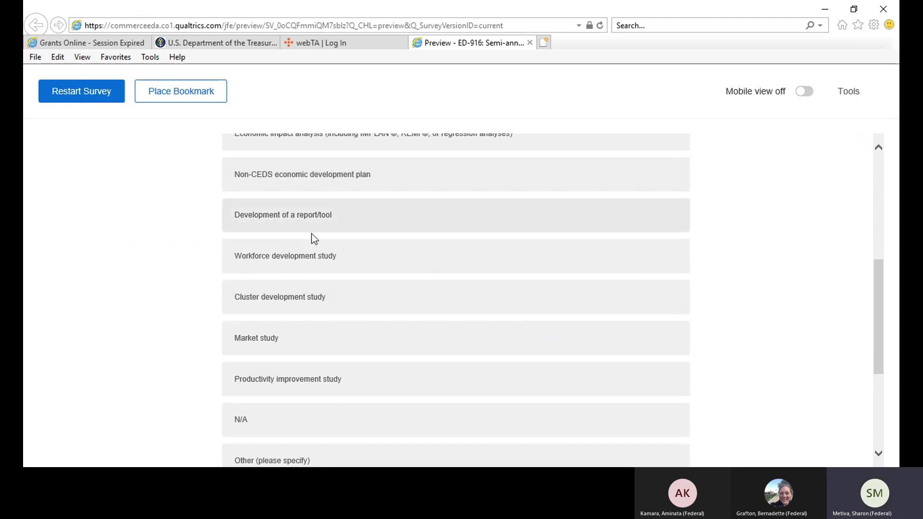
{"action": "left_click", "coordinate": [351, 262]}
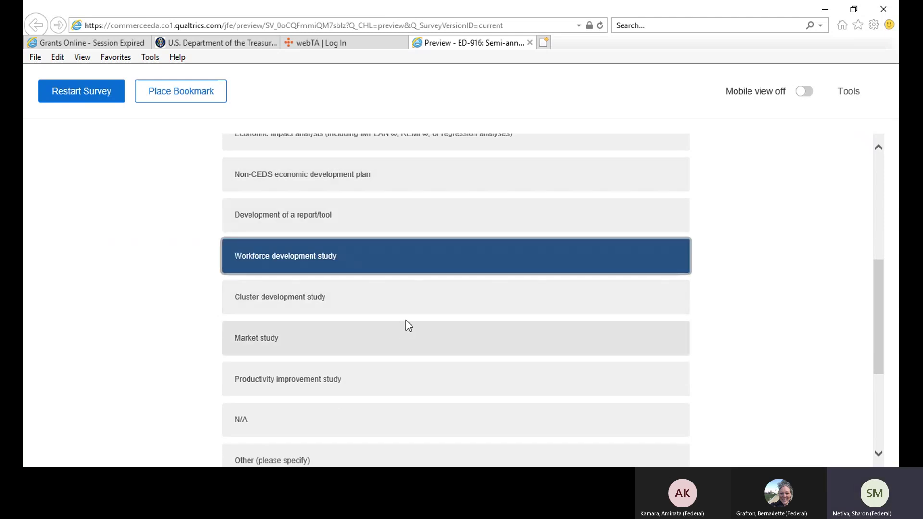
- Review the remaining activity options and add Productivity improvement study to the conducted activities
{"action": "scroll", "coordinate": [408, 322], "scroll_direction": "down", "scroll_amount": 2}
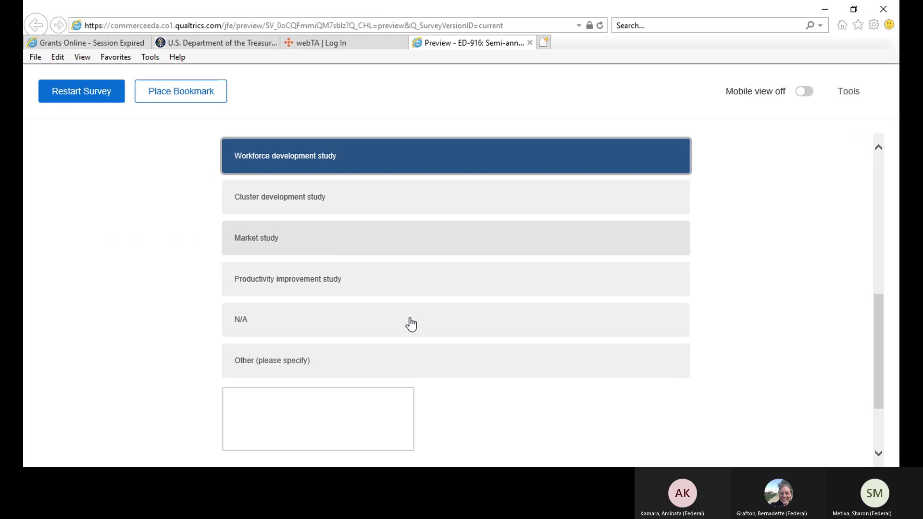
{"action": "scroll", "coordinate": [412, 315], "scroll_direction": "down", "scroll_amount": 2}
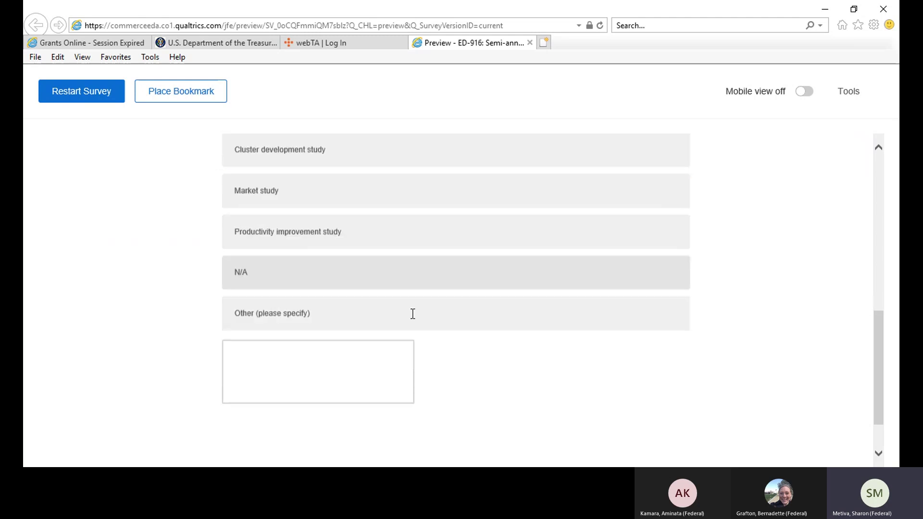
{"action": "left_click", "coordinate": [284, 303]}
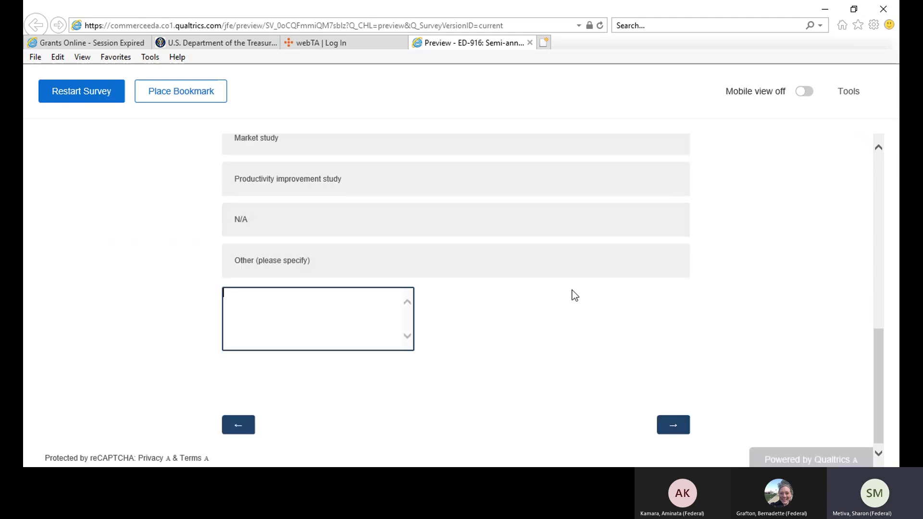
{"action": "scroll", "coordinate": [573, 291], "scroll_direction": "up", "scroll_amount": 5}
{"action": "scroll", "coordinate": [577, 285], "scroll_direction": "up", "scroll_amount": 1}
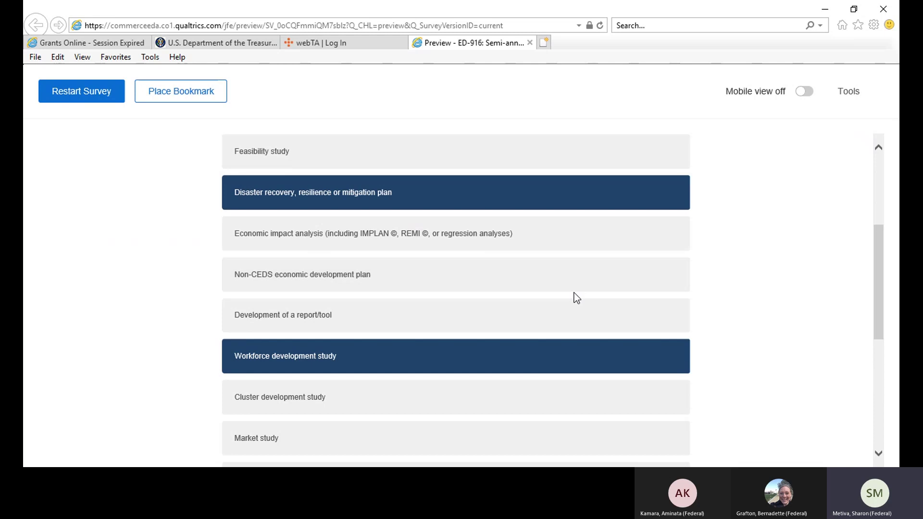
{"action": "scroll", "coordinate": [575, 294], "scroll_direction": "down", "scroll_amount": 2}
{"action": "scroll", "coordinate": [575, 301], "scroll_direction": "down", "scroll_amount": 3}
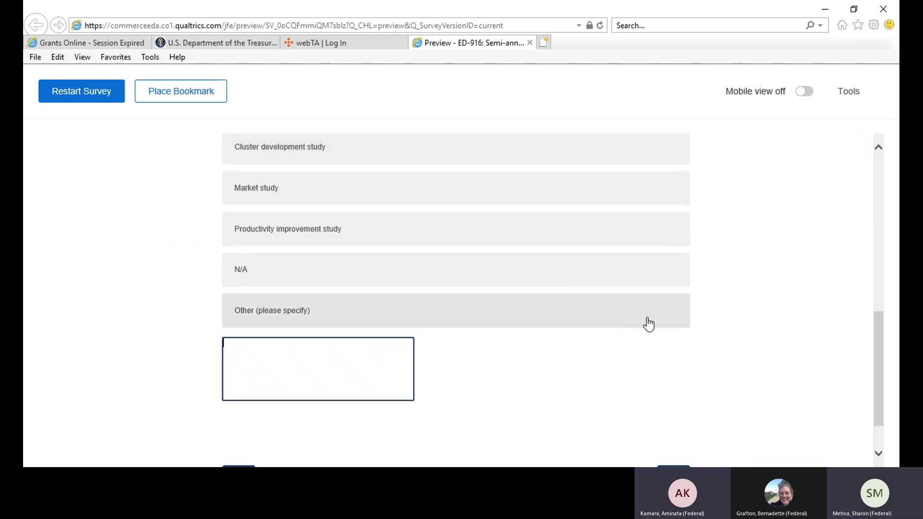
{"action": "left_click", "coordinate": [412, 230]}
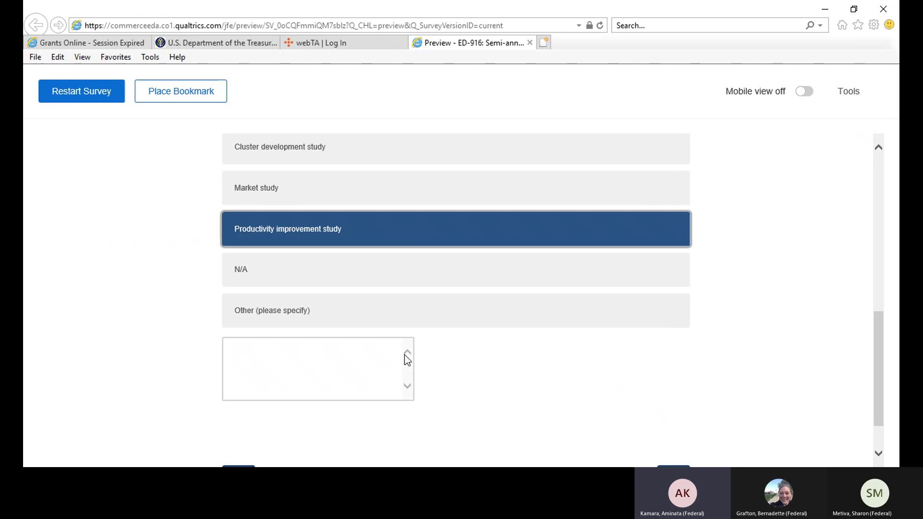
{"action": "left_click", "coordinate": [309, 355]}
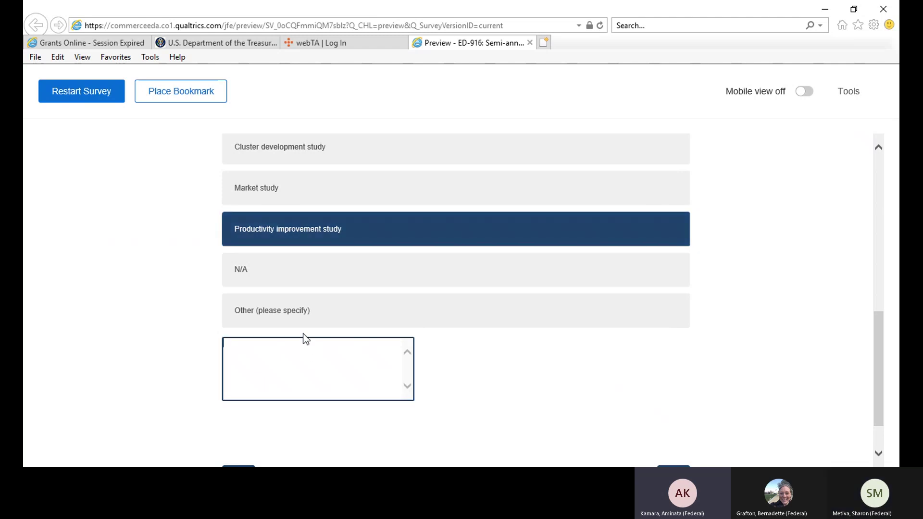
{"action": "scroll", "coordinate": [306, 339], "scroll_direction": "up", "scroll_amount": 10}
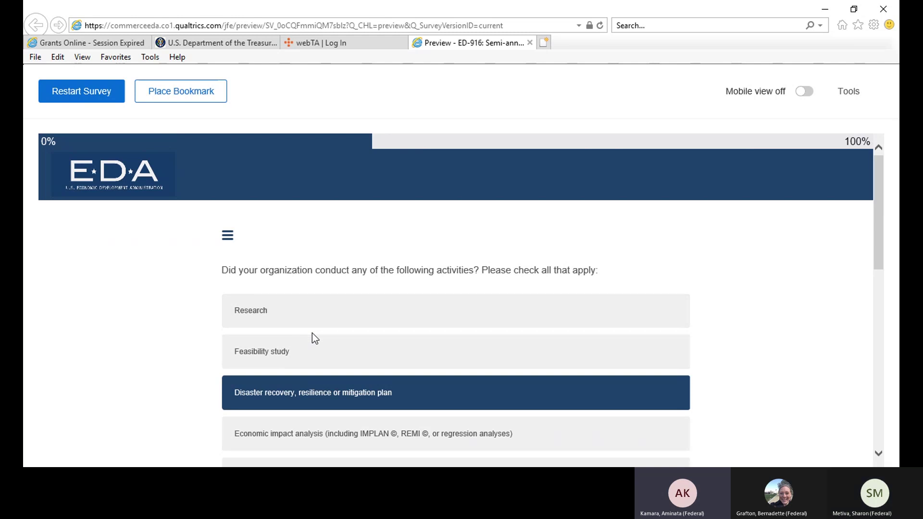
{"action": "scroll", "coordinate": [312, 334], "scroll_direction": "down", "scroll_amount": 3}
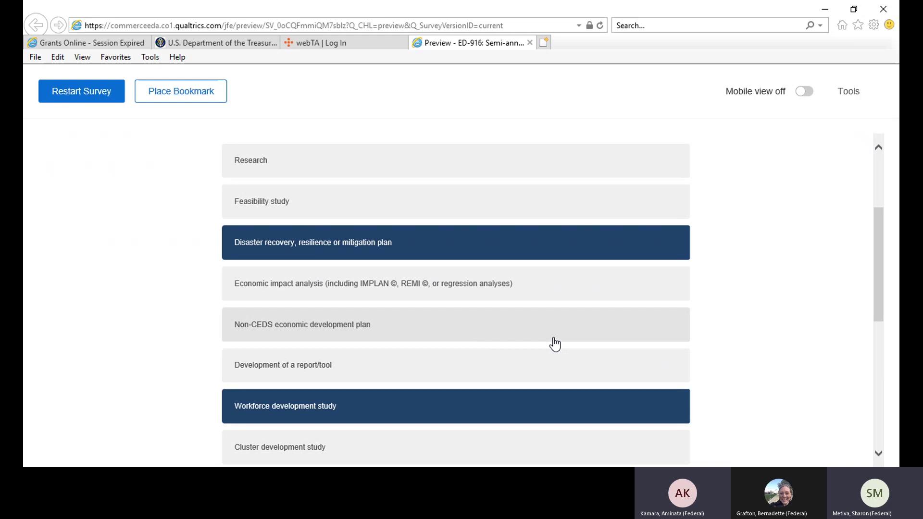
{"action": "left_click", "coordinate": [404, 326]}
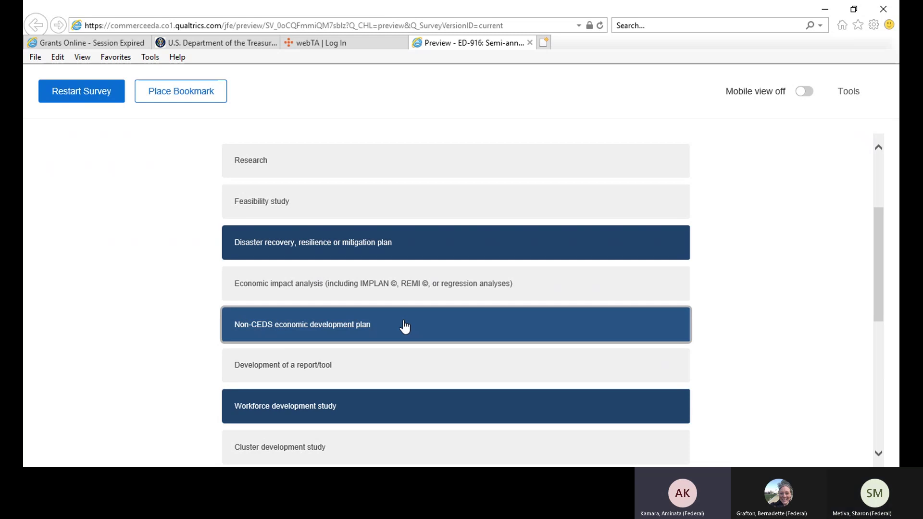
{"action": "left_click", "coordinate": [404, 327]}
- Specify Community Development as the other activity conducted
{"action": "scroll", "coordinate": [391, 421], "scroll_direction": "down", "scroll_amount": 3}
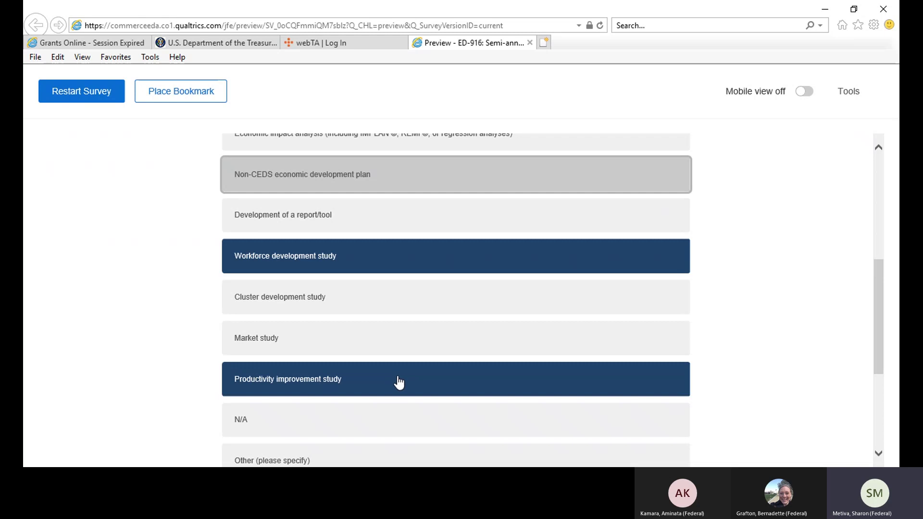
{"action": "scroll", "coordinate": [396, 381], "scroll_direction": "down", "scroll_amount": 3}
{"action": "left_click", "coordinate": [302, 354]}
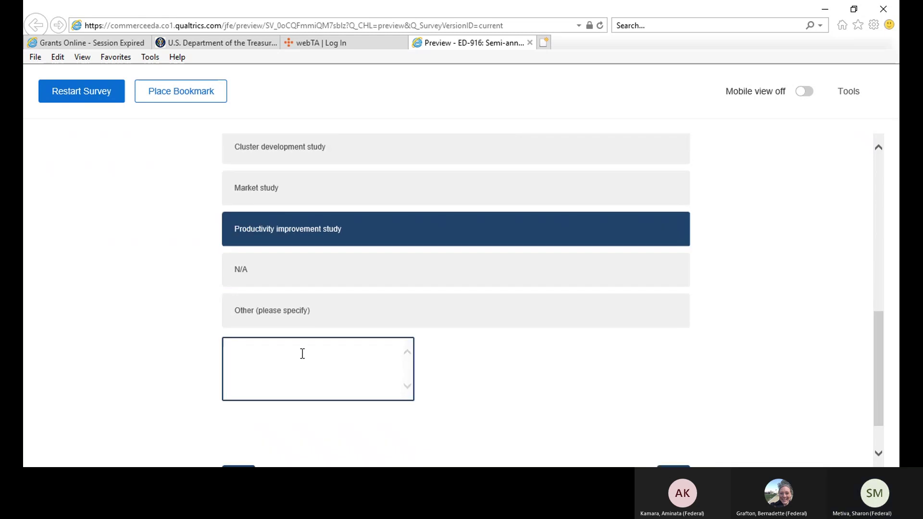
{"action": "type", "text": "Co"}
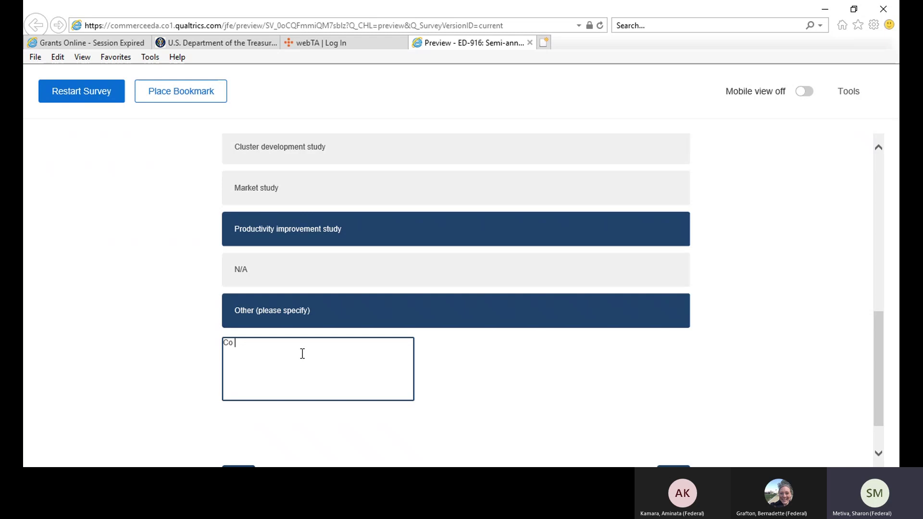
{"action": "type", "text": "mmunity "}
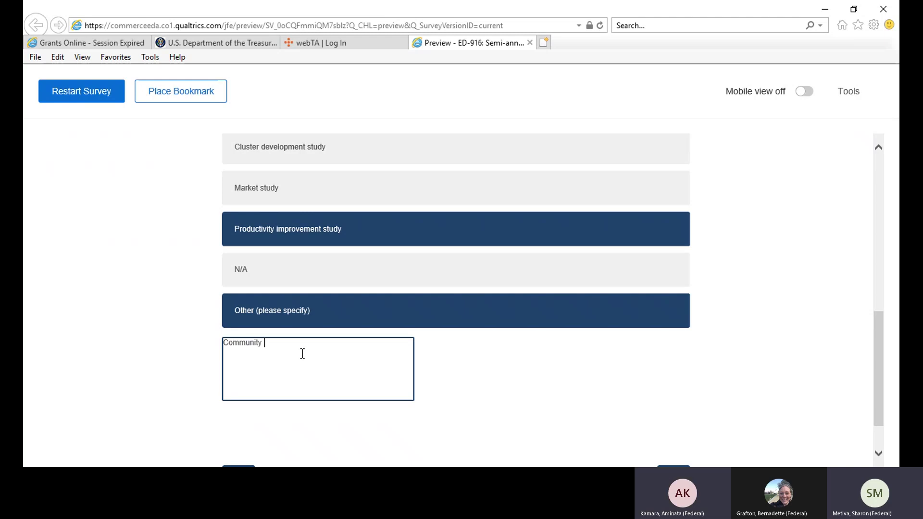
{"action": "type", "text": "Development"}
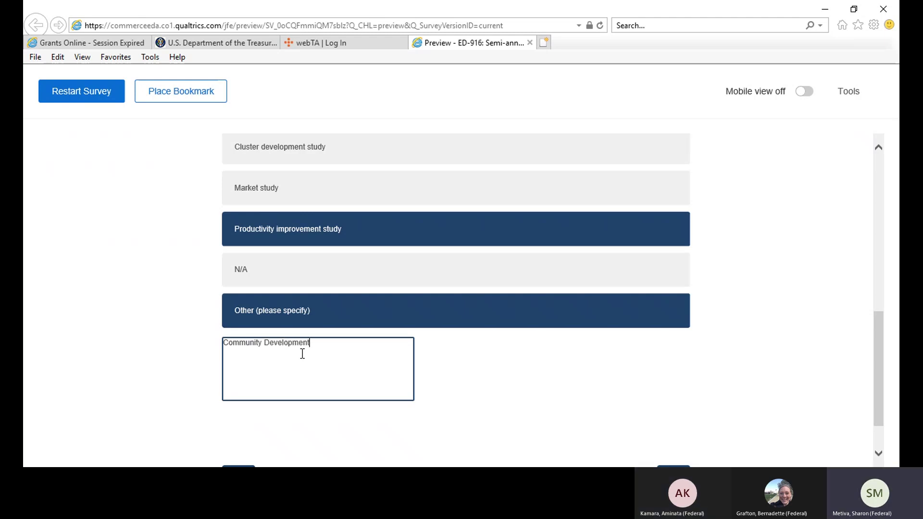
- Replace the description of the other activity with Broadband Action Plan and continue to the completed activities question
{"action": "scroll", "coordinate": [529, 336], "scroll_direction": "down", "scroll_amount": 1}
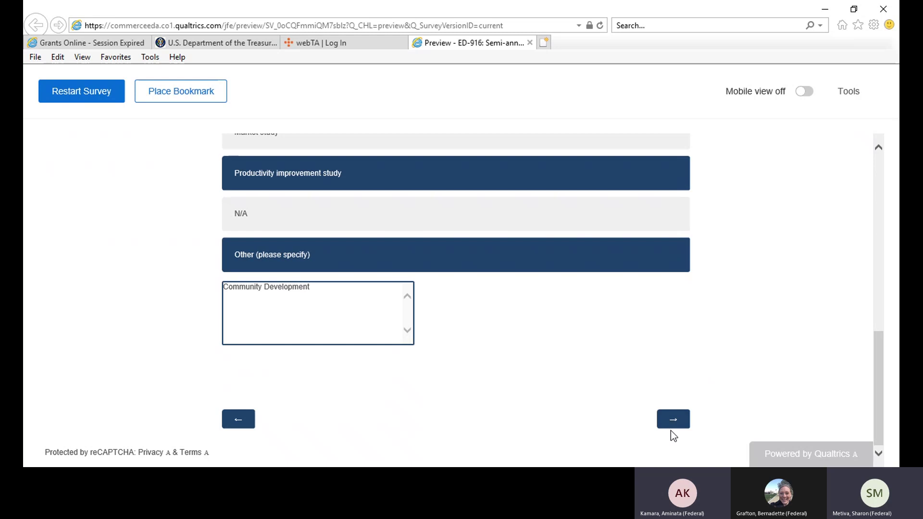
{"action": "left_click_drag", "start_coordinate": [316, 286], "coordinate": [162, 277]}
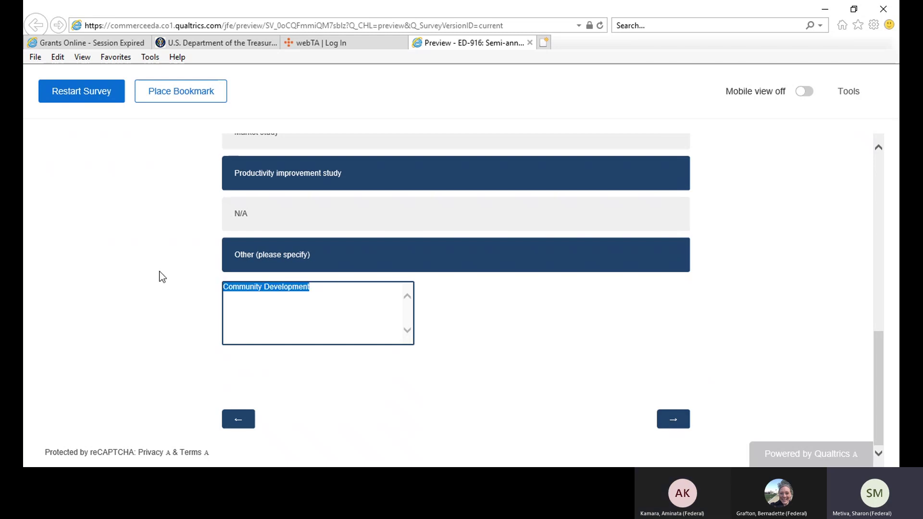
{"action": "type", "text": "Broa"}
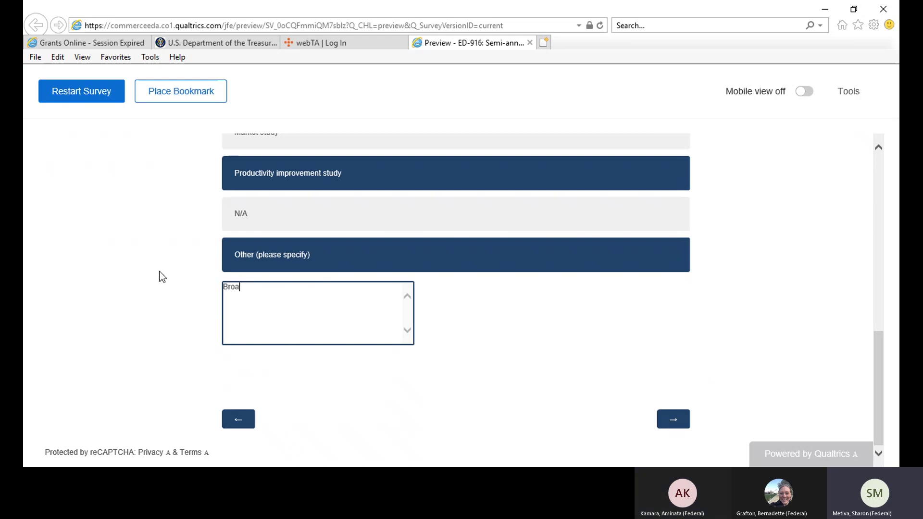
{"action": "type", "text": "dband Action Plan"}
{"action": "left_click", "coordinate": [673, 419]}
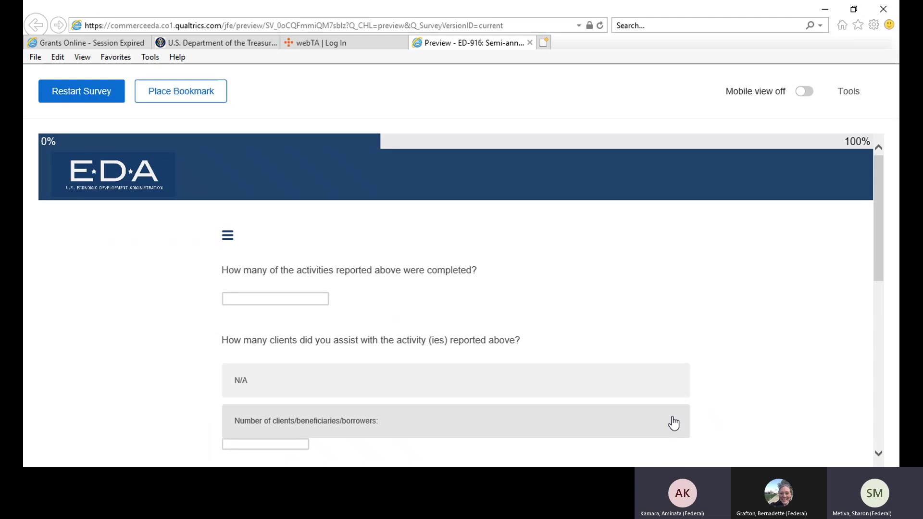
- Report 3 completed activities and 0 clients, beneficiaries or borrowers assisted with them
{"action": "left_click", "coordinate": [233, 295]}
{"action": "type", "text": "3"}
{"action": "scroll", "coordinate": [559, 305], "scroll_direction": "down", "scroll_amount": 2}
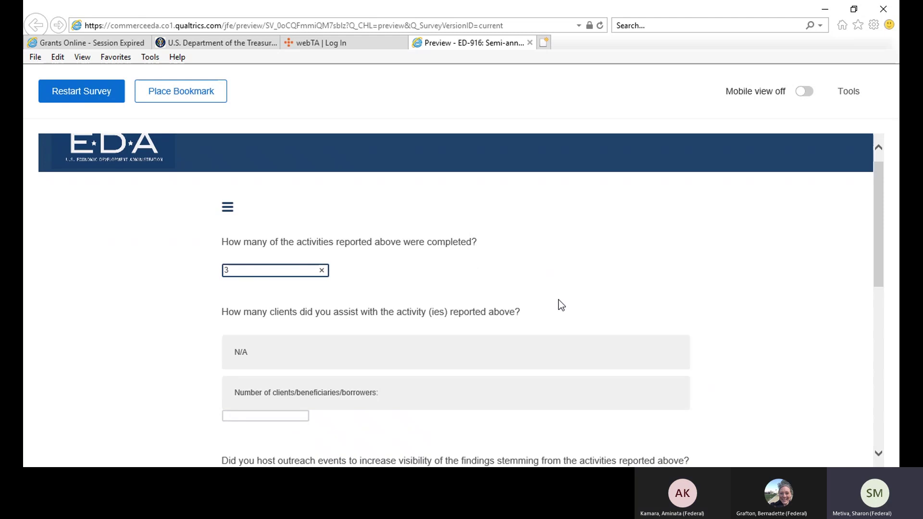
{"action": "scroll", "coordinate": [559, 305], "scroll_direction": "down", "scroll_amount": 2}
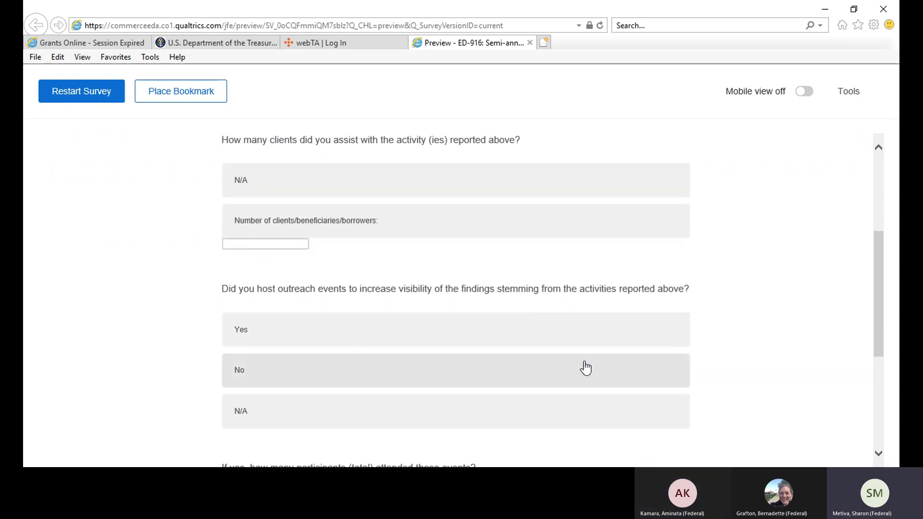
{"action": "left_click", "coordinate": [278, 244]}
{"action": "type", "text": "0"}
{"action": "scroll", "coordinate": [440, 267], "scroll_direction": "up", "scroll_amount": 3}
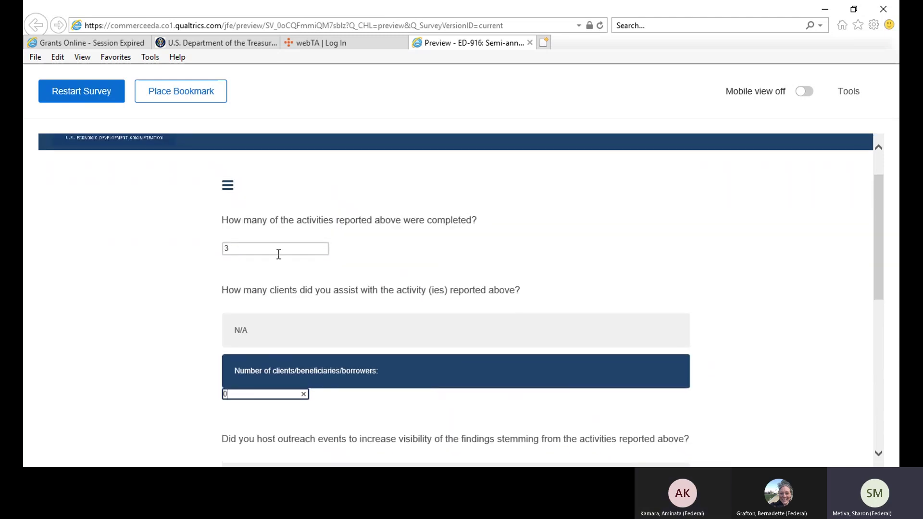
- Answer Yes to hosting outreach events that increase visibility of the activities' findings
{"action": "scroll", "coordinate": [387, 281], "scroll_direction": "down", "scroll_amount": 5}
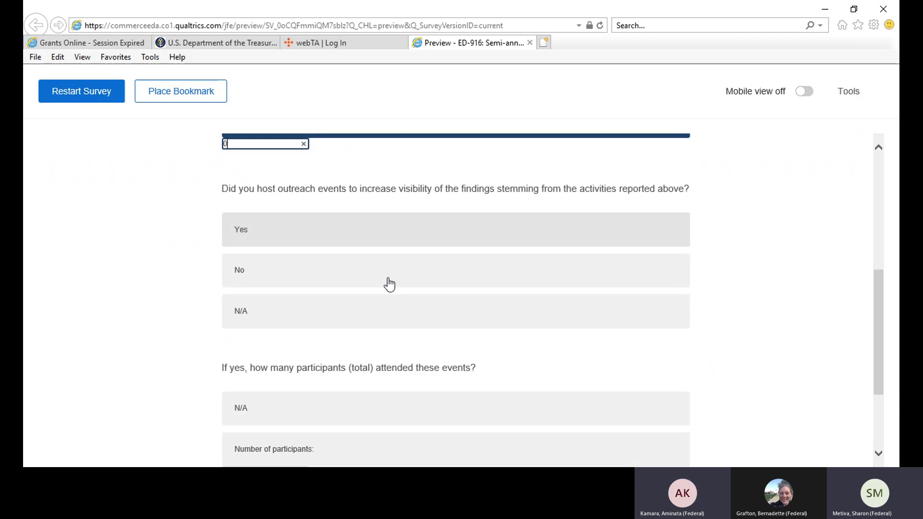
{"action": "left_click", "coordinate": [380, 236]}
{"action": "scroll", "coordinate": [532, 287], "scroll_direction": "down", "scroll_amount": 3}
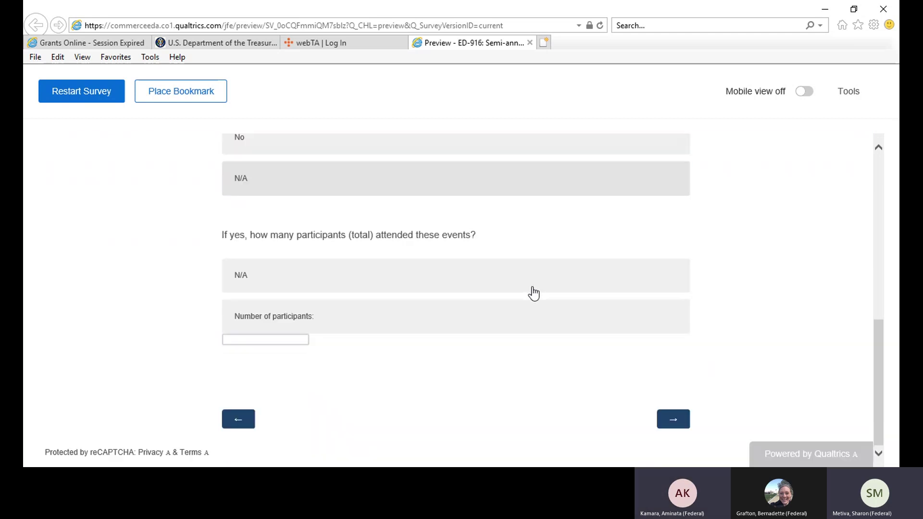
{"action": "scroll", "coordinate": [404, 294], "scroll_direction": "up", "scroll_amount": 2}
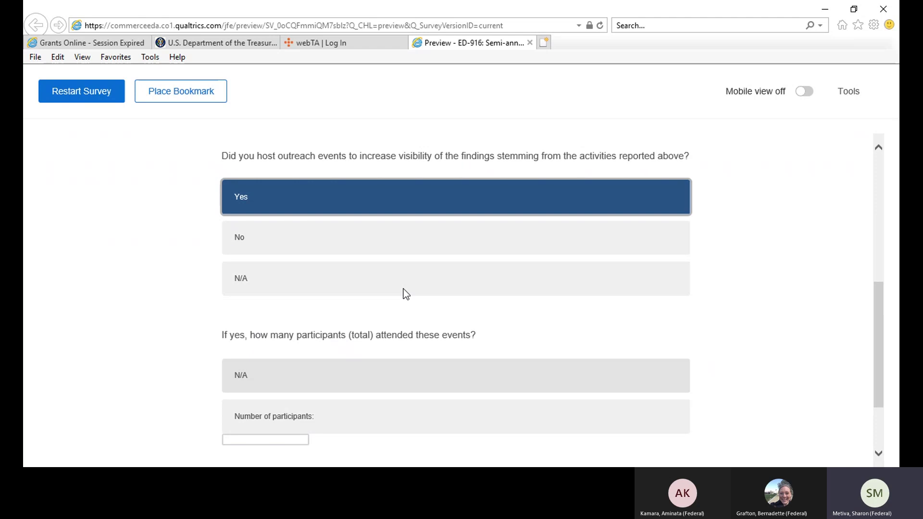
- Report 20 total participants for the outreach events and continue to the outside expertise question
{"action": "scroll", "coordinate": [402, 298], "scroll_direction": "down", "scroll_amount": 2}
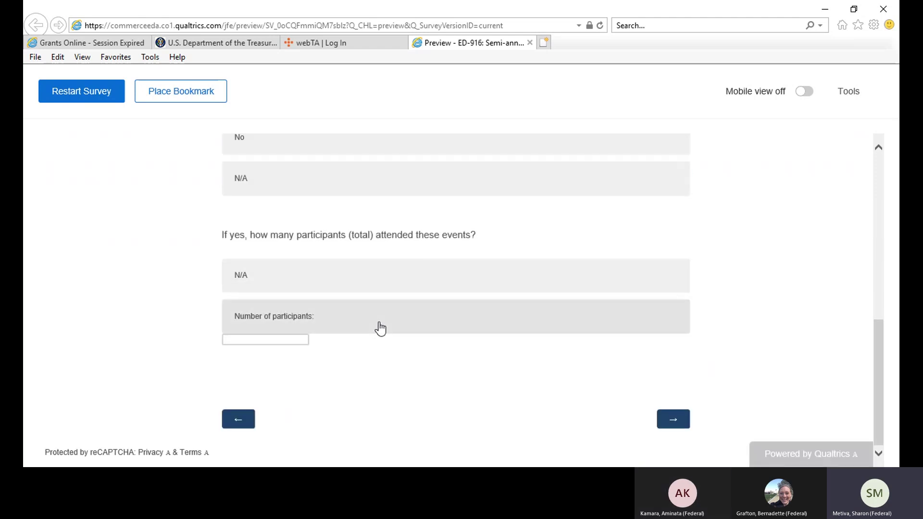
{"action": "left_click", "coordinate": [270, 340]}
{"action": "type", "text": "20"}
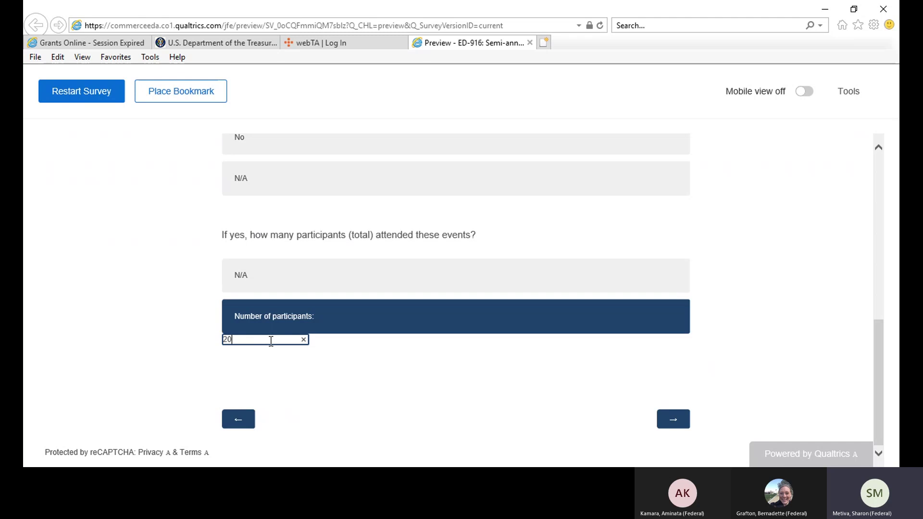
{"action": "left_click", "coordinate": [673, 419]}
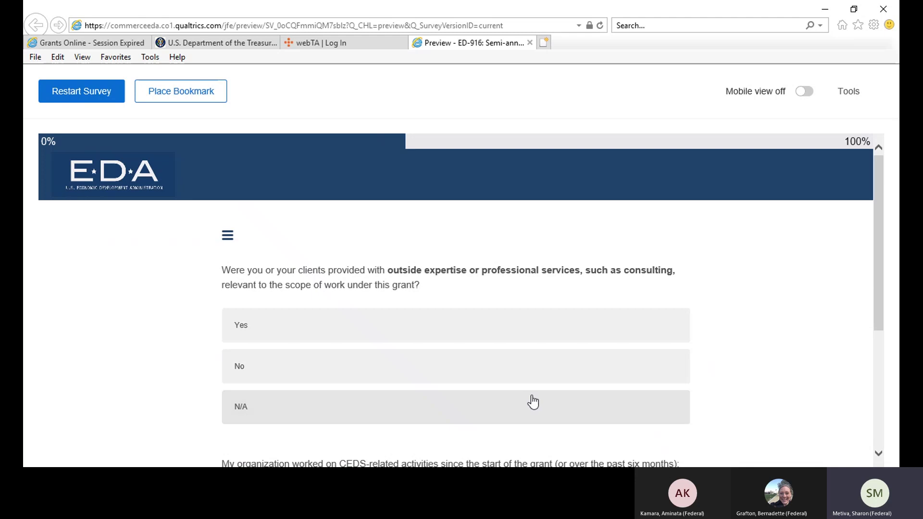
- Go back to the completed activities page, review the outreach event answers, and return to the outside expertise question
{"action": "scroll", "coordinate": [500, 404], "scroll_direction": "down", "scroll_amount": 4}
{"action": "left_click", "coordinate": [240, 437]}
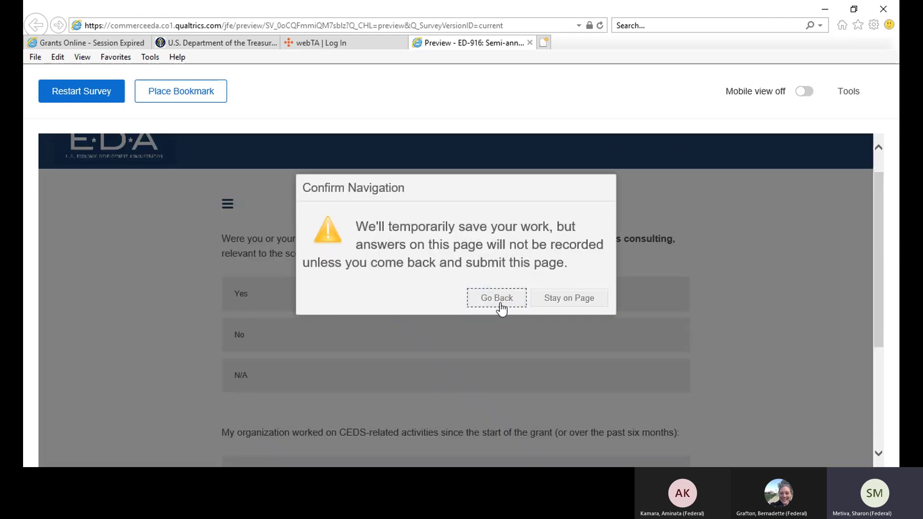
{"action": "left_click", "coordinate": [501, 308]}
{"action": "scroll", "coordinate": [531, 365], "scroll_direction": "down", "scroll_amount": 4}
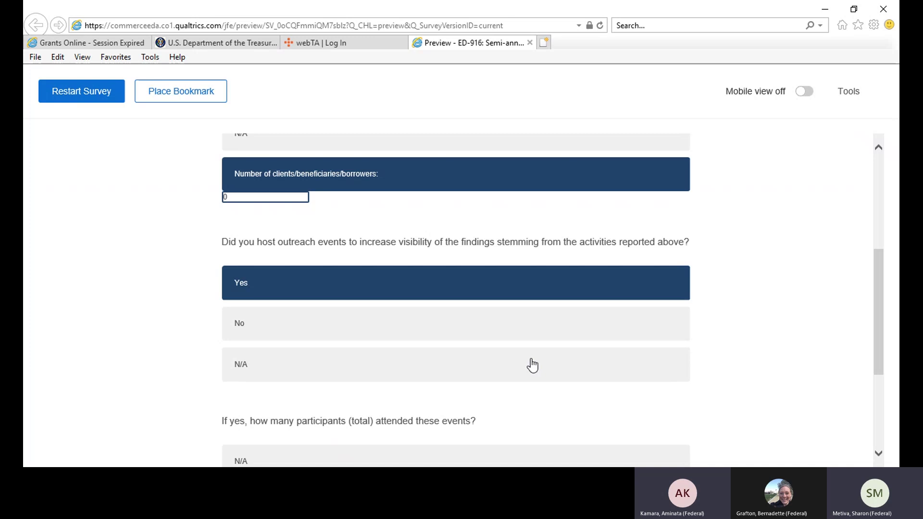
{"action": "scroll", "coordinate": [532, 366], "scroll_direction": "down", "scroll_amount": 2}
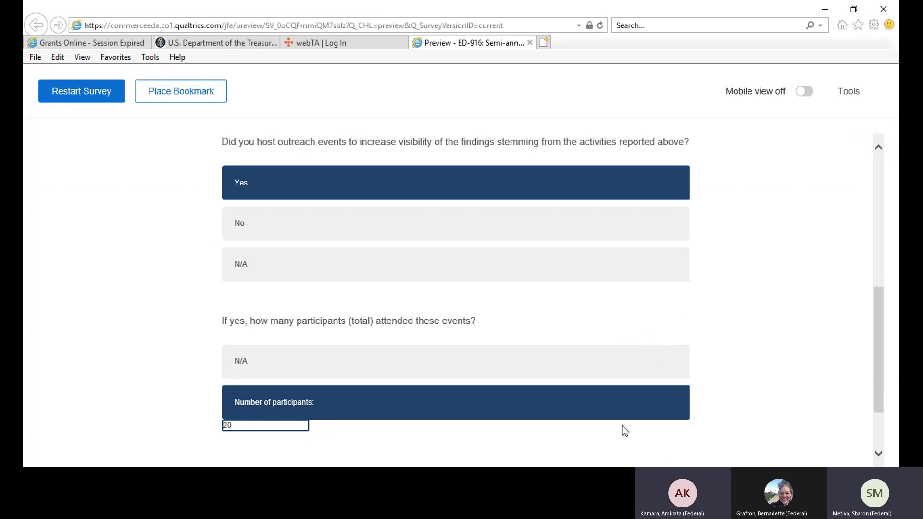
{"action": "scroll", "coordinate": [616, 443], "scroll_direction": "down", "scroll_amount": 2}
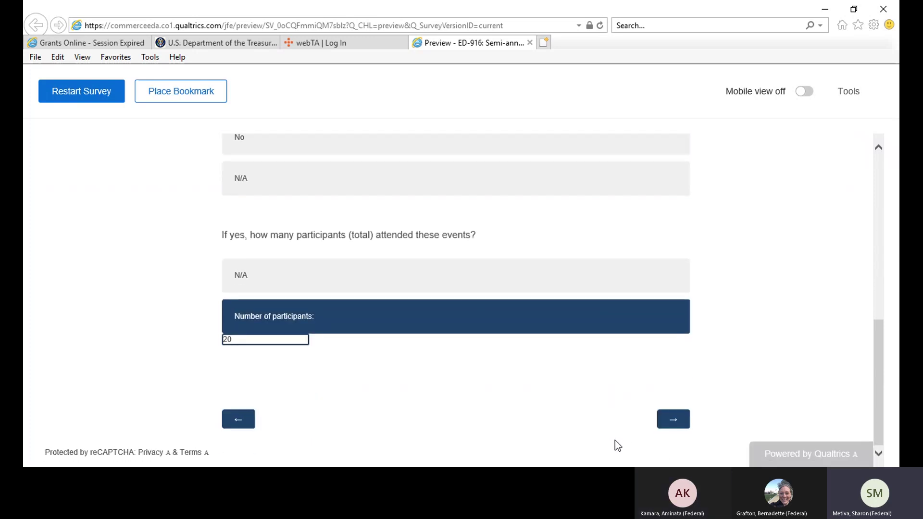
{"action": "left_click", "coordinate": [680, 419]}
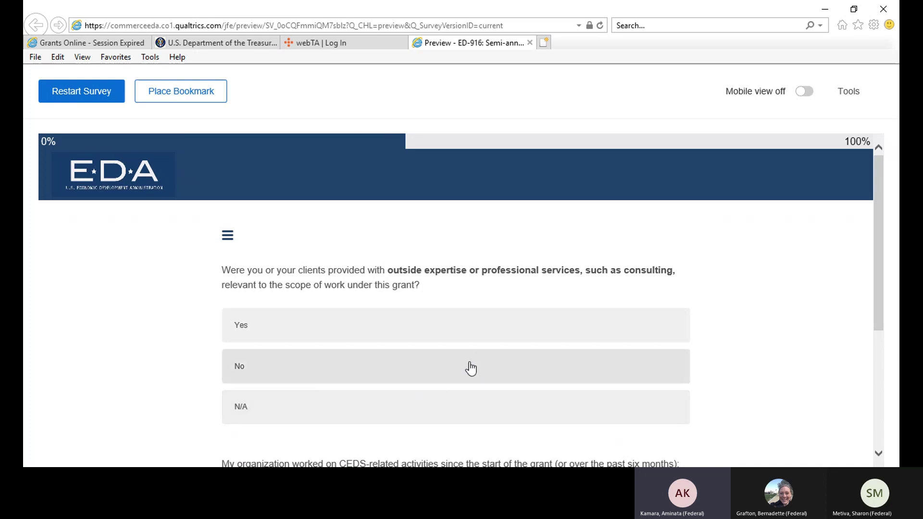
- Go back to the outreach event answers, clear and re-enter 20 as the number of participants, and continue
{"action": "scroll", "coordinate": [456, 370], "scroll_direction": "down", "scroll_amount": 4}
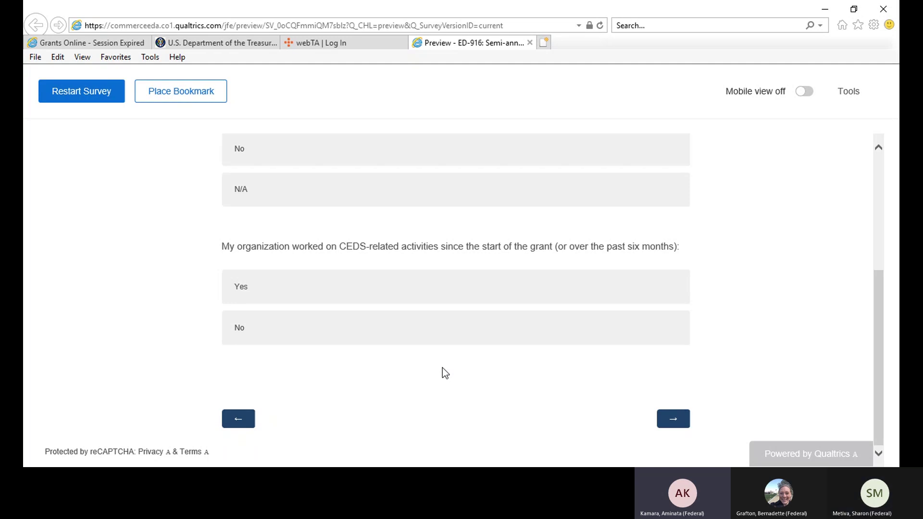
{"action": "left_click", "coordinate": [237, 423]}
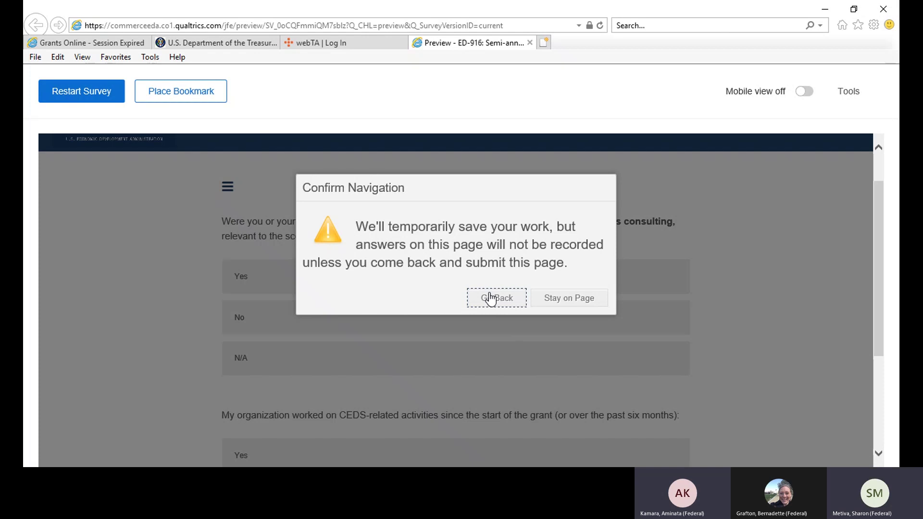
{"action": "left_click", "coordinate": [485, 310]}
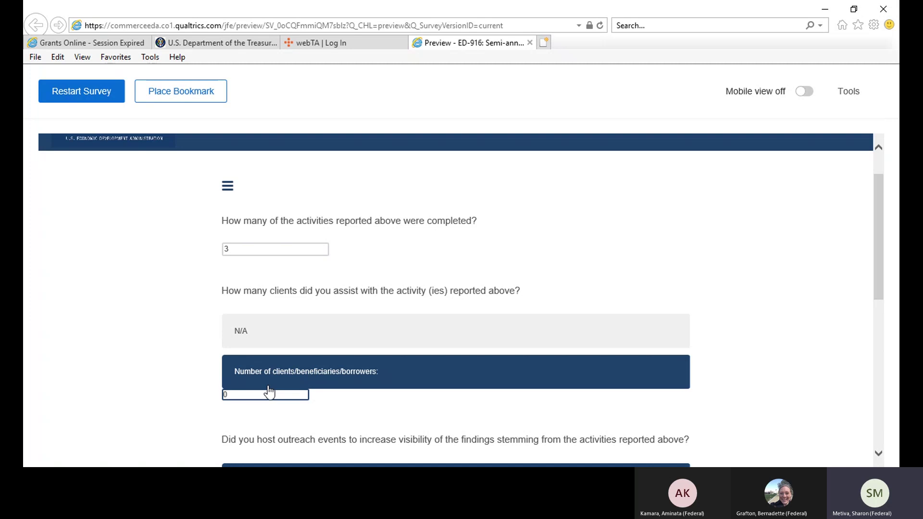
{"action": "scroll", "coordinate": [302, 373], "scroll_direction": "down", "scroll_amount": 5}
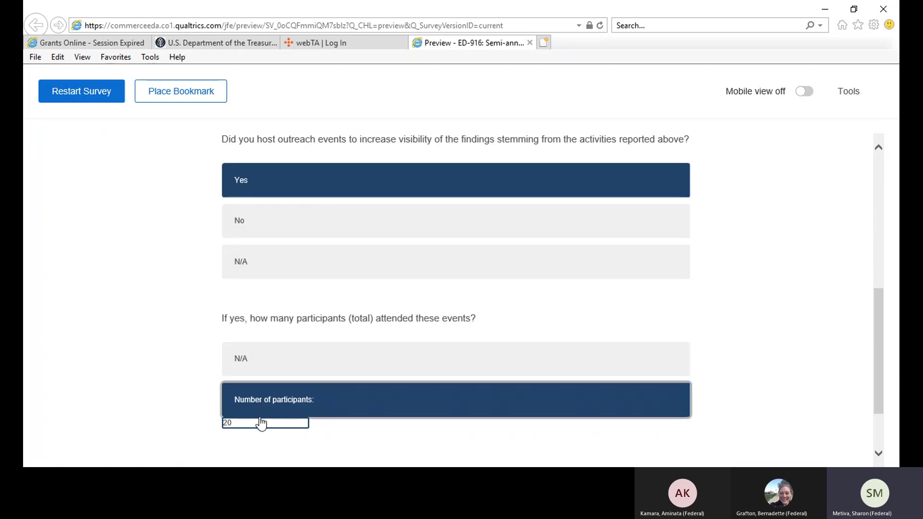
{"action": "left_click", "coordinate": [254, 424]}
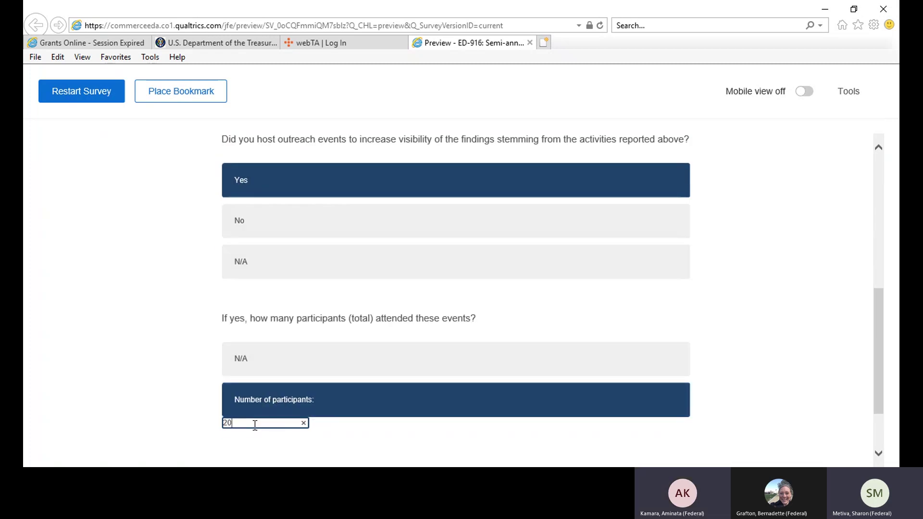
{"action": "key", "text": "BackSpace"}
{"action": "key", "text": "BackSpace"}
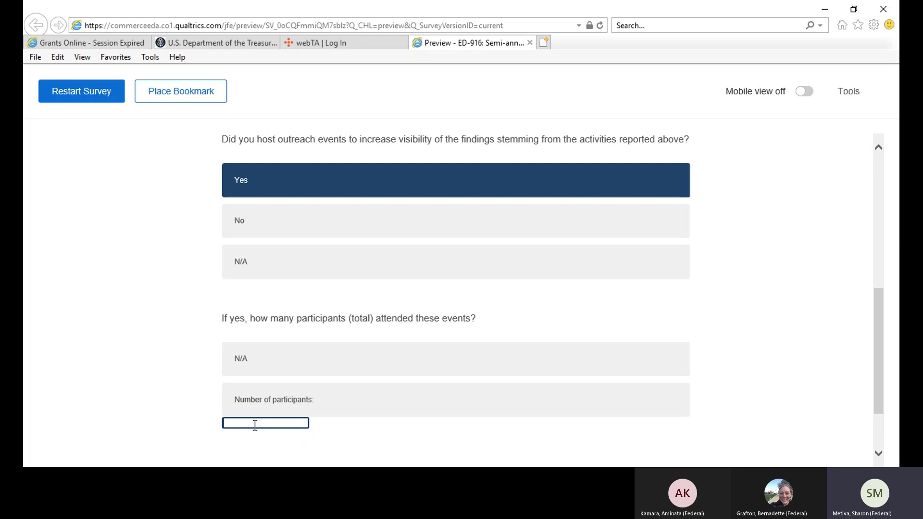
{"action": "type", "text": "20"}
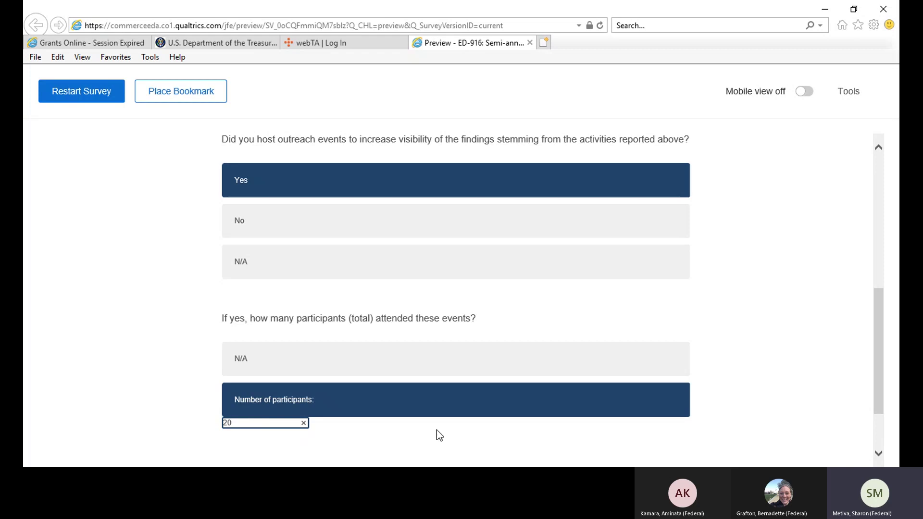
{"action": "scroll", "coordinate": [437, 430], "scroll_direction": "down", "scroll_amount": 2}
{"action": "left_click", "coordinate": [672, 422]}
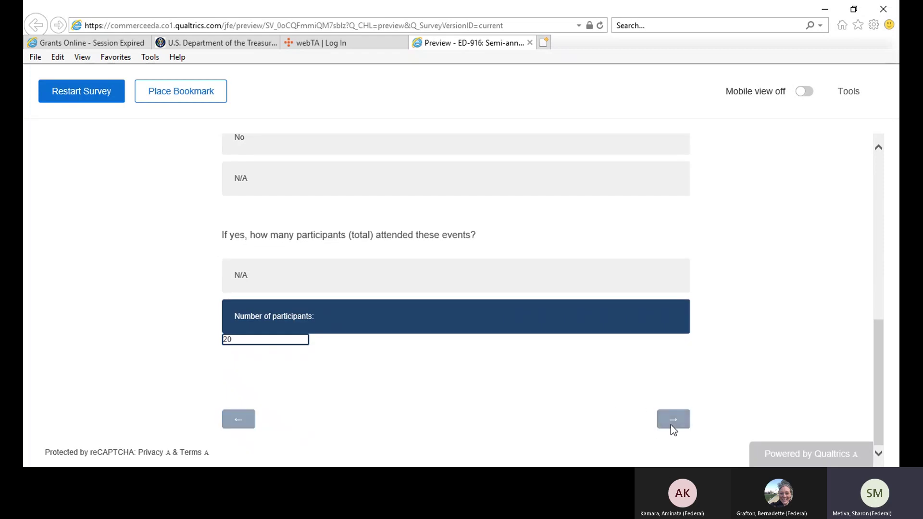
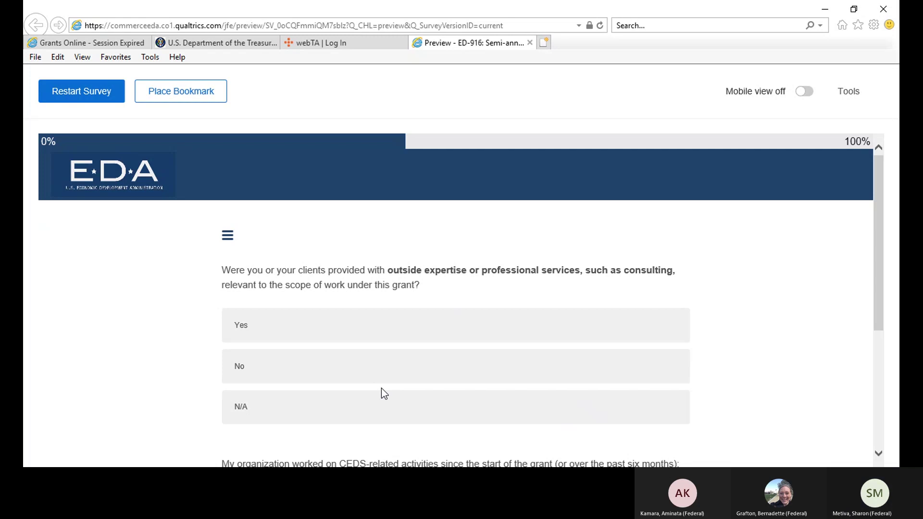
- Answer Yes to receiving outside expertise and Yes to working on CEDS-related activities, and submit the page
{"action": "left_click", "coordinate": [302, 326]}
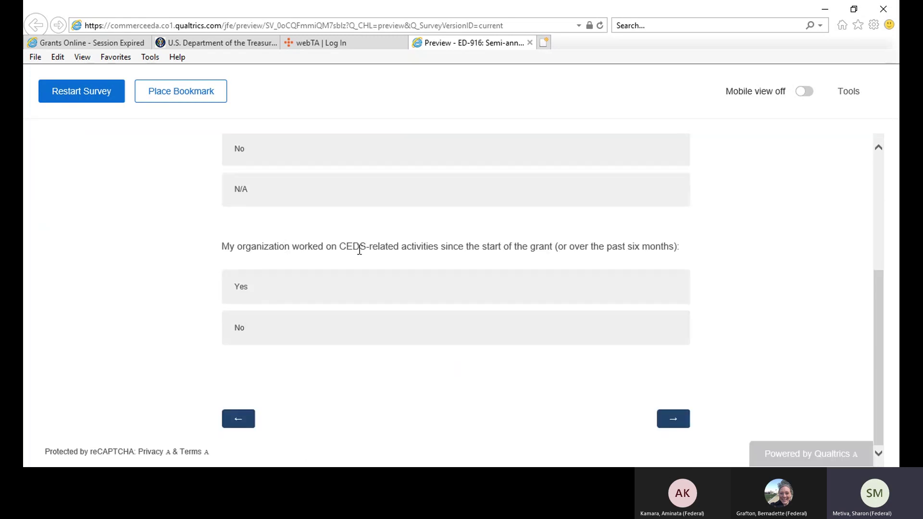
{"action": "left_click", "coordinate": [337, 283]}
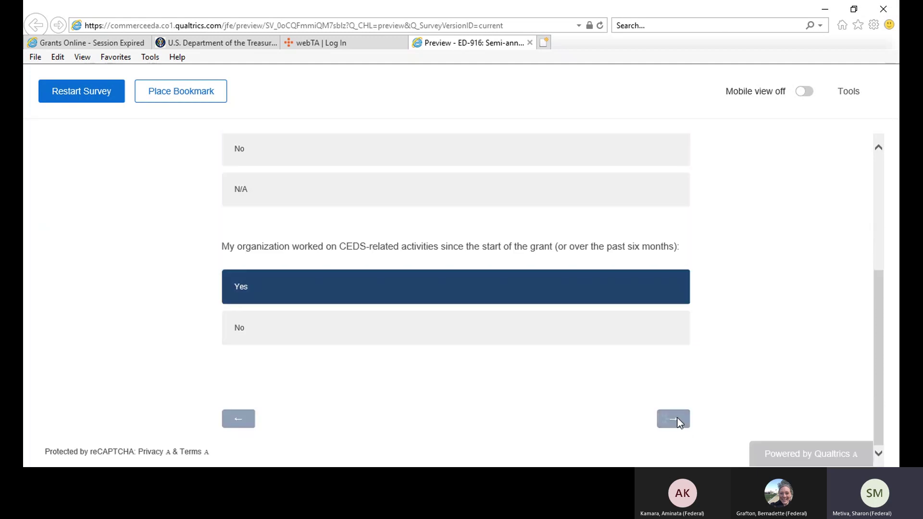
{"action": "left_click", "coordinate": [676, 419]}
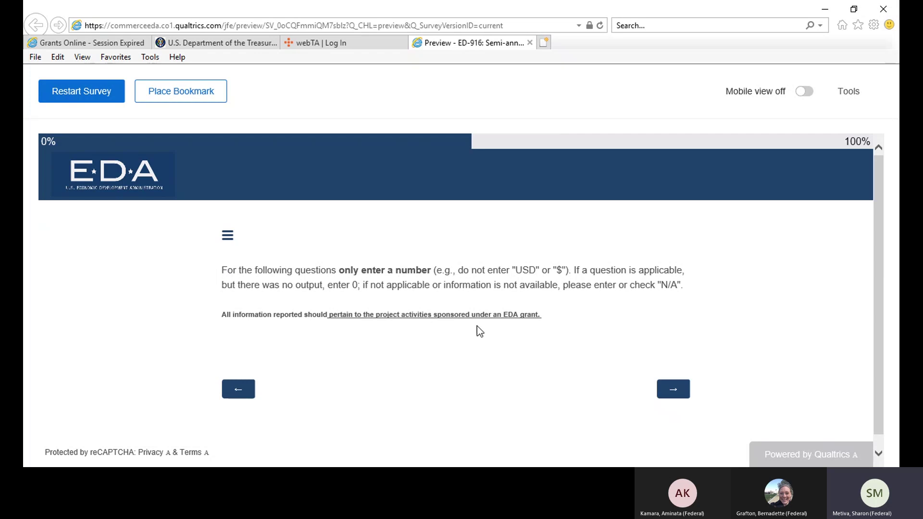
- Continue past the number-entry instructions and report that the CEDS Strategy Committee met 6 times over the past six months
{"action": "left_click", "coordinate": [673, 392]}
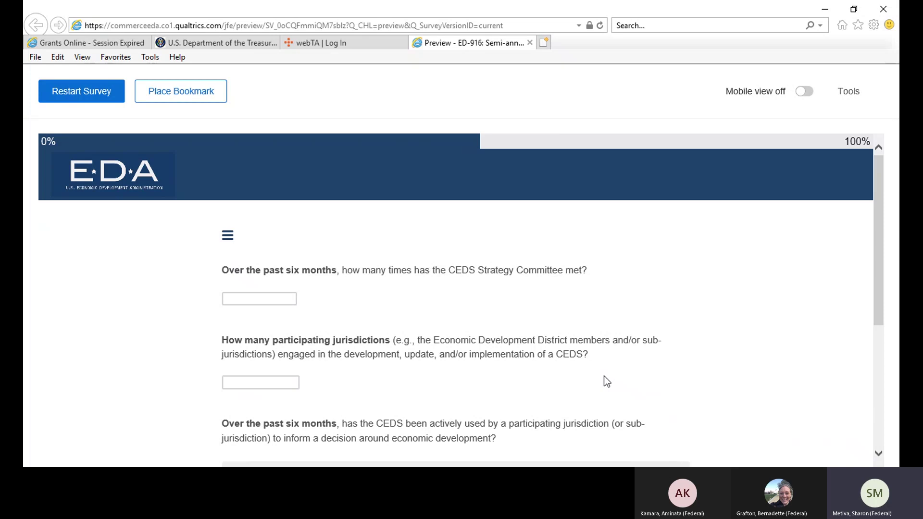
{"action": "left_click", "coordinate": [254, 298]}
{"action": "type", "text": "6"}
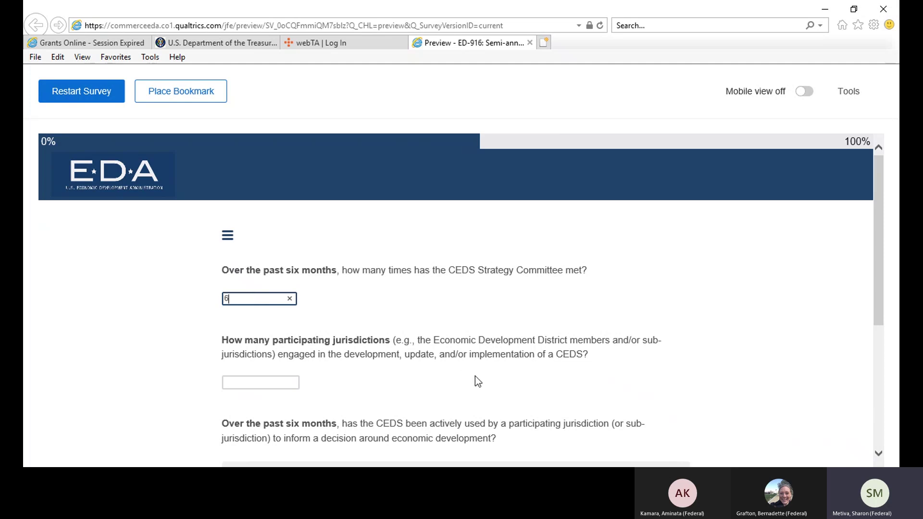
{"action": "left_click", "coordinate": [253, 383]}
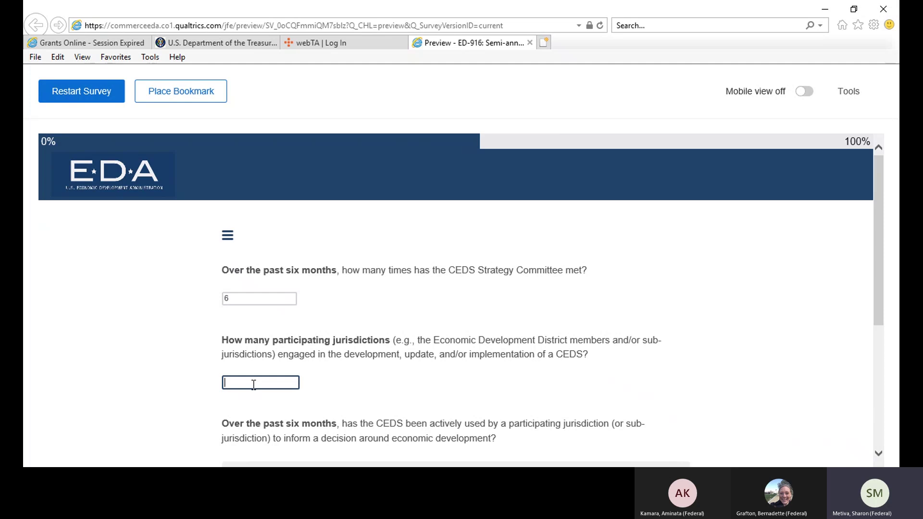
{"action": "type", "text": "Clallam "}
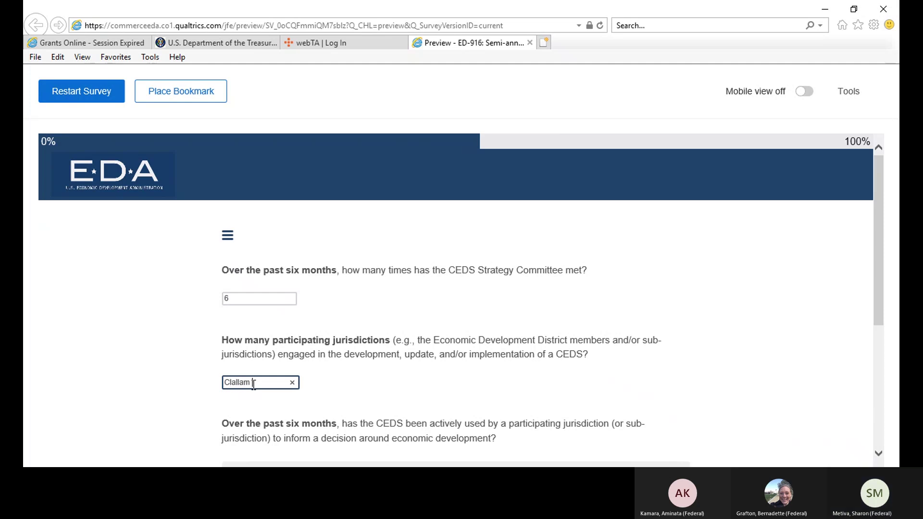
{"action": "type", "text": "and Jefferso"}
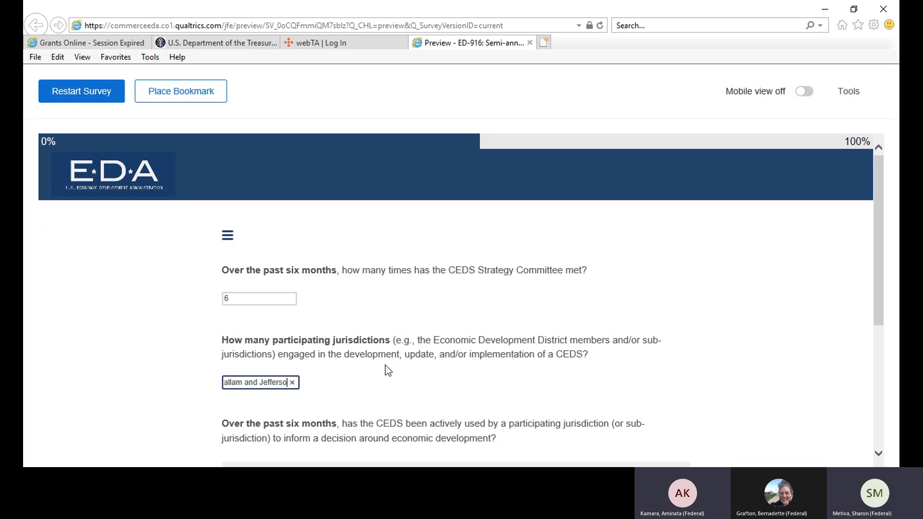
{"action": "key", "text": "BackSpace"}
{"action": "key", "text": "BackSpace"}
{"action": "key", "text": "BackSpace"}
{"action": "key", "text": "BackSpace"}
{"action": "key", "text": "BackSpace"}
{"action": "key", "text": "BackSpace"}
{"action": "key", "text": "BackSpace"}
{"action": "key", "text": "BackSpace"}
{"action": "key", "text": "BackSpace"}
{"action": "key", "text": "BackSpace"}
{"action": "key", "text": "BackSpace"}
{"action": "key", "text": "BackSpace"}
{"action": "key", "text": "BackSpace"}
{"action": "key", "text": "BackSpace"}
{"action": "key", "text": "BackSpace"}
{"action": "key", "text": "BackSpace"}
{"action": "key", "text": "BackSpace"}
{"action": "key", "text": "BackSpace"}
{"action": "key", "text": "BackSpace"}
{"action": "key", "text": "BackSpace"}
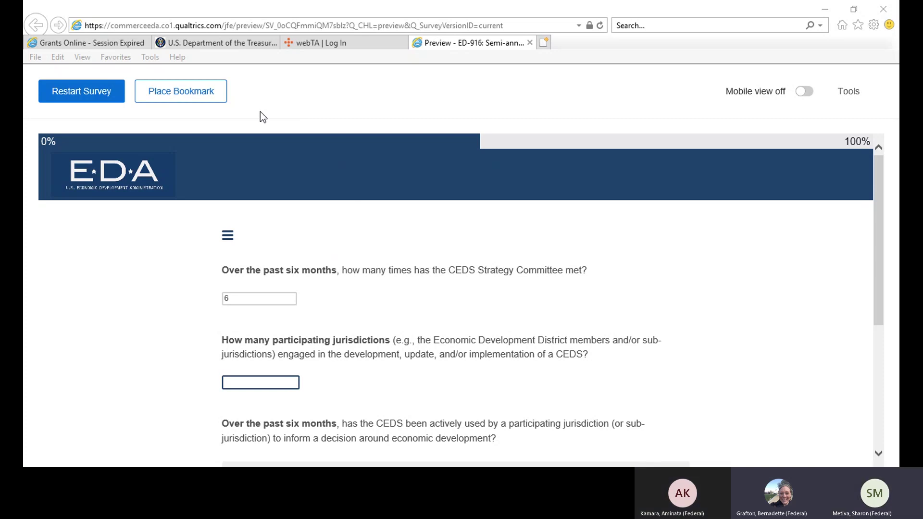
- Report 2 participating jurisdictions, answer Yes to the CEDS informing an economic development decision, and continue
{"action": "left_click", "coordinate": [722, 61]}
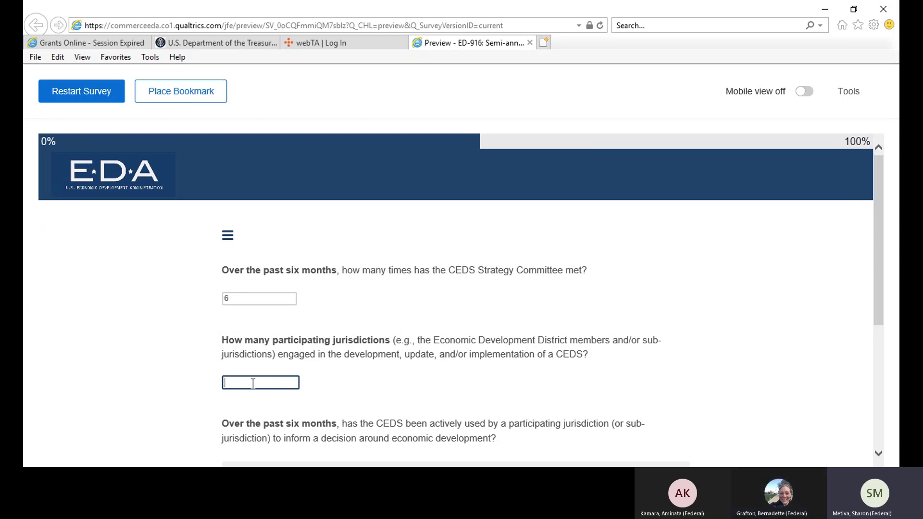
{"action": "type", "text": "2"}
{"action": "scroll", "coordinate": [419, 385], "scroll_direction": "down", "scroll_amount": 4}
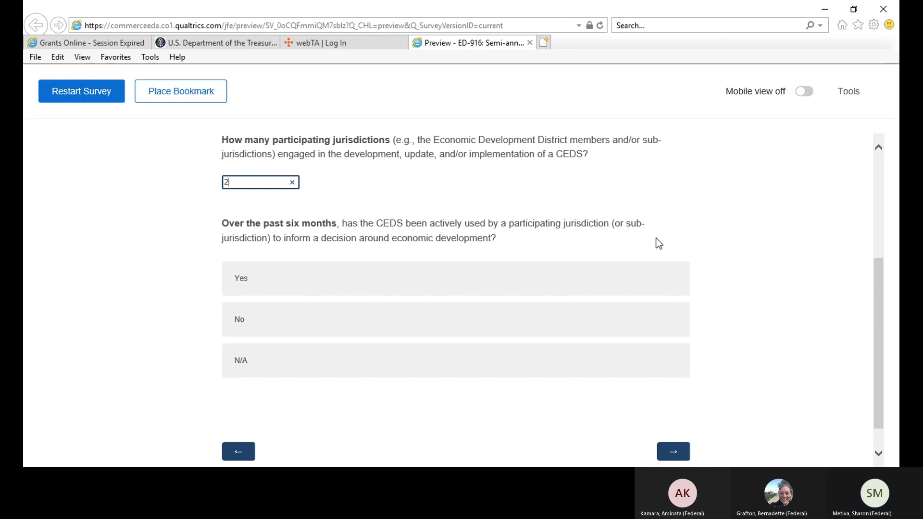
{"action": "left_click", "coordinate": [359, 284]}
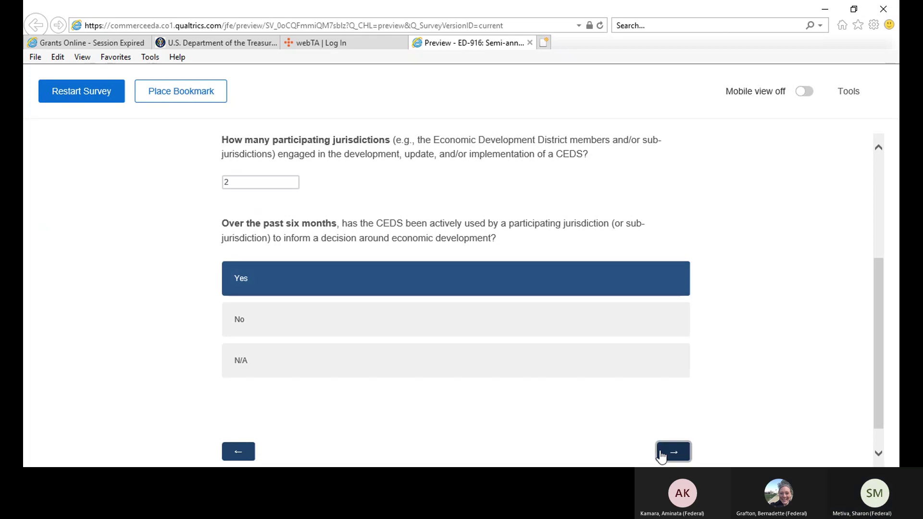
{"action": "left_click", "coordinate": [672, 452]}
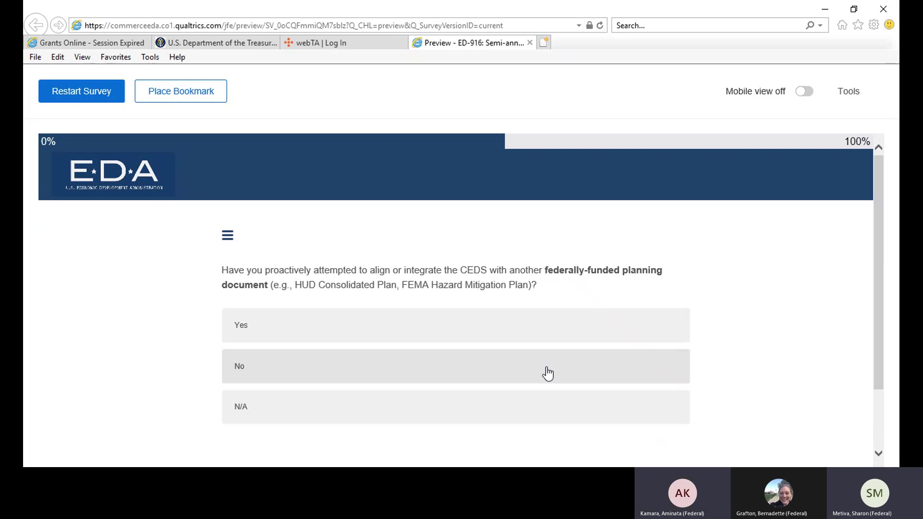
- Answer No to aligning the CEDS with another federally-funded planning document and continue
{"action": "scroll", "coordinate": [484, 353], "scroll_direction": "down", "scroll_amount": 1}
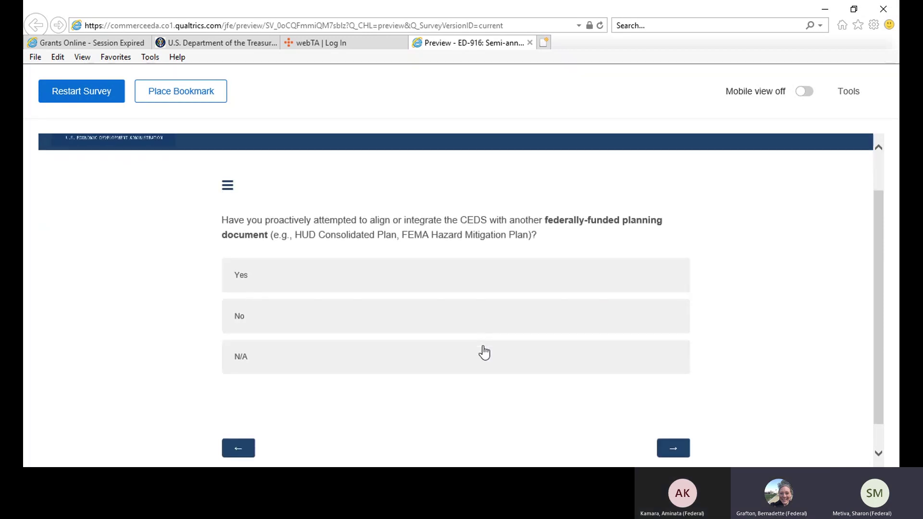
{"action": "left_click", "coordinate": [351, 319]}
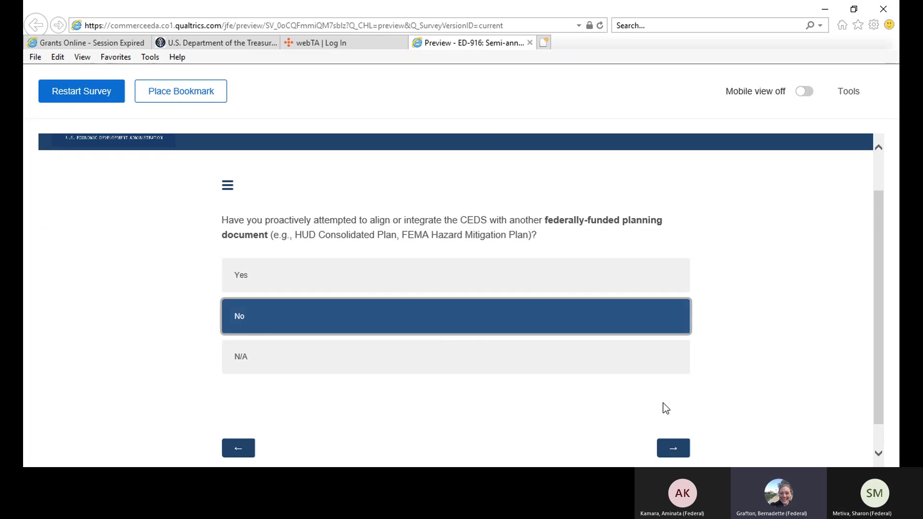
{"action": "left_click", "coordinate": [679, 445]}
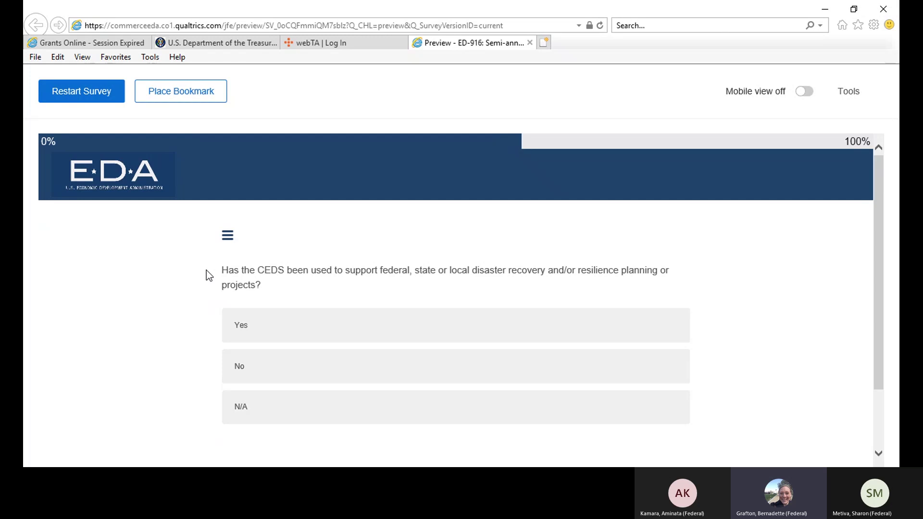
- Answer Yes to the CEDS supporting disaster recovery or resilience planning and continue to the Categories of Outputs overview
{"action": "left_click", "coordinate": [309, 327]}
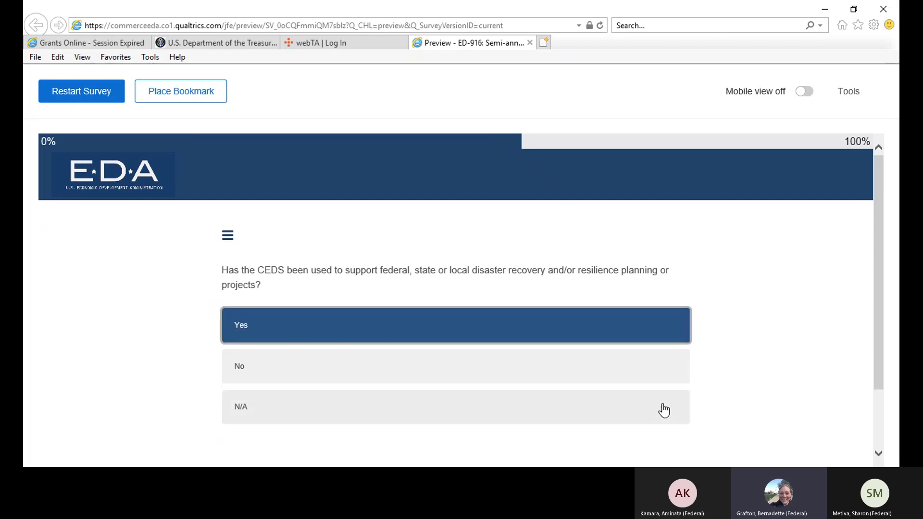
{"action": "scroll", "coordinate": [664, 410], "scroll_direction": "down", "scroll_amount": 2}
{"action": "left_click", "coordinate": [673, 417]}
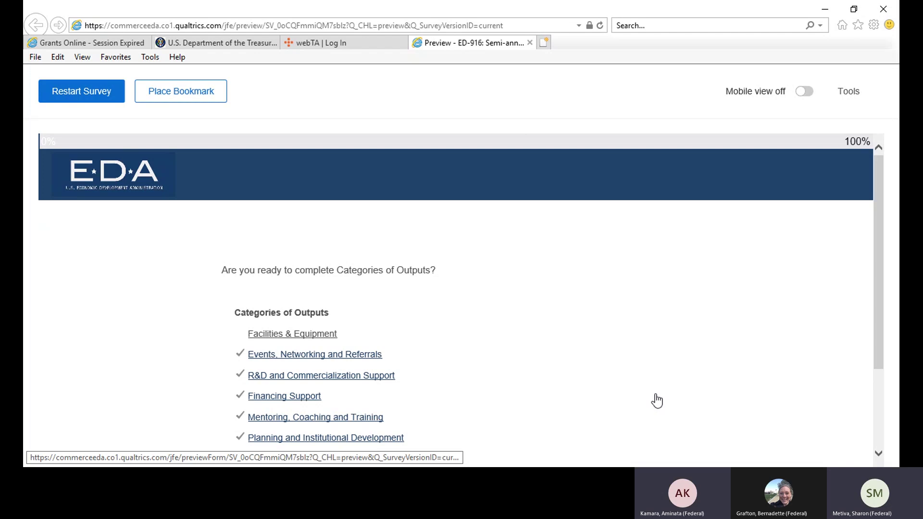
- Continue past the Categories of Outputs overview and choose "Yes, list geographic information" for the availability of area-level output data
{"action": "scroll", "coordinate": [657, 401], "scroll_direction": "down", "scroll_amount": 2}
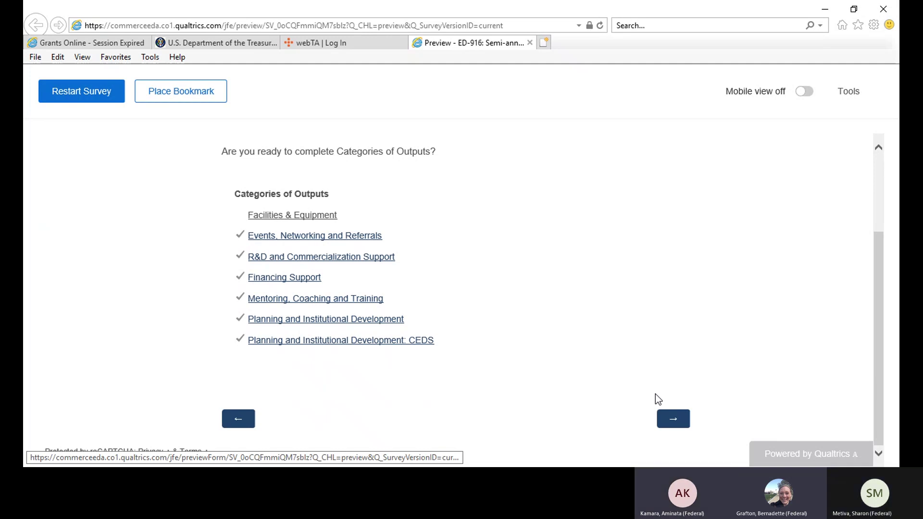
{"action": "left_click", "coordinate": [677, 420]}
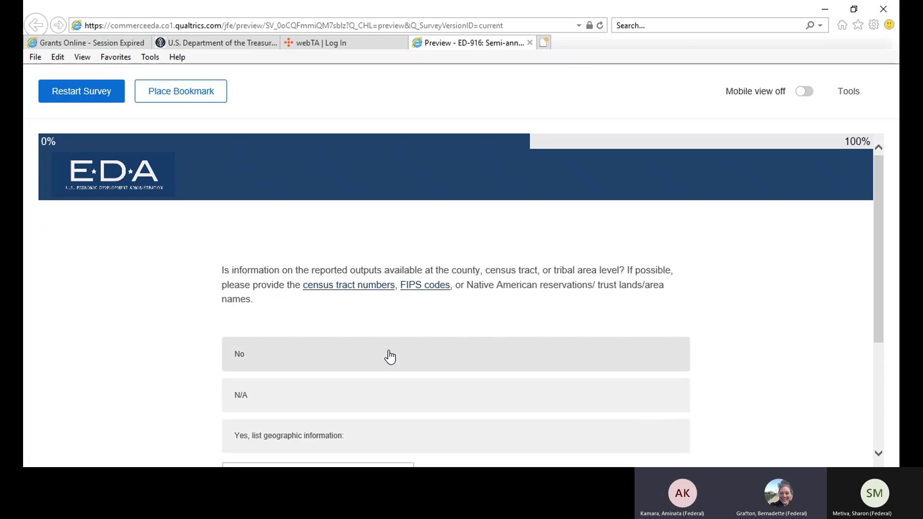
{"action": "scroll", "coordinate": [389, 357], "scroll_direction": "down", "scroll_amount": 1}
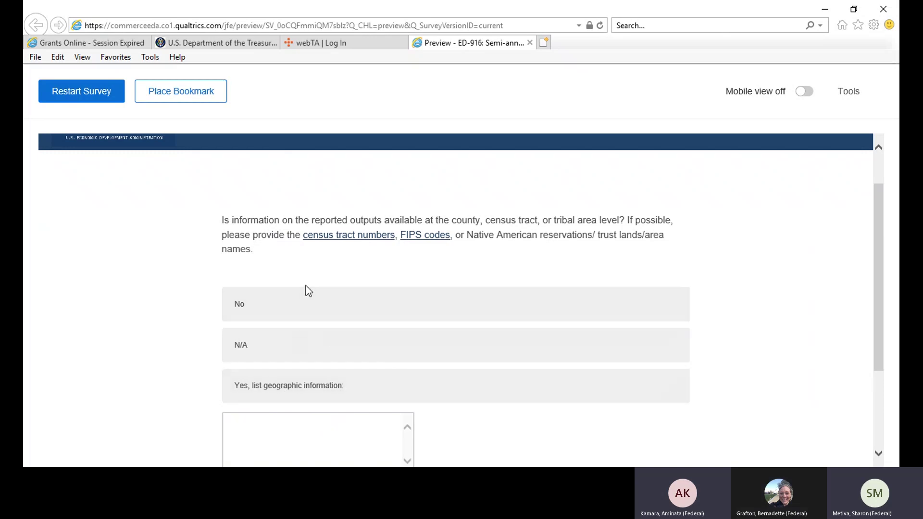
{"action": "left_click", "coordinate": [284, 313]}
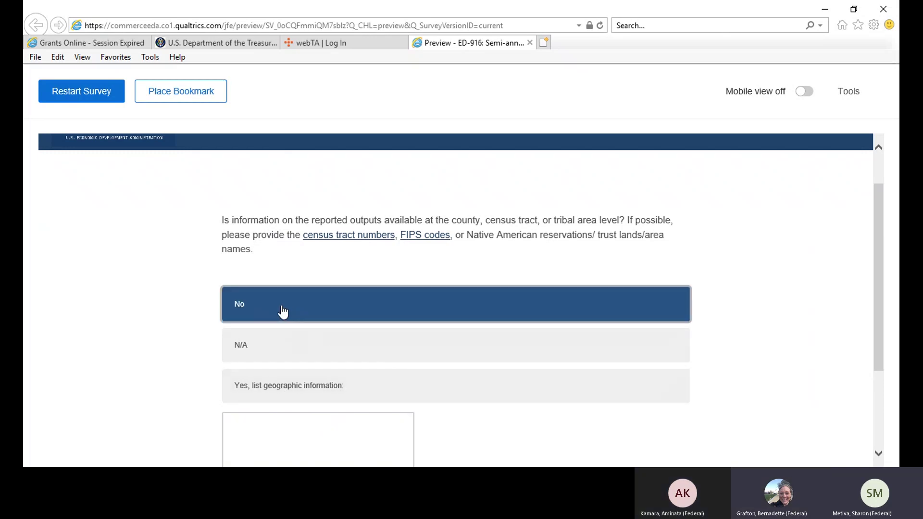
{"action": "scroll", "coordinate": [579, 361], "scroll_direction": "down", "scroll_amount": 3}
{"action": "scroll", "coordinate": [578, 361], "scroll_direction": "up", "scroll_amount": 1}
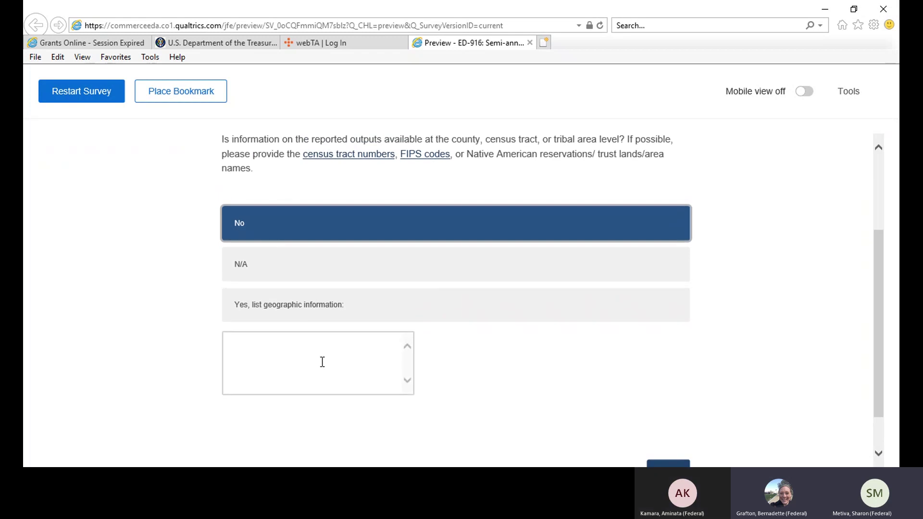
{"action": "left_click", "coordinate": [248, 347]}
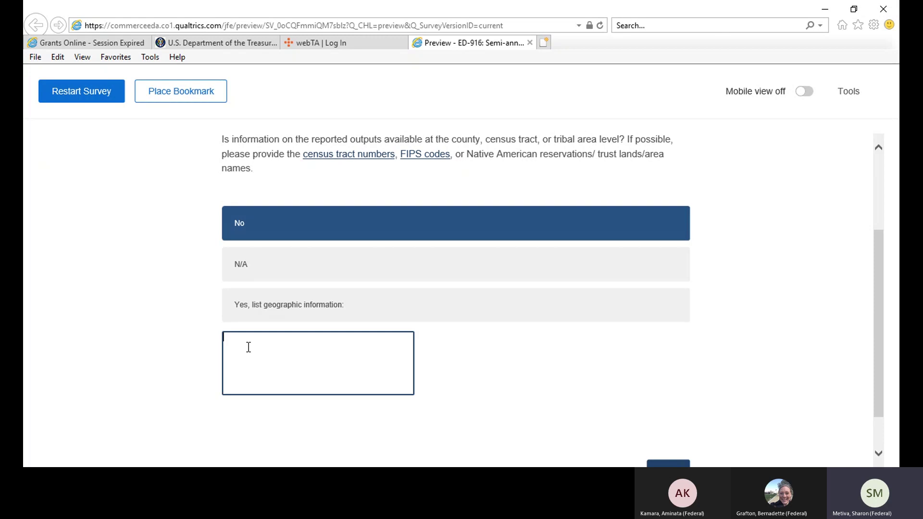
{"action": "left_click", "coordinate": [278, 313]}
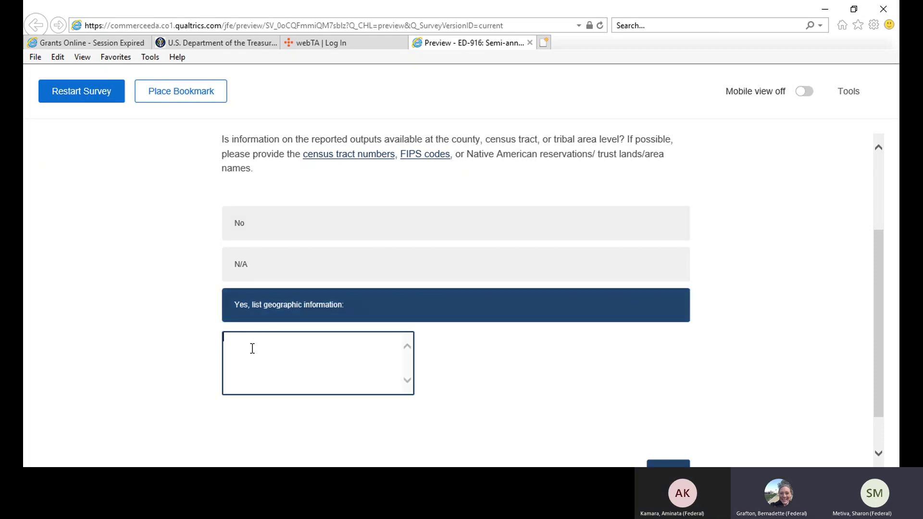
- List "Clallam and Jefferson counties, Washington Peninsula" as the geographic information and continue to the planning tools question
{"action": "type", "text": "Clallam and"}
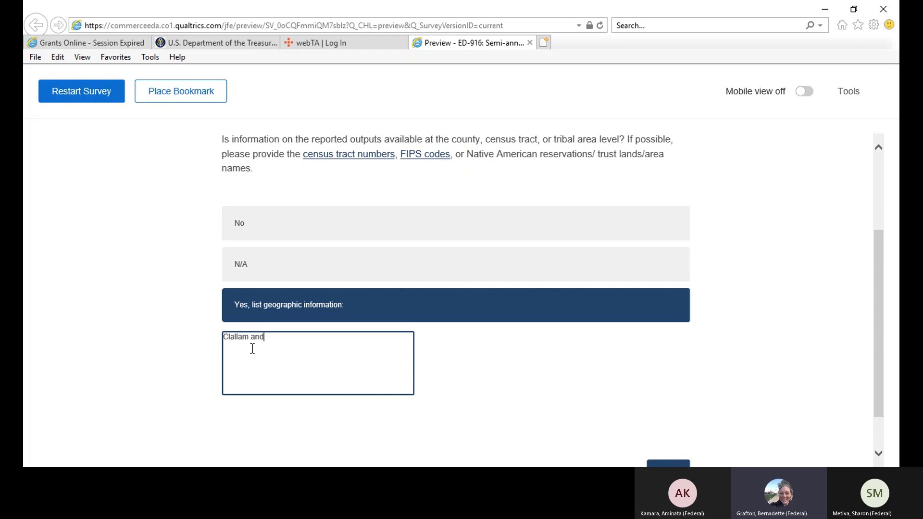
{"action": "type", "text": " Jefferson counties, WAs"}
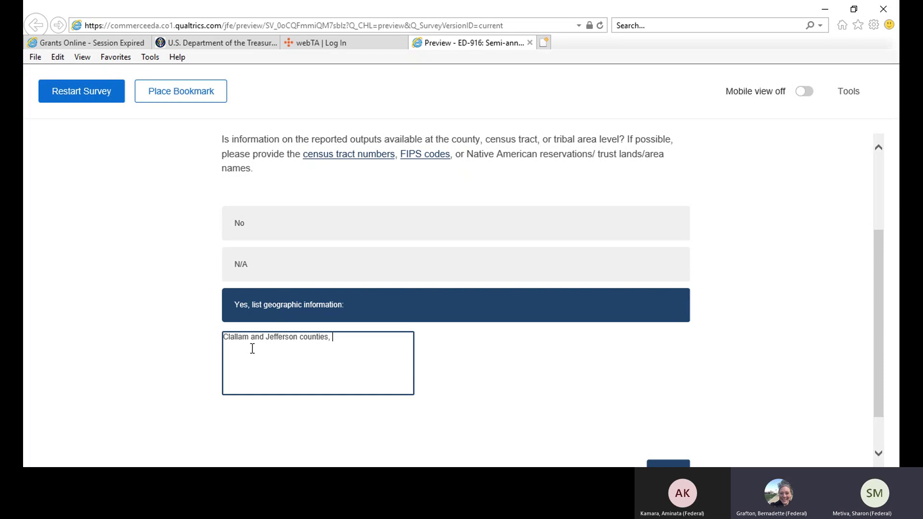
{"action": "key", "text": "BackSpace"}
{"action": "key", "text": "BackSpace"}
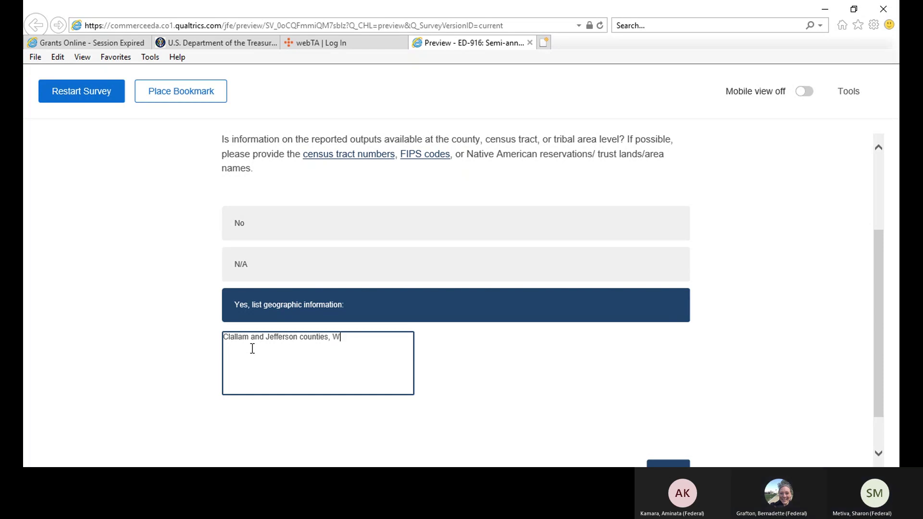
{"action": "type", "text": "ashington Pen"}
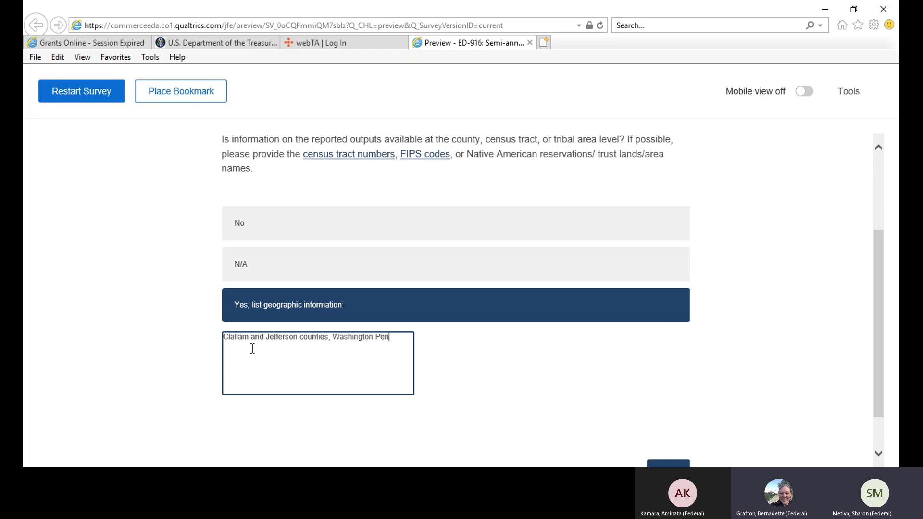
{"action": "type", "text": "insula"}
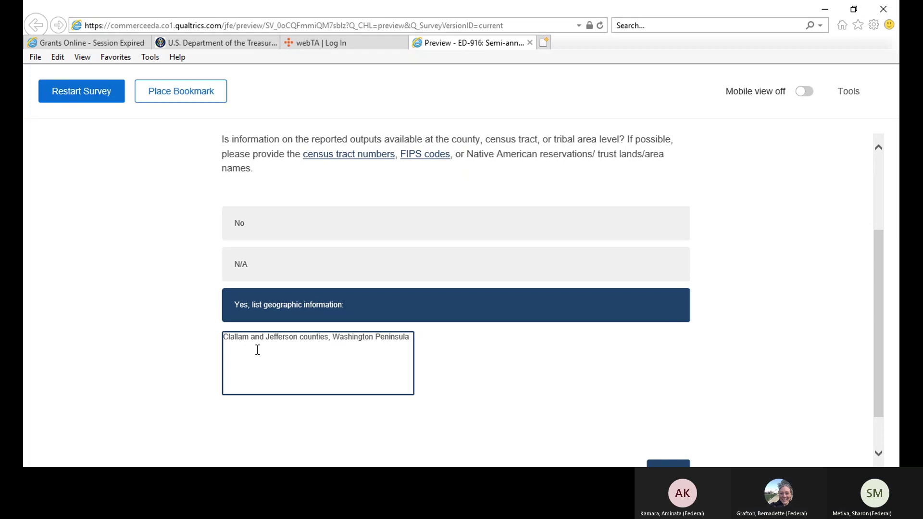
{"action": "scroll", "coordinate": [550, 399], "scroll_direction": "down", "scroll_amount": 1}
{"action": "left_click", "coordinate": [663, 420]}
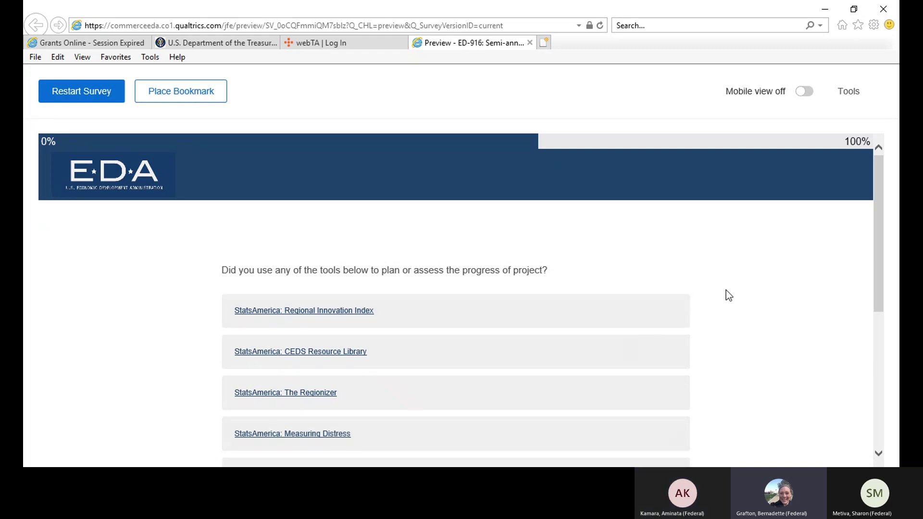
- Review the listed StatsAmerica and cluster mapping tools, answer N/A for the tools used to plan or assess the project, and continue
{"action": "scroll", "coordinate": [726, 290], "scroll_direction": "down", "scroll_amount": 2}
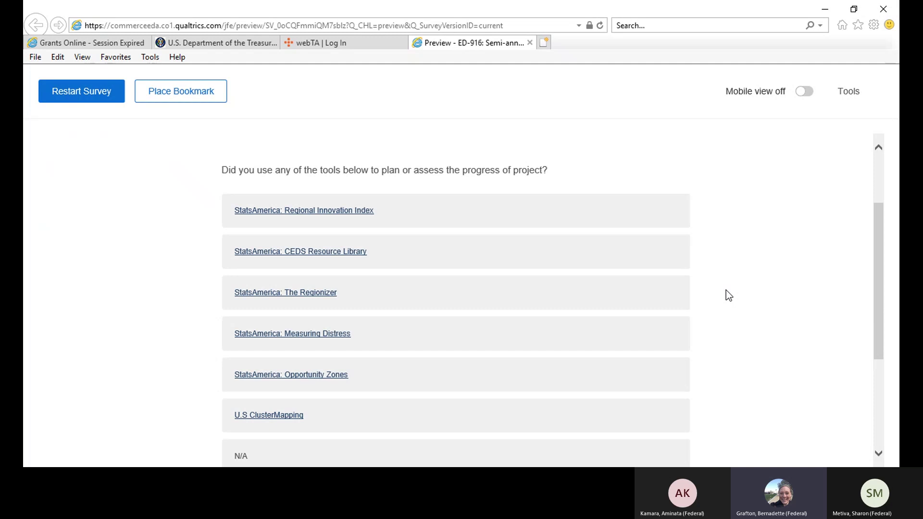
{"action": "scroll", "coordinate": [725, 290], "scroll_direction": "down", "scroll_amount": 2}
{"action": "scroll", "coordinate": [725, 290], "scroll_direction": "up", "scroll_amount": 3}
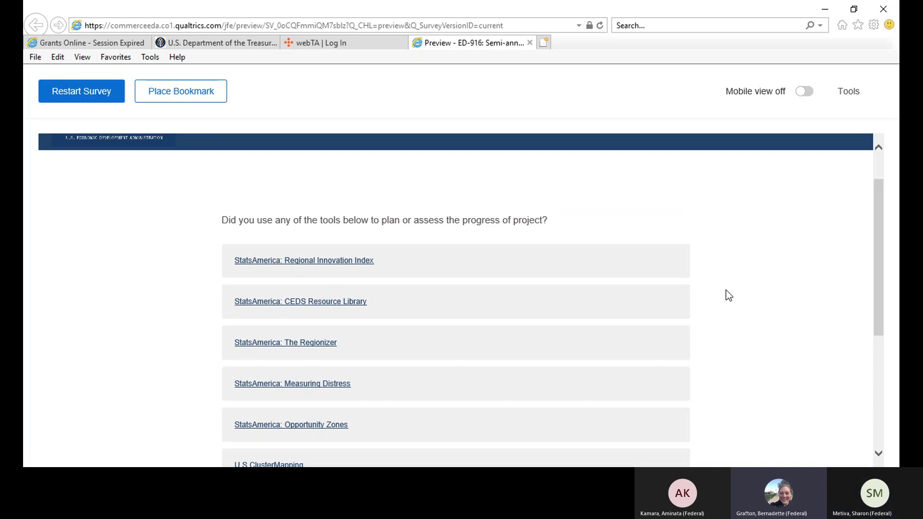
{"action": "scroll", "coordinate": [726, 290], "scroll_direction": "down", "scroll_amount": 2}
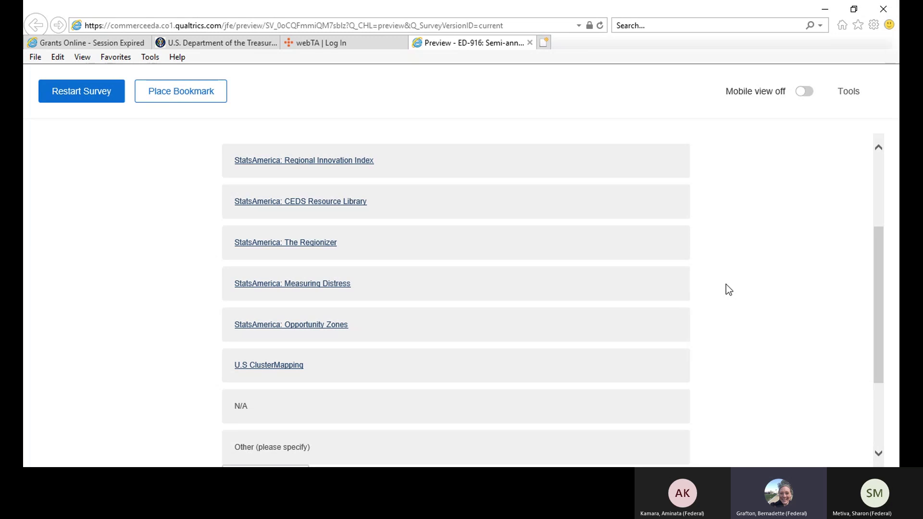
{"action": "scroll", "coordinate": [727, 284], "scroll_direction": "down", "scroll_amount": 1}
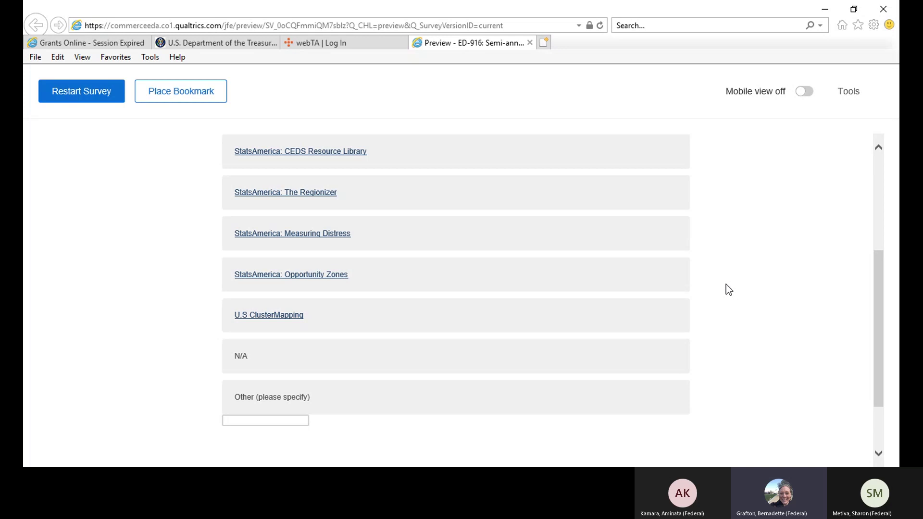
{"action": "scroll", "coordinate": [726, 285], "scroll_direction": "up", "scroll_amount": 2}
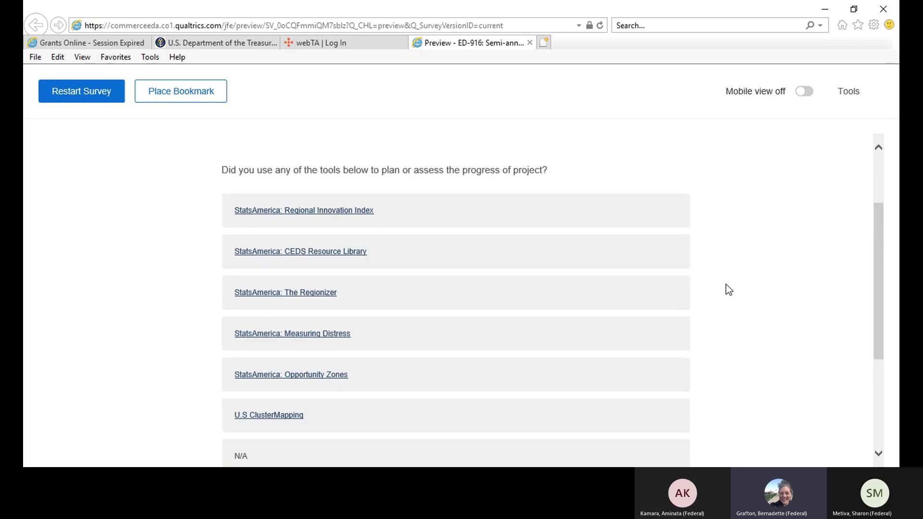
{"action": "scroll", "coordinate": [729, 289], "scroll_direction": "down", "scroll_amount": 2}
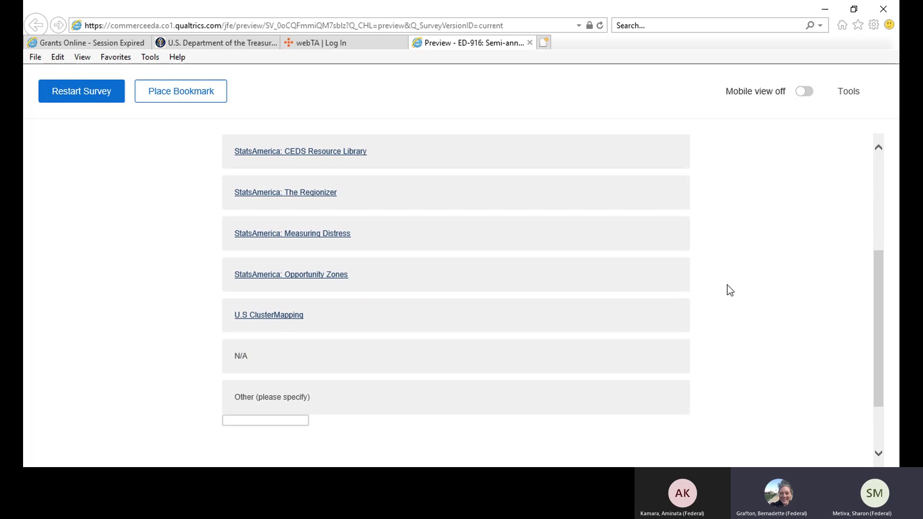
{"action": "scroll", "coordinate": [730, 291], "scroll_direction": "down", "scroll_amount": 1}
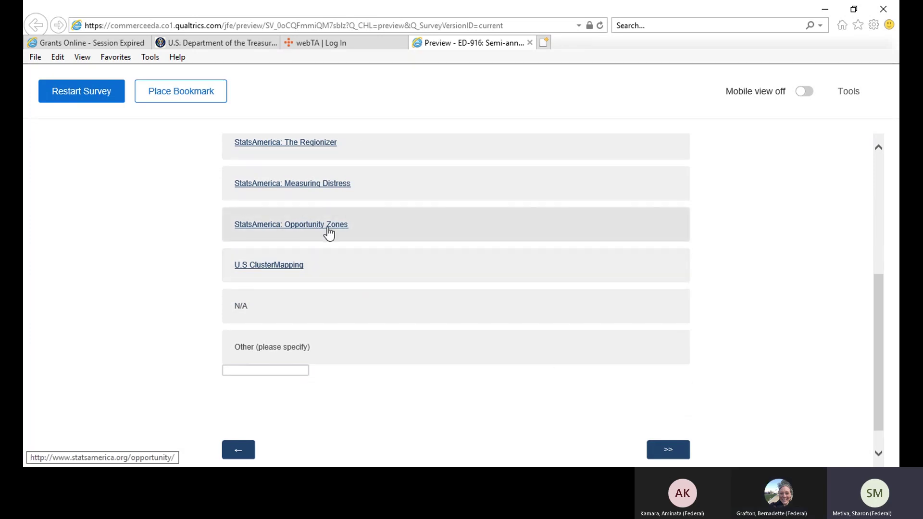
{"action": "left_click", "coordinate": [270, 313]}
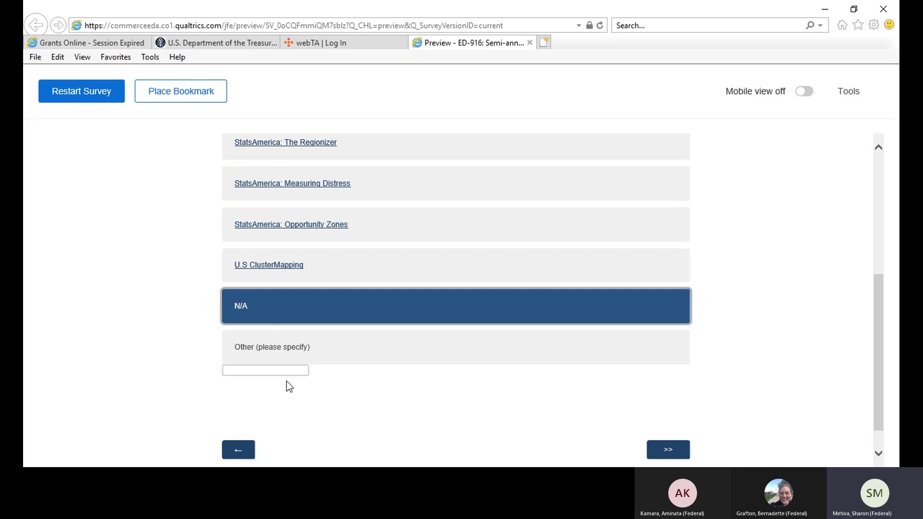
{"action": "left_click", "coordinate": [666, 449]}
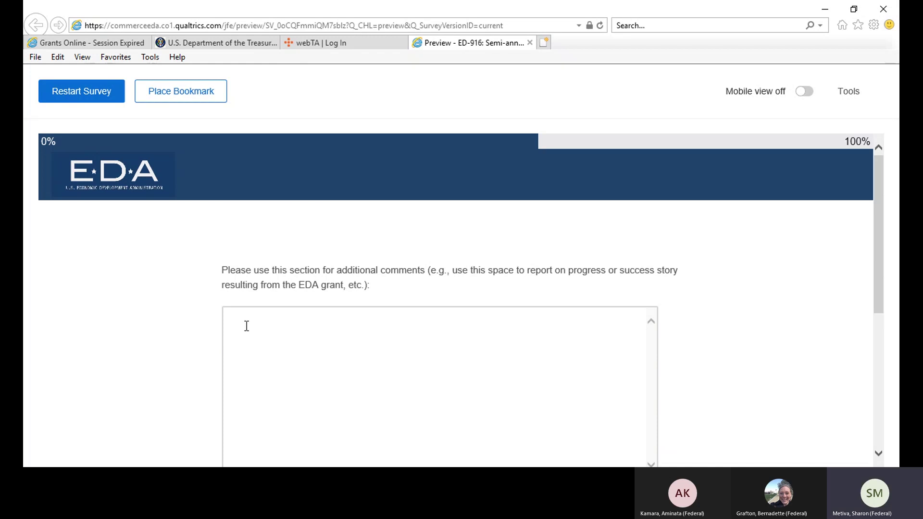
- Begin the additional comments with "Agri-business development which partnered with local food producers"
{"action": "left_click", "coordinate": [246, 326]}
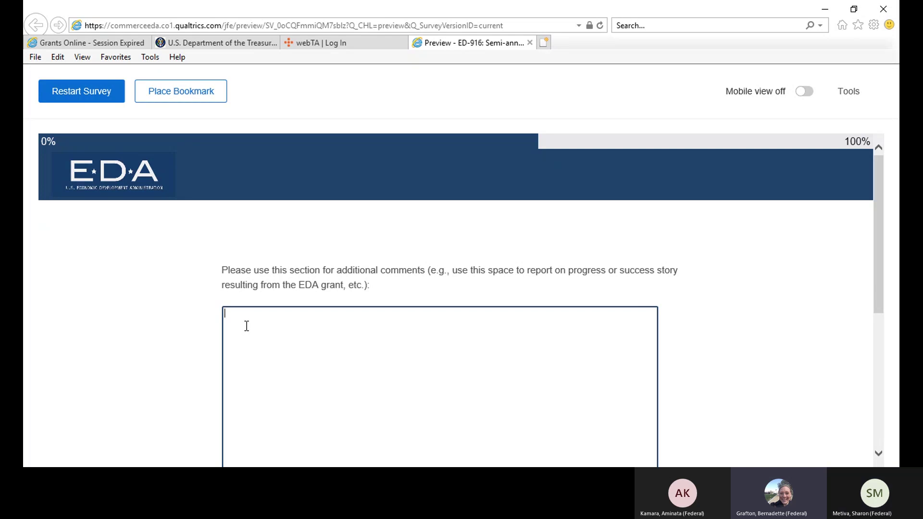
{"action": "type", "text": "Agricul"}
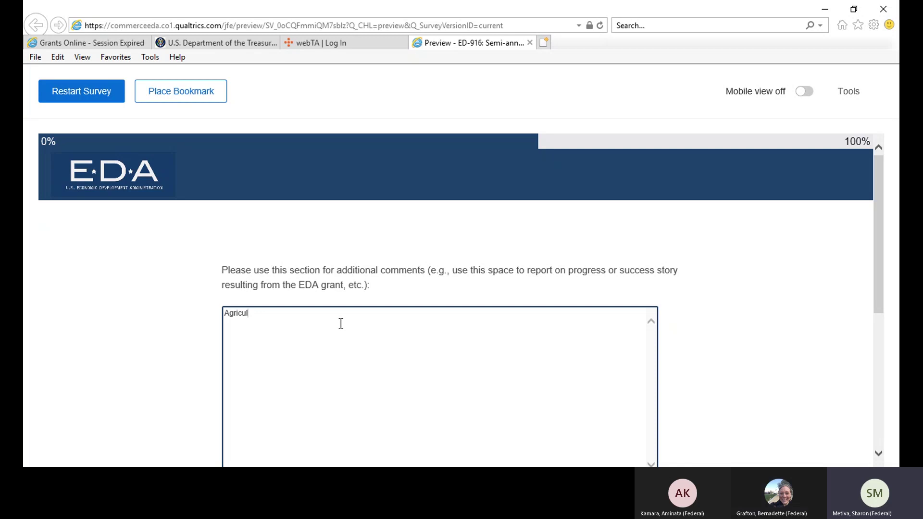
{"action": "key", "text": "BackSpace"}
{"action": "key", "text": "BackSpace"}
{"action": "key", "text": "BackSpace"}
{"action": "key", "text": "BackSpace"}
{"action": "type", "text": "i-busine"}
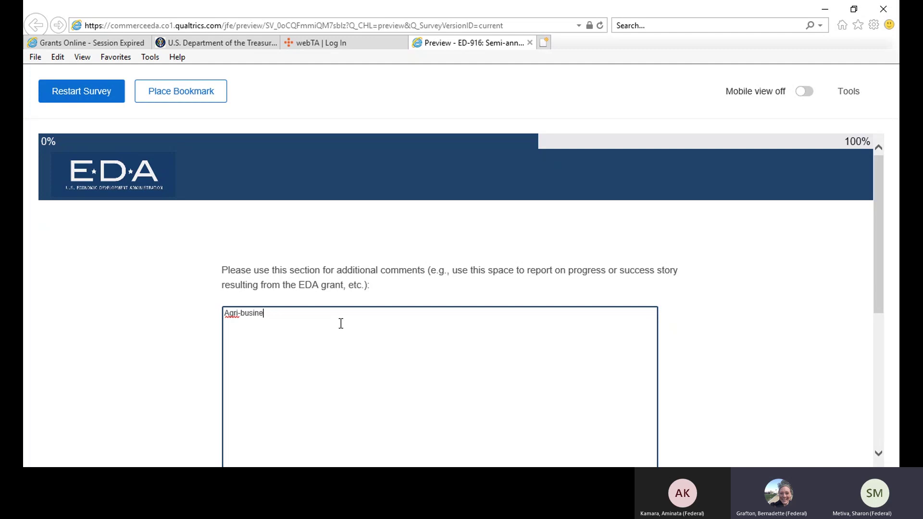
{"action": "type", "text": "ss "}
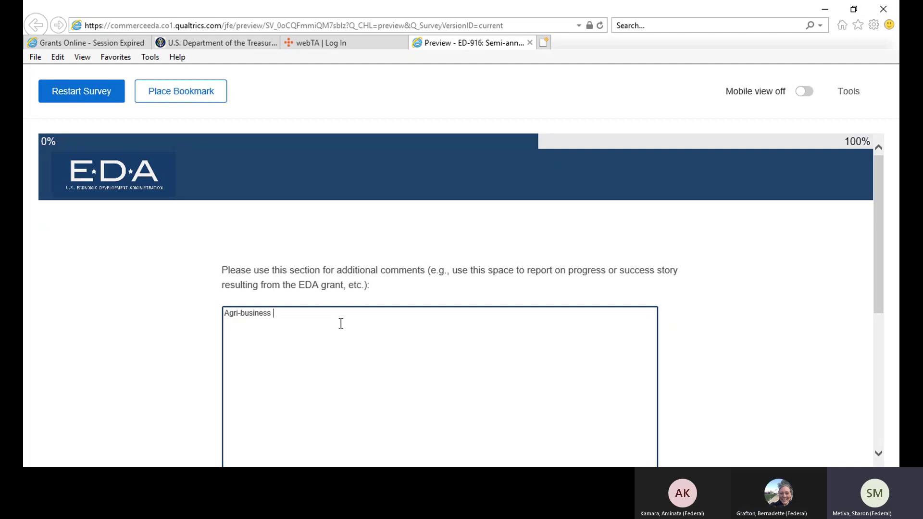
{"action": "type", "text": "development"}
{"action": "key", "text": "BackSpace"}
{"action": "type", "text": "wh"}
{"action": "key", "text": "BackSpace"}
{"action": "type", "text": "hich partnered with "}
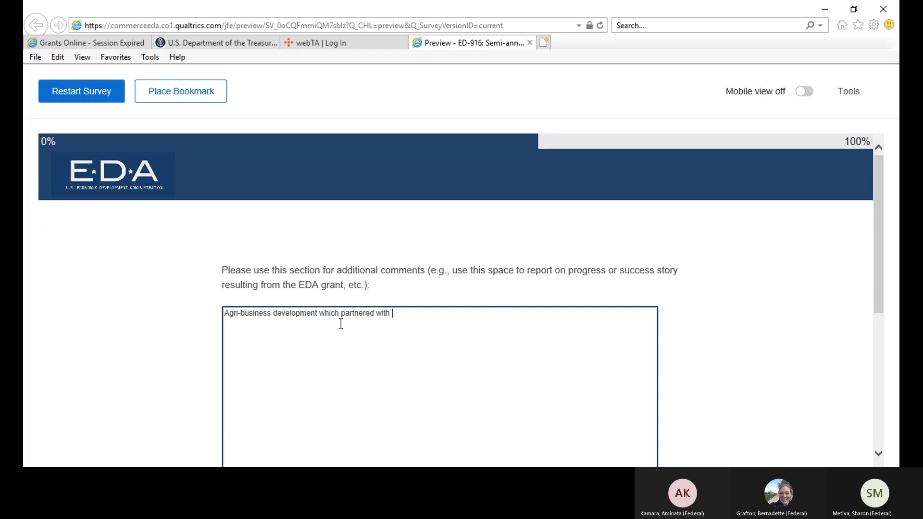
{"action": "type", "text": "local food producers "}
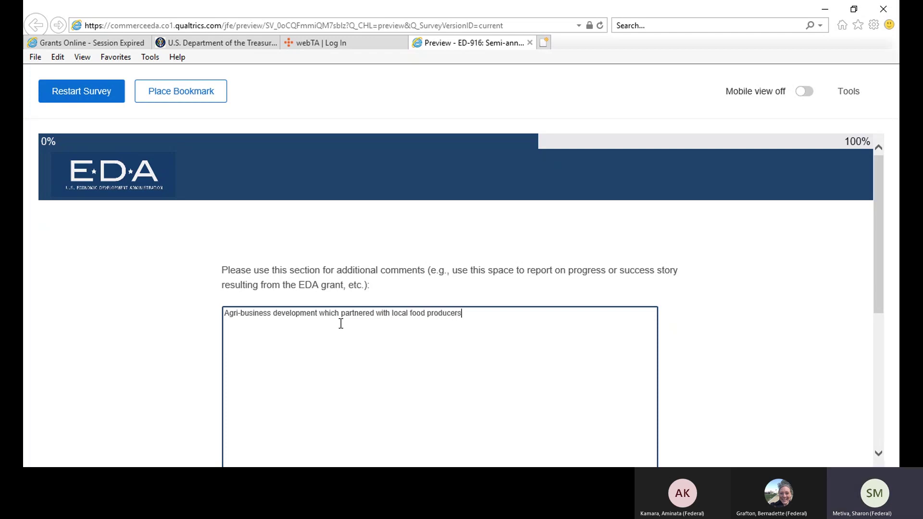
{"action": "type", "text": "t"}
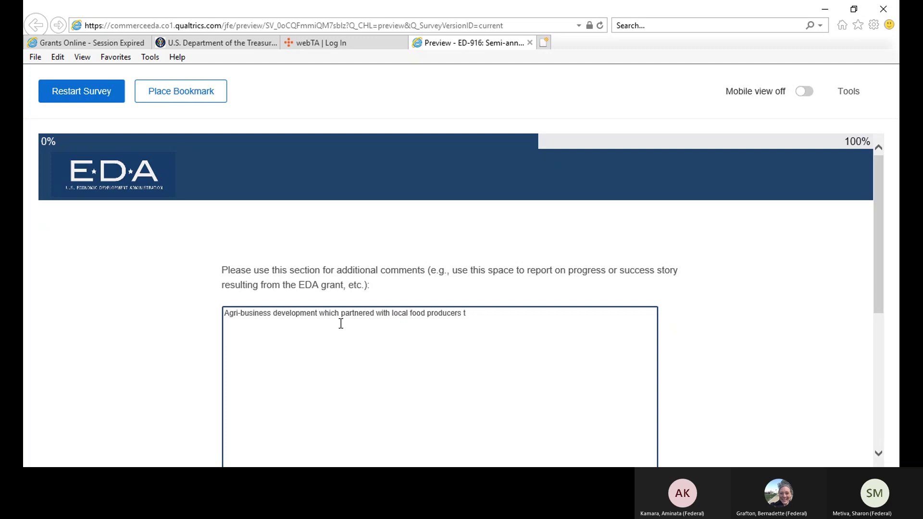
{"action": "key", "text": "BackSpace"}
{"action": "key", "text": "BackSpace"}
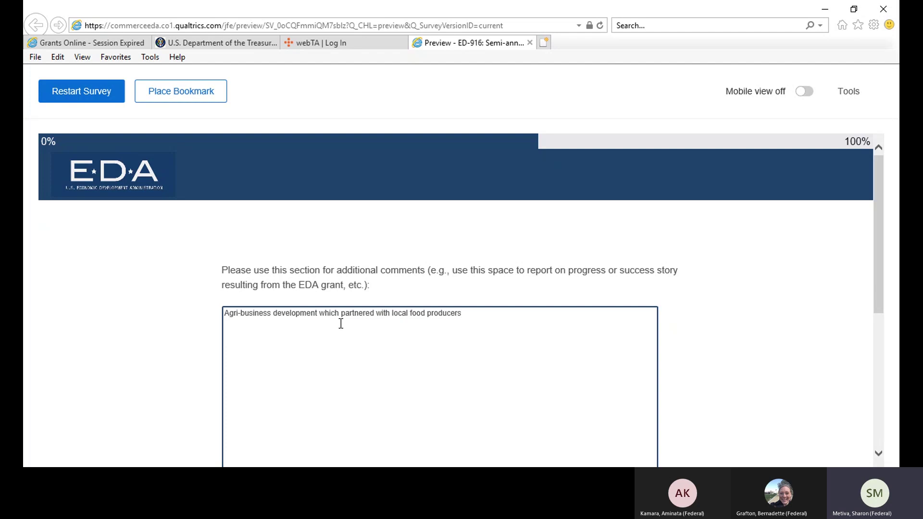
- Complete the additional comments sentence with ", community kitchen, restaurants, food pantry."
{"action": "type", "text": "community kit"}
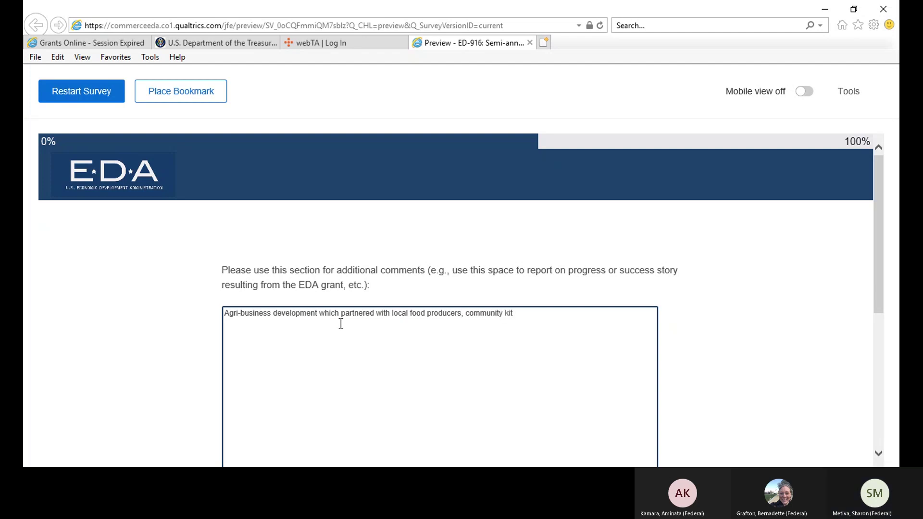
{"action": "type", "text": "he"}
{"action": "key", "text": "BackSpace"}
{"action": "key", "text": "BackSpace"}
{"action": "type", "text": "hen, "}
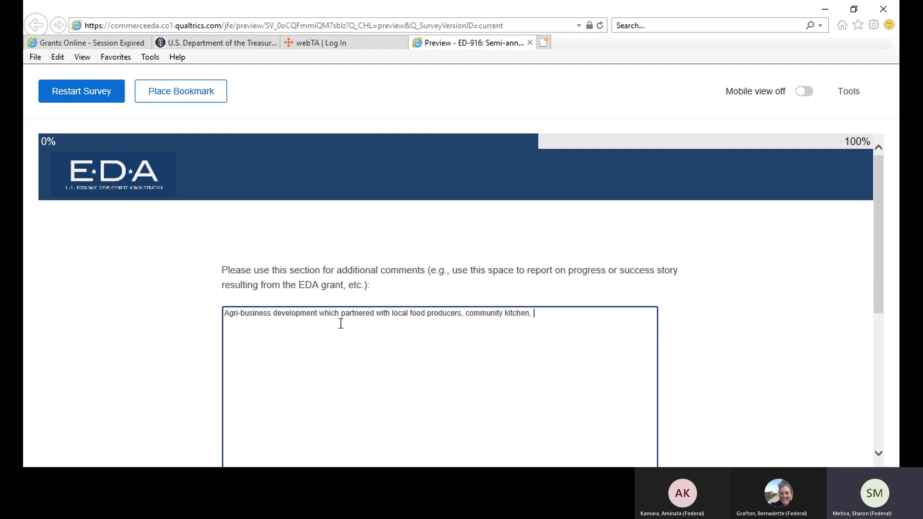
{"action": "type", "text": "restaurants, "}
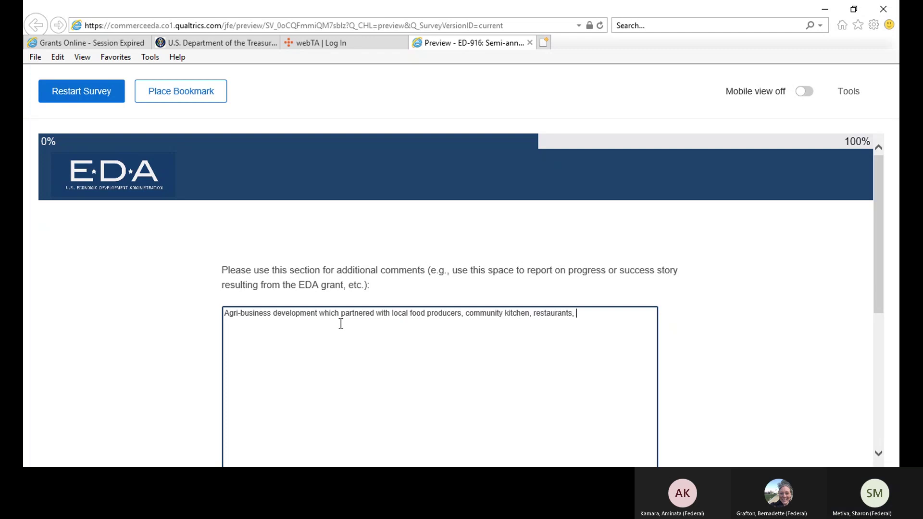
{"action": "type", "text": "food pantry"}
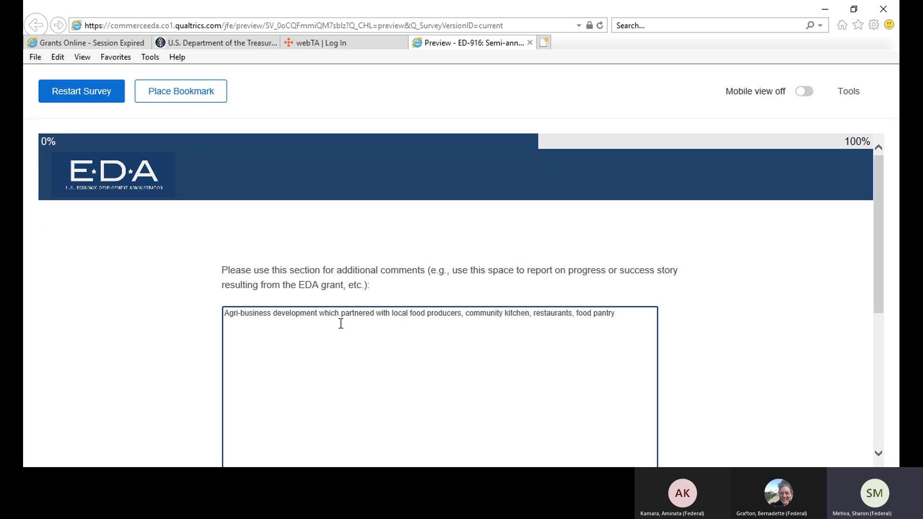
{"action": "type", "text": "."}
{"action": "scroll", "coordinate": [341, 323], "scroll_direction": "down", "scroll_amount": 3}
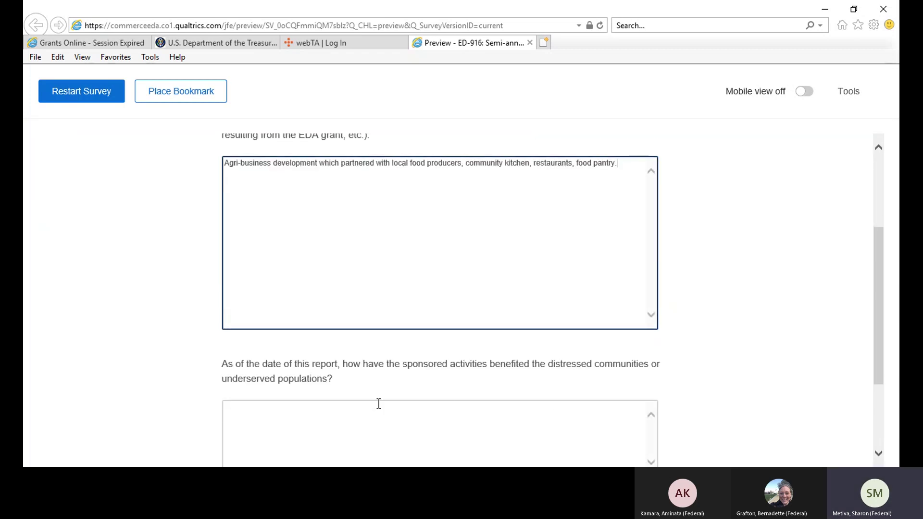
- Activate the answer box asking how the sponsored activities benefited distressed communities or underserved populations
{"action": "scroll", "coordinate": [355, 406], "scroll_direction": "down", "scroll_amount": 2}
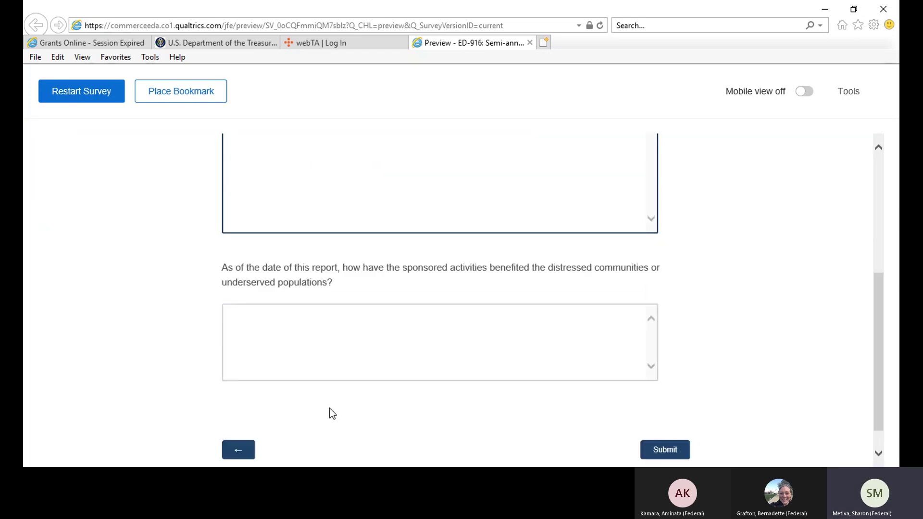
{"action": "left_click", "coordinate": [299, 311]}
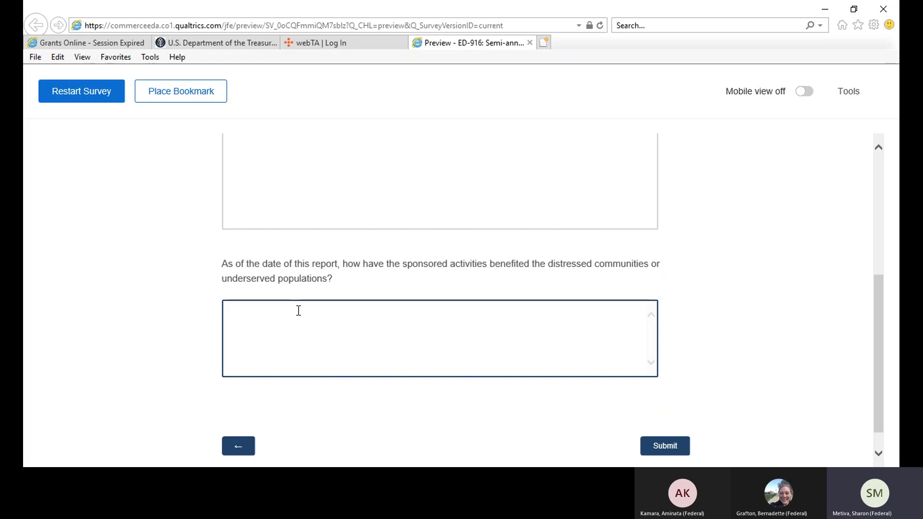
{"action": "type", "text": "The"}
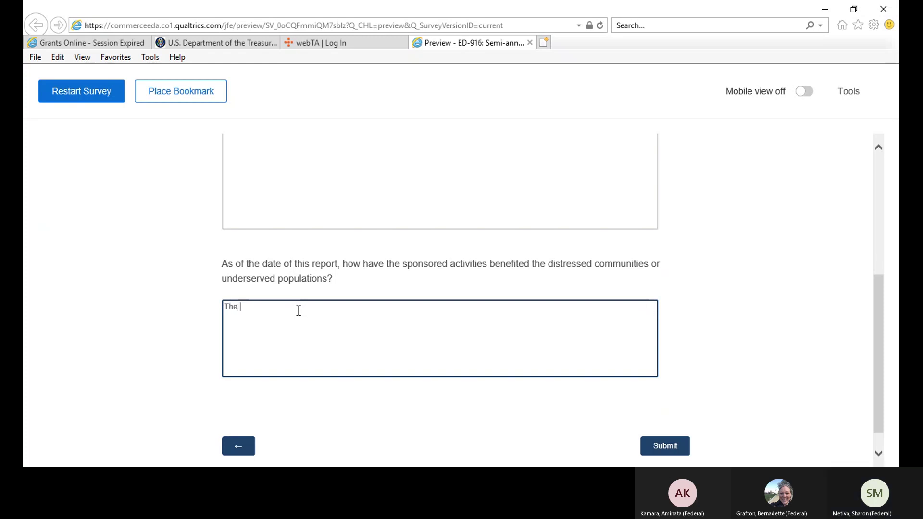
{"action": "key", "text": "BackSpace"}
{"action": "key", "text": "BackSpace"}
{"action": "key", "text": "BackSpace"}
{"action": "key", "text": "BackSpace"}
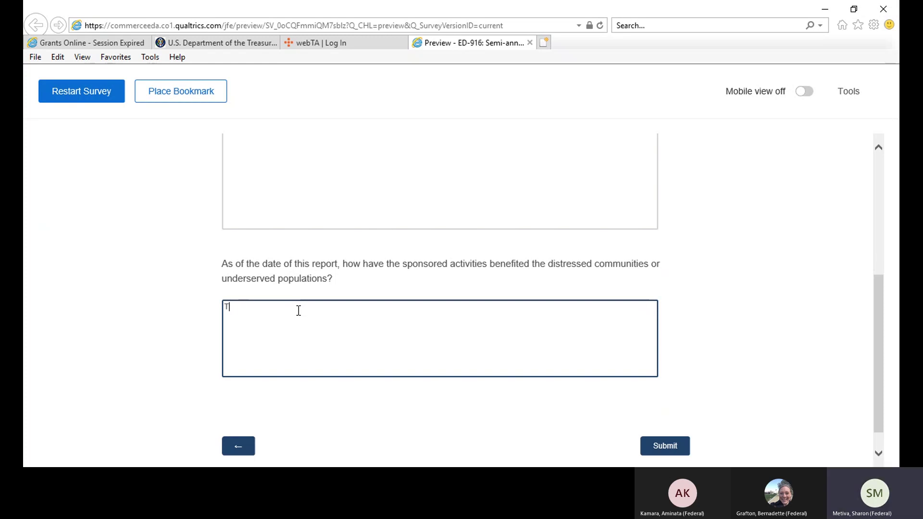
- Begin the answer on benefits to distressed communities with "Food growers were able to provided need food items"
{"action": "type", "text": "Food grow"}
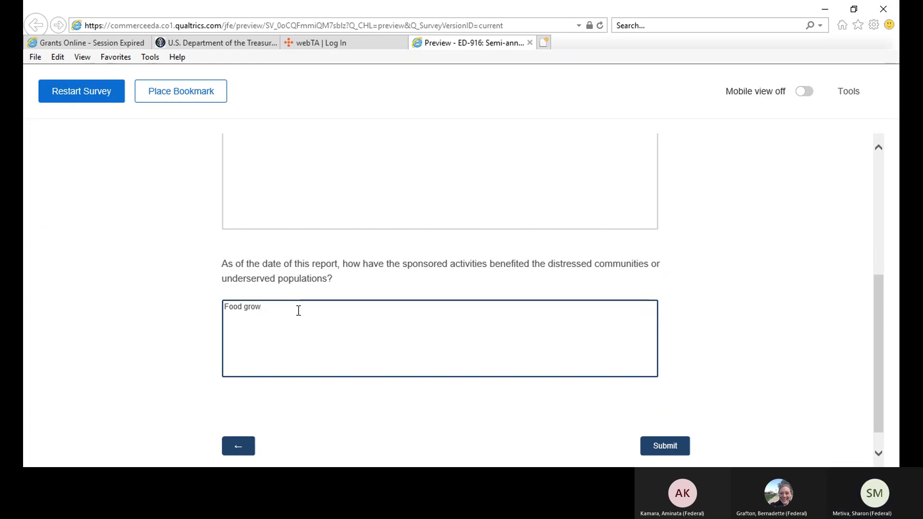
{"action": "type", "text": "ers were able to "}
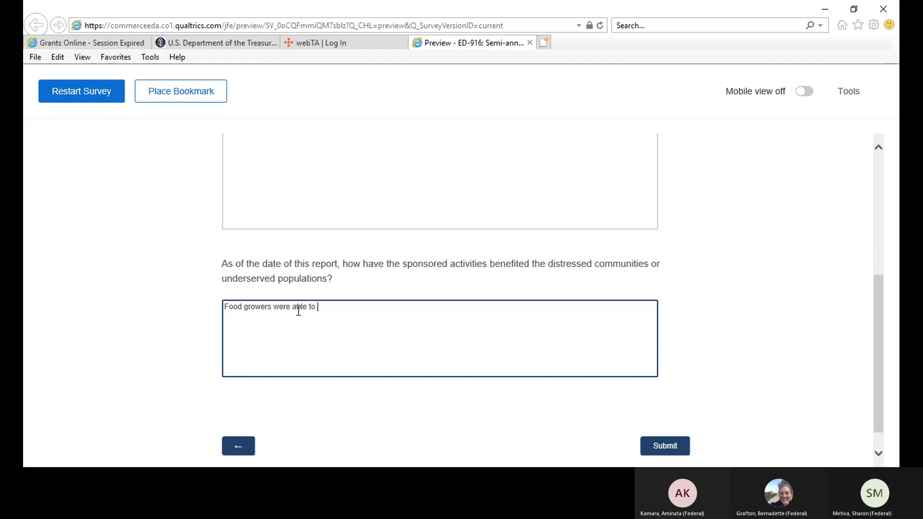
{"action": "type", "text": "provided"}
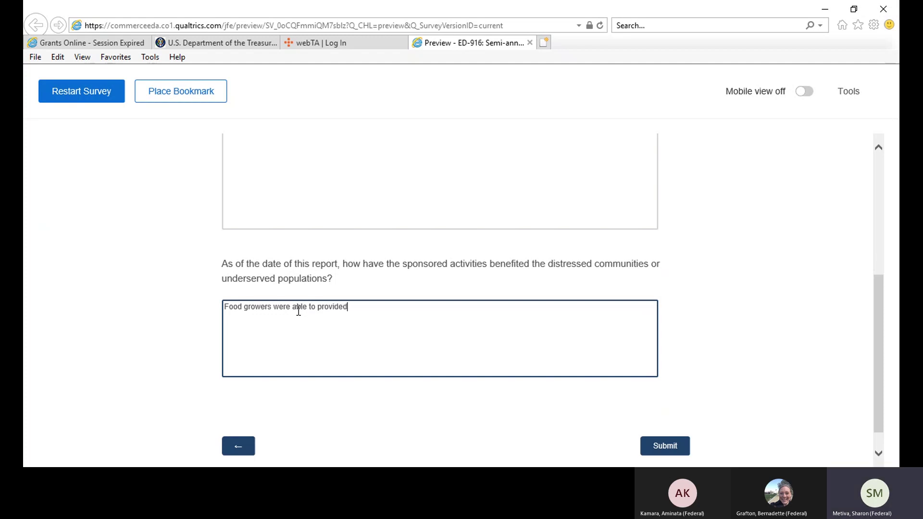
{"action": "type", "text": " need g"}
{"action": "key", "text": "BackSpace"}
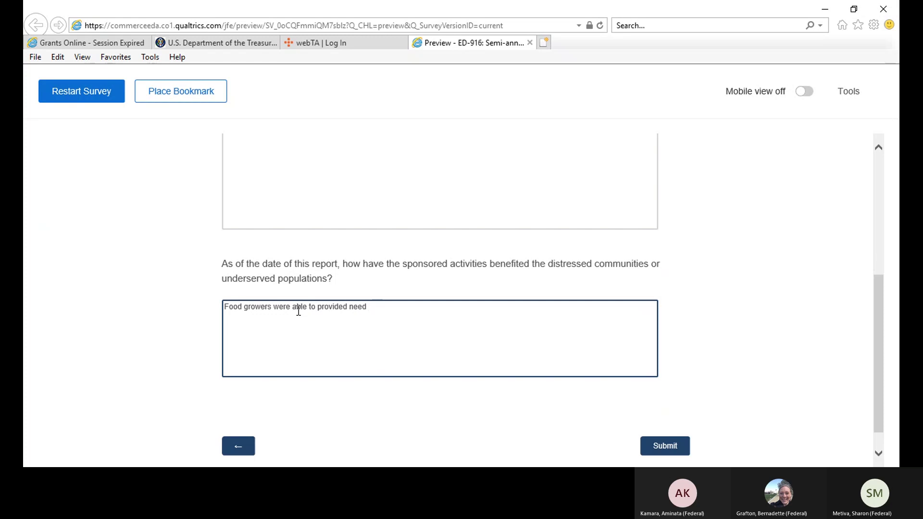
{"action": "type", "text": "food items"}
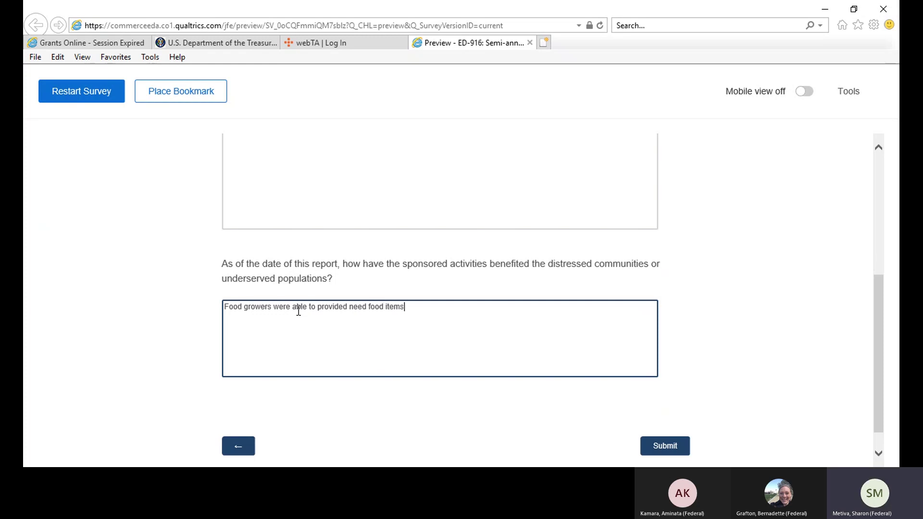
- Complete the community benefits answer with " to restaurants and the local farmers market." and submit the questionnaire
{"action": "type", "text": " to restauran"}
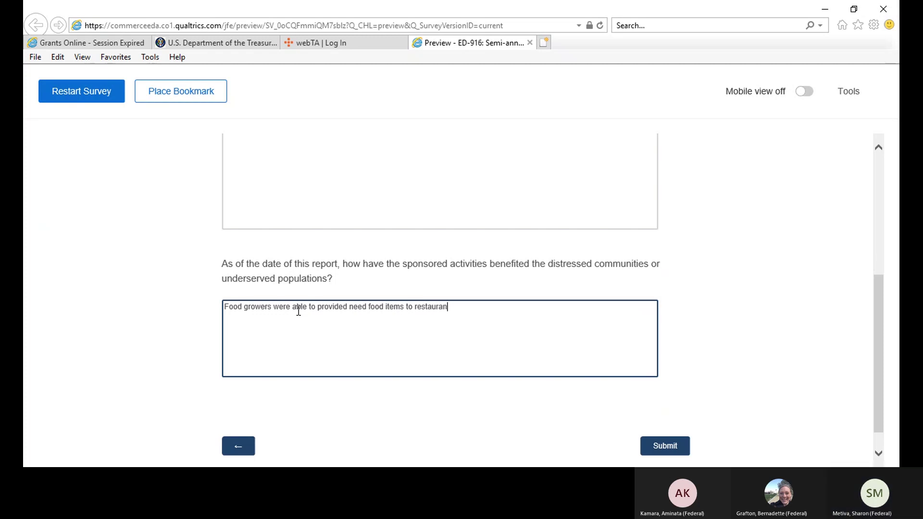
{"action": "type", "text": "ts and the "}
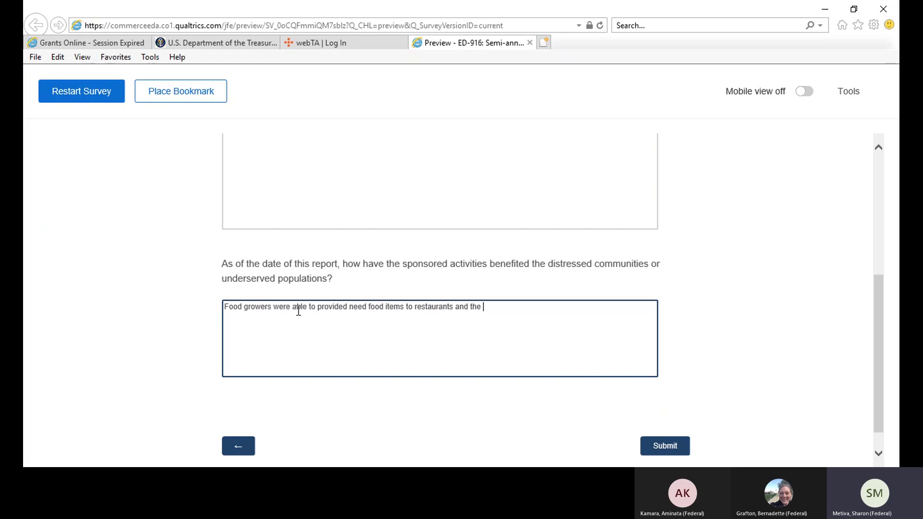
{"action": "type", "text": "local"}
{"action": "type", "text": "farmers"}
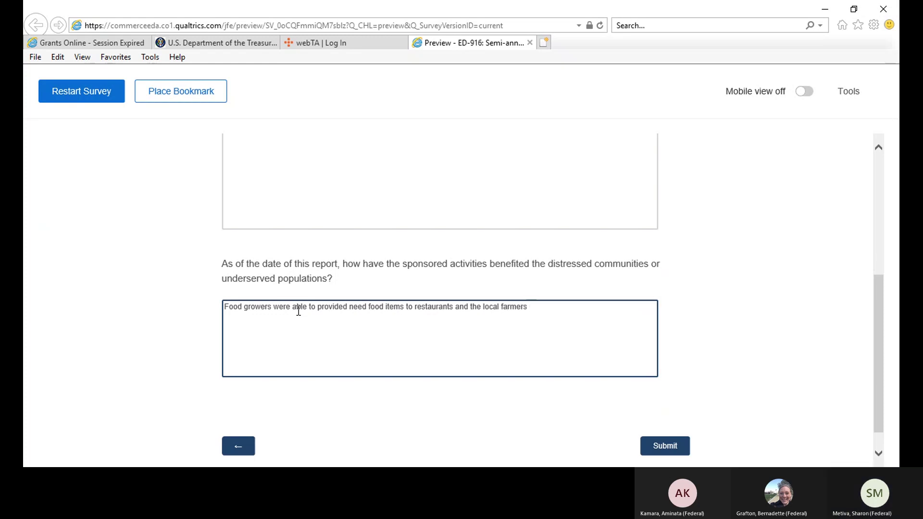
{"action": "type", "text": " maker"}
{"action": "key", "text": "BackSpace"}
{"action": "key", "text": "BackSpace"}
{"action": "key", "text": "BackSpace"}
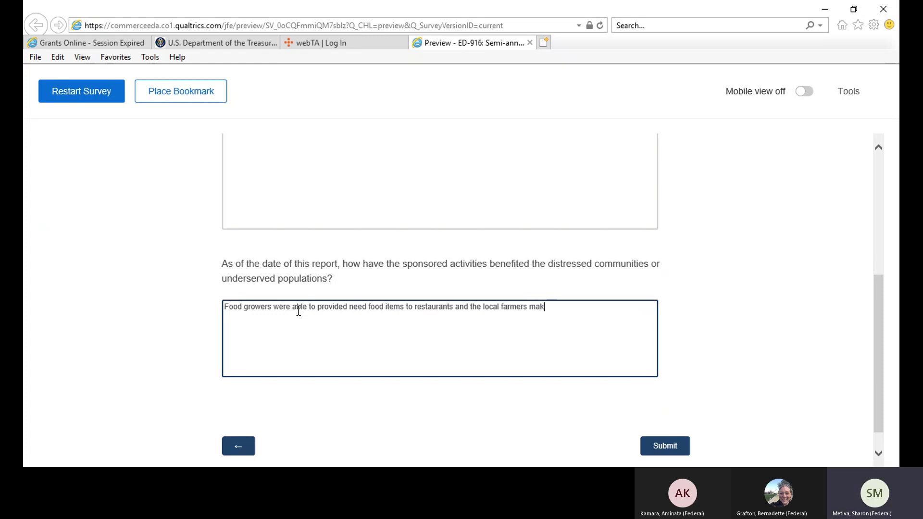
{"action": "type", "text": "rket."}
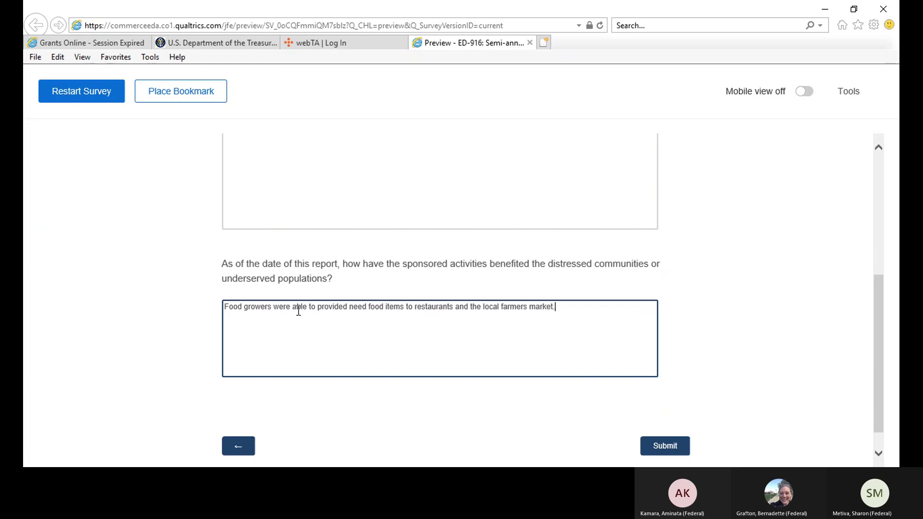
{"action": "left_click", "coordinate": [686, 447]}
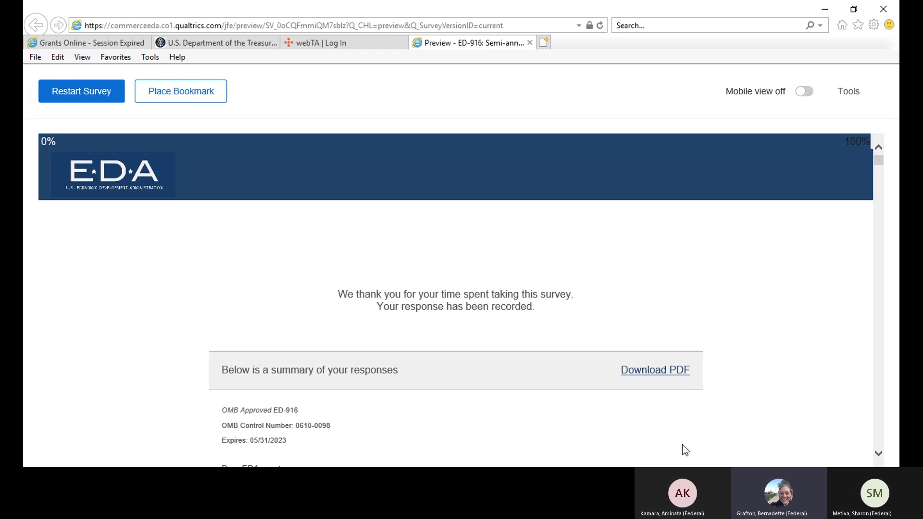
{"action": "scroll", "coordinate": [524, 375], "scroll_direction": "down", "scroll_amount": 5}
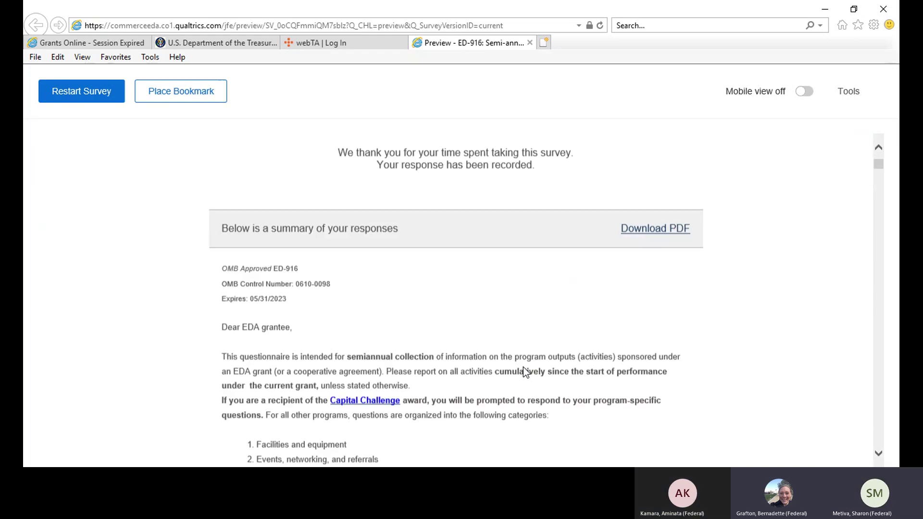